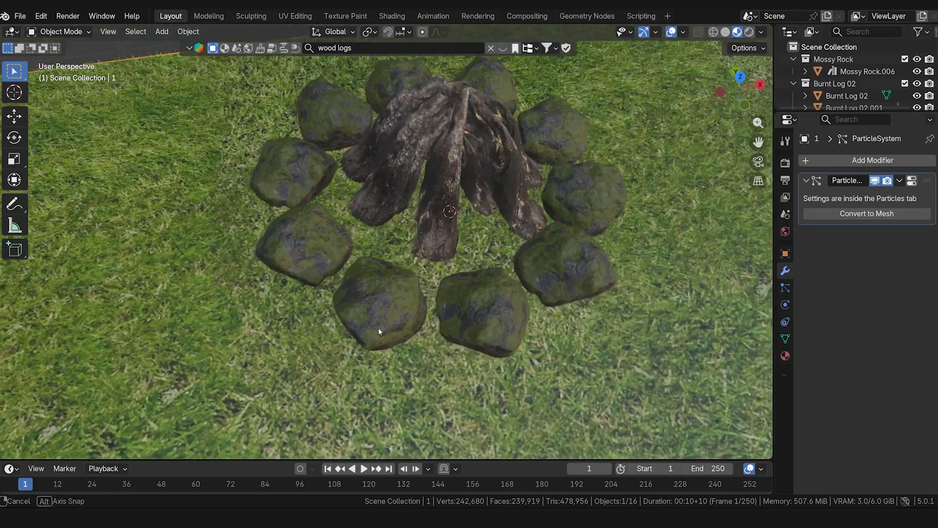
Select the mossy rock ring and a burnt log in turn, and inspect the campfire setup from several angles.
left_click(383, 321)
middle_click_drag(397, 278, 445, 345)
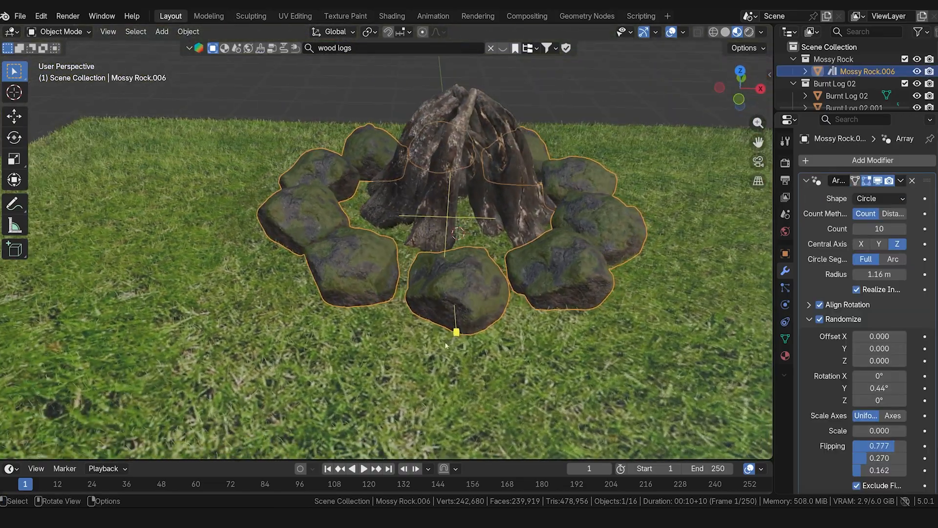
left_click(440, 201)
middle_click_drag(440, 200, 491, 354)
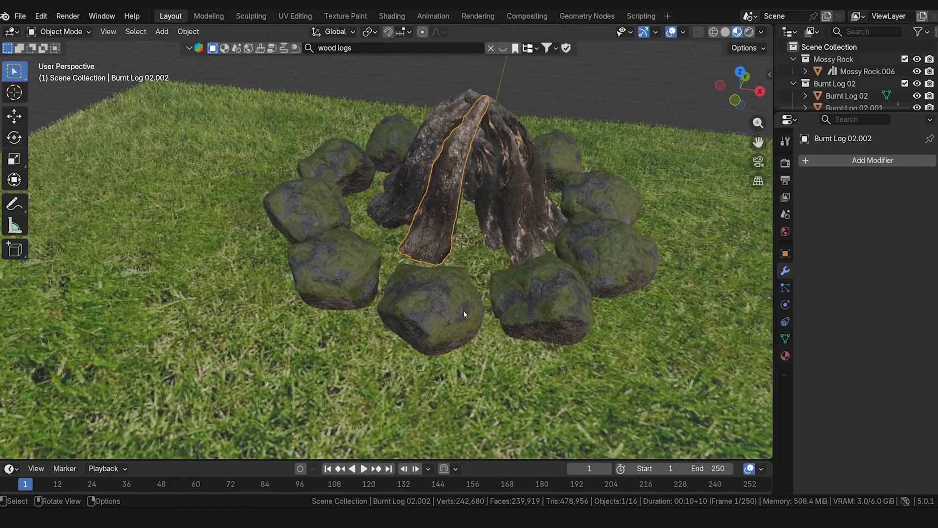
middle_click_drag(463, 309, 450, 311)
mouse_move(356, 359)
middle_mouse_down()
mouse_move(391, 365)
mouse_move(373, 369)
mouse_move(371, 351)
middle_mouse_up()
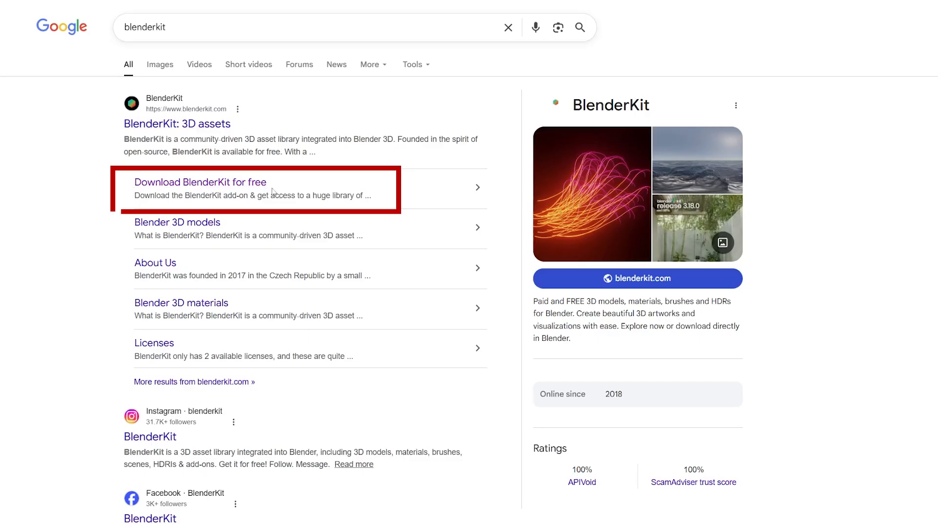
In the Google results for blenderkit, open the "Download BlenderKit for free" page.
left_click(272, 192)
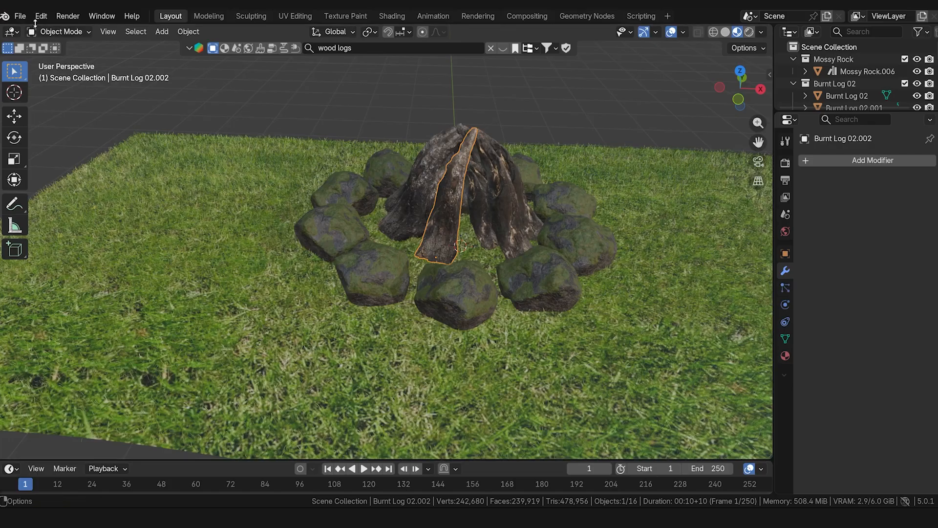
In Blender's add-on preferences, view the installation options and search the add-ons for "blender".
left_click(41, 16)
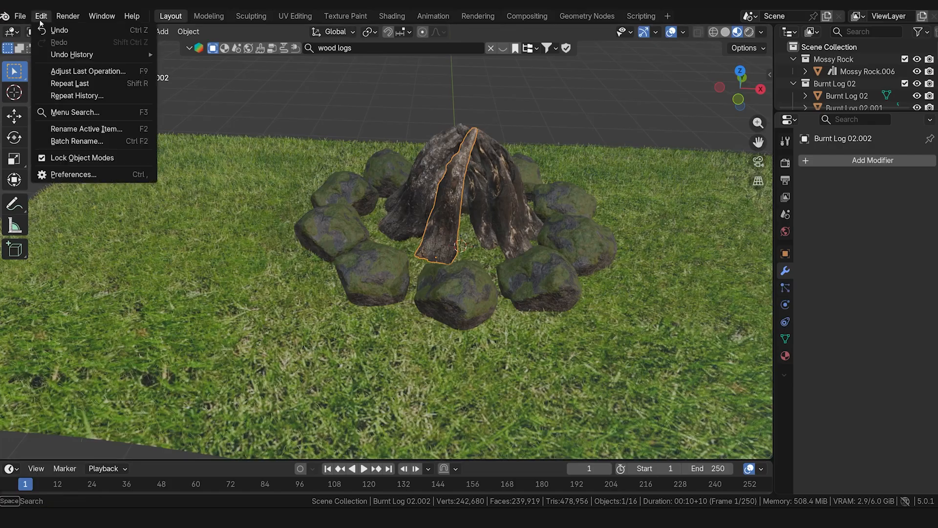
left_click(78, 175)
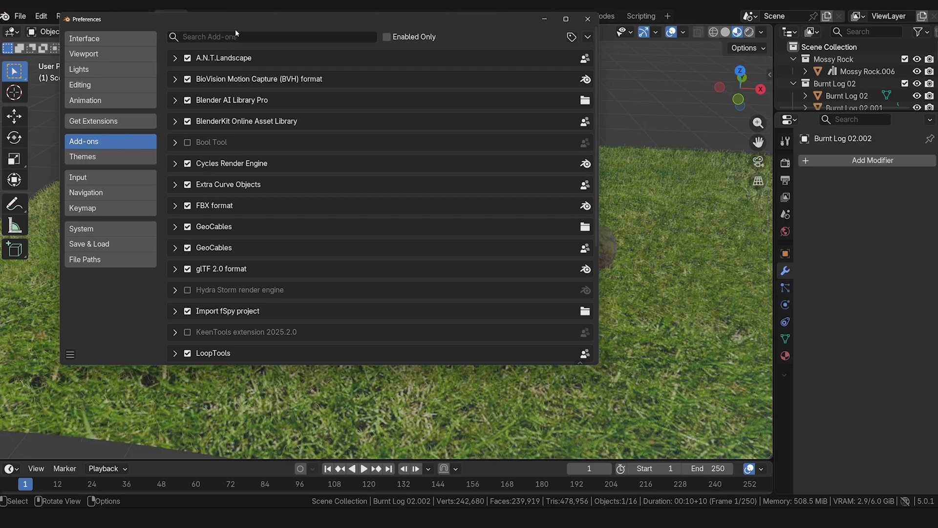
left_click(587, 38)
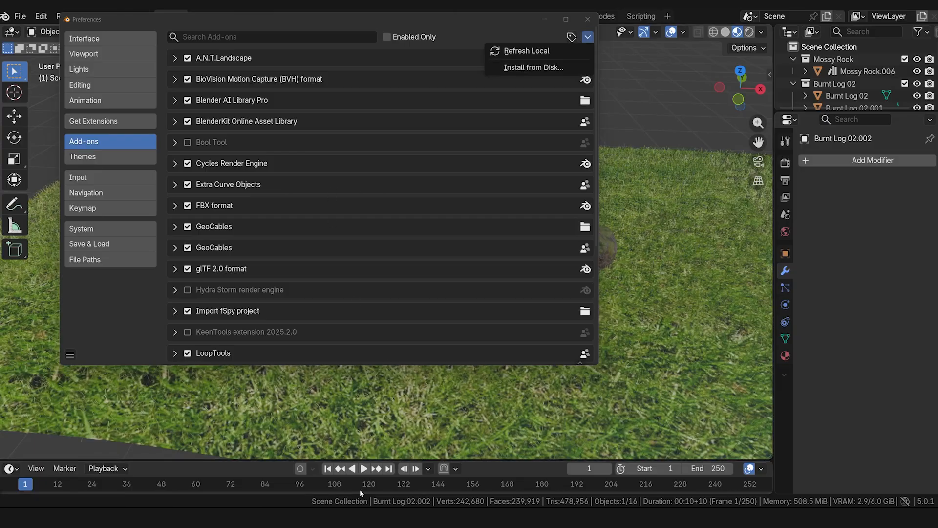
left_click(210, 37)
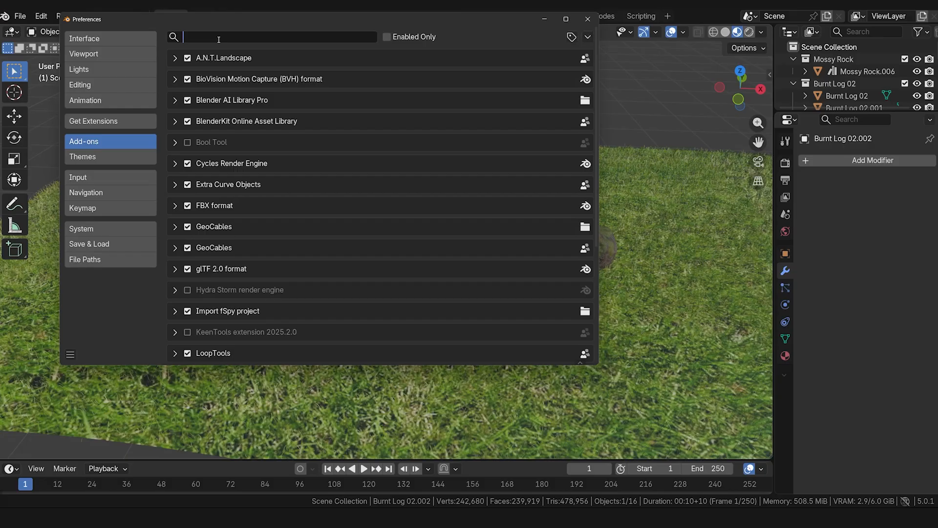
type("blender")
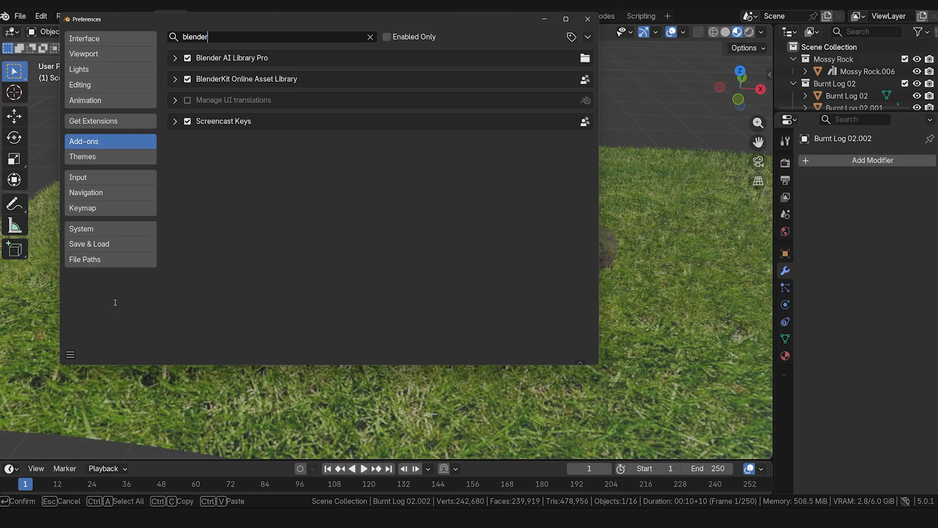
left_click(74, 356)
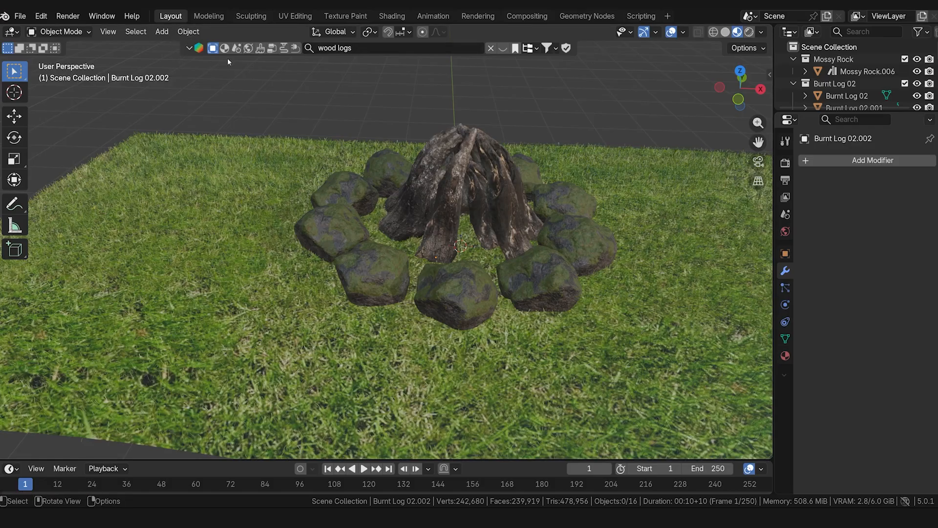
Clear the previous asset search and search the BlenderKit models for "rocks".
left_click(388, 52)
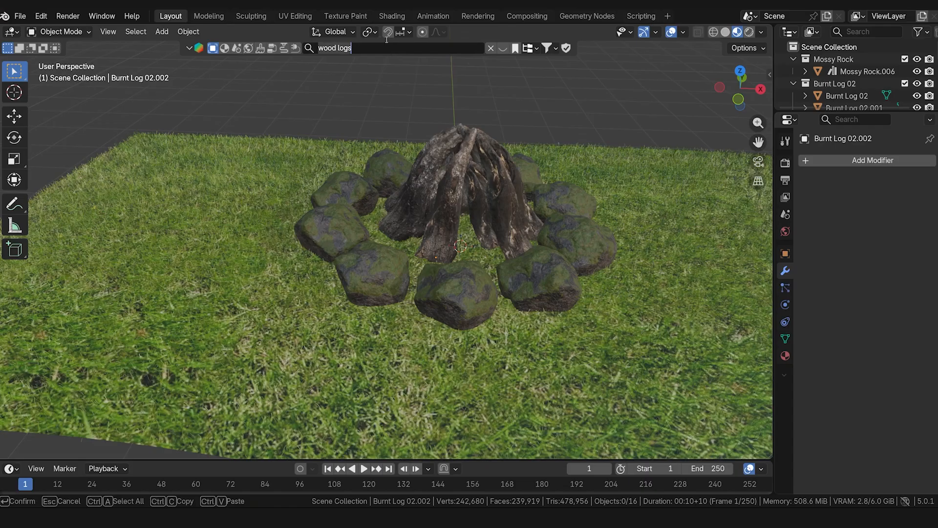
key("Return")
left_click(491, 47)
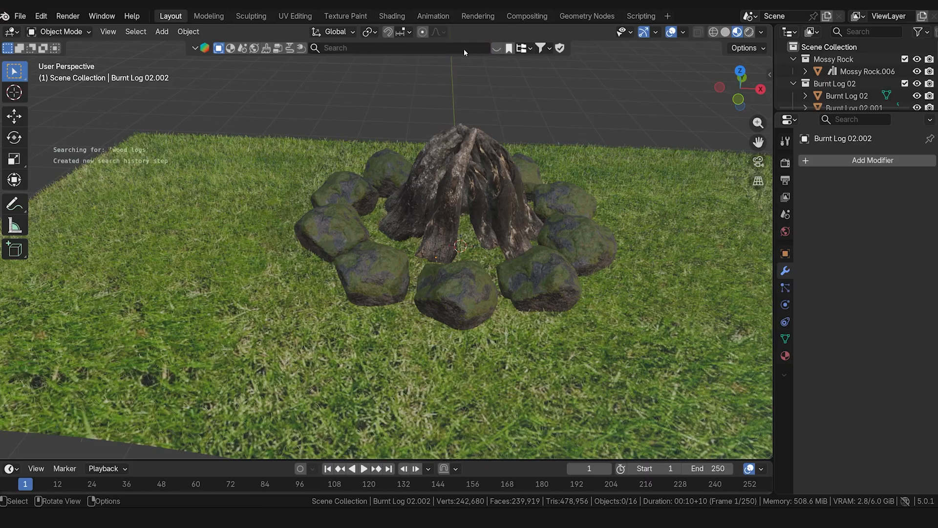
left_click(424, 52)
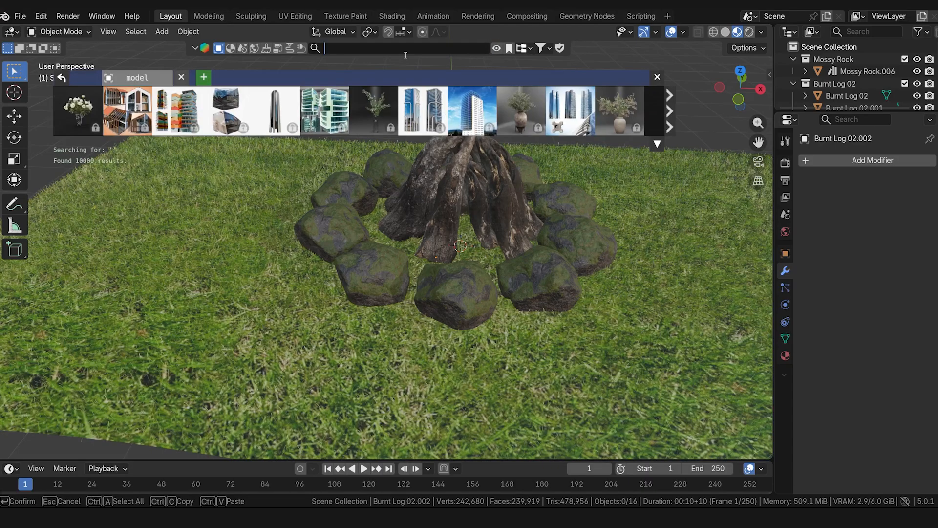
type("rocks")
key("Return")
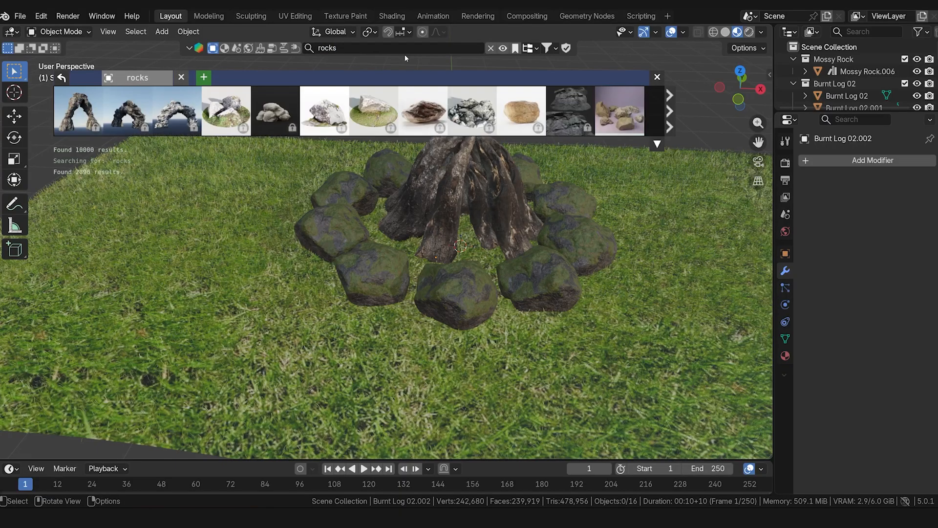
Browse the rock models and enable the "Free first" filter for the asset search.
mouse_move(425, 113)
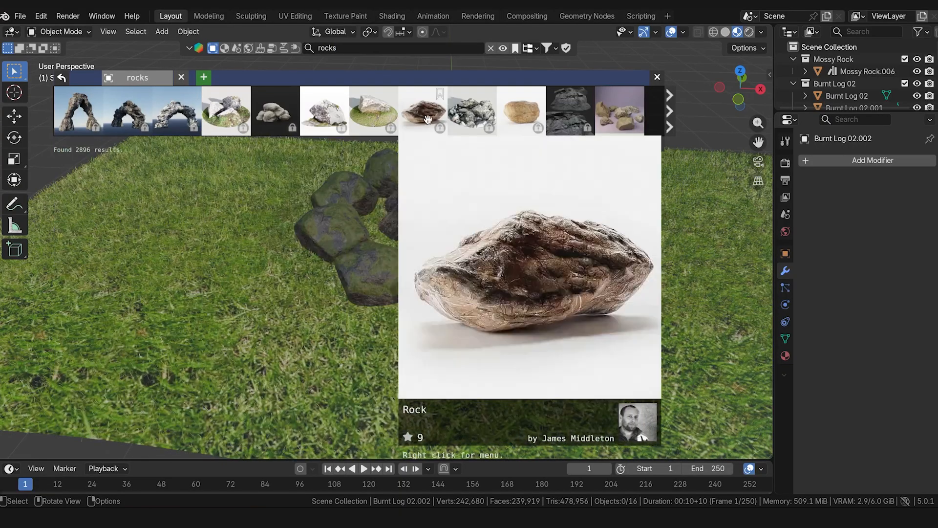
scroll(428, 119, "down", 3)
scroll(428, 118, "down", 3)
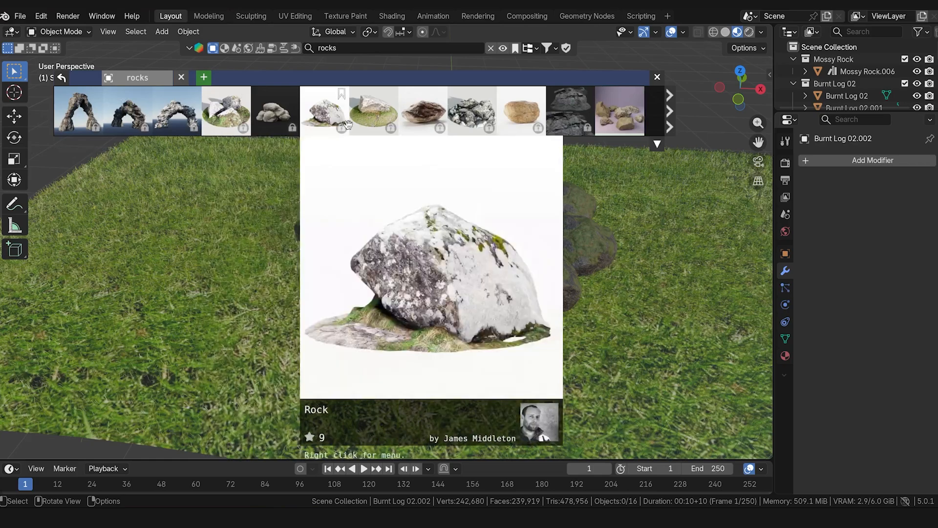
scroll(511, 124, "down", 4)
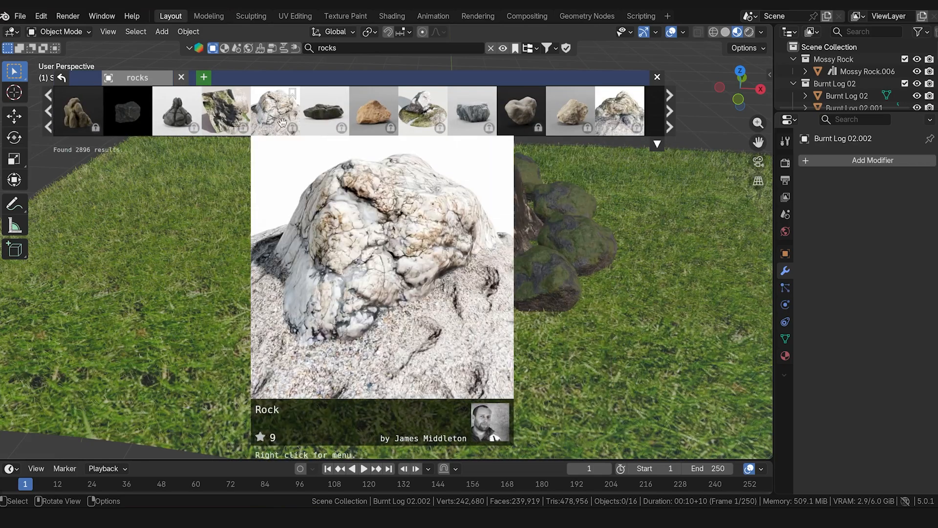
scroll(196, 108, "up", 7)
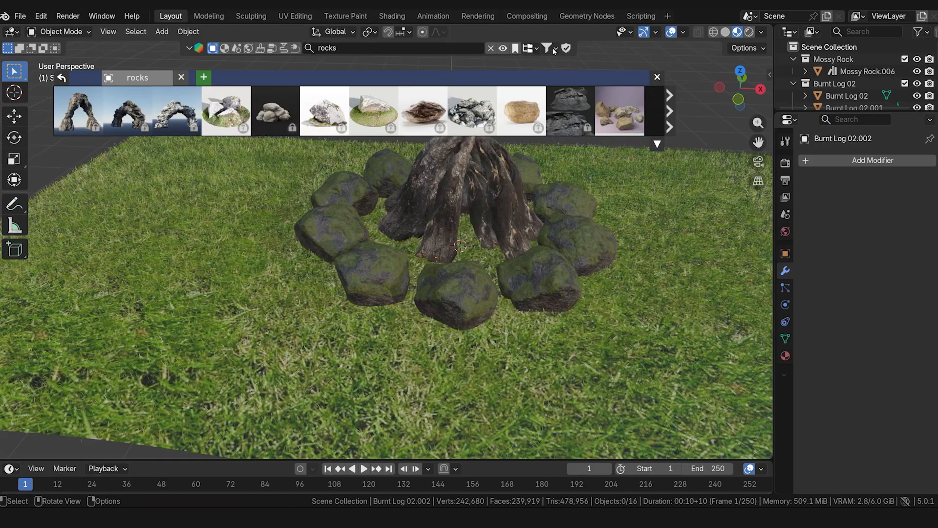
left_click(548, 48)
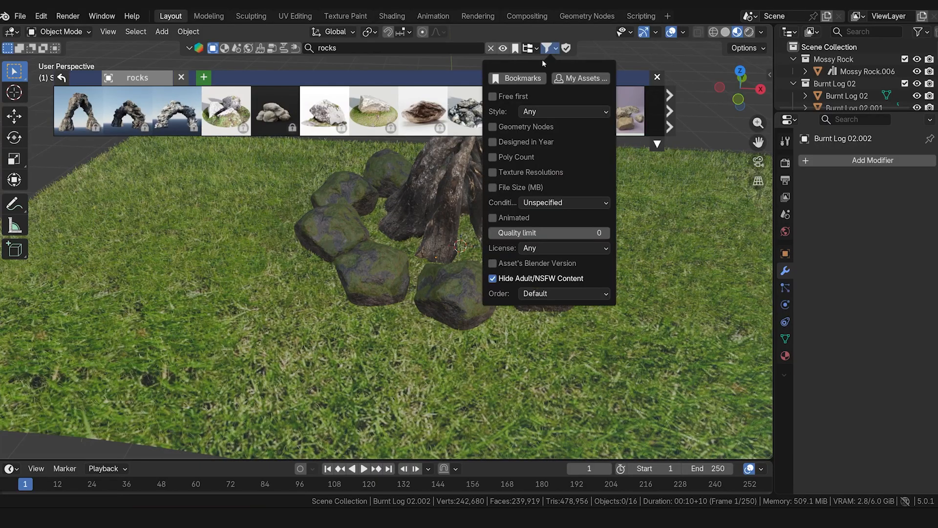
left_click(494, 97)
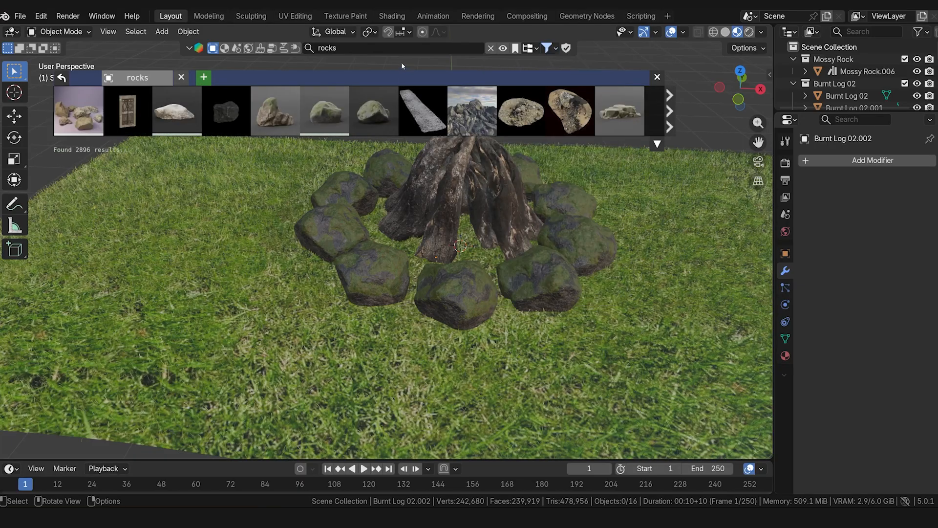
Preview the free rock models, including Mossy Rock, and close the asset results.
mouse_move(504, 121)
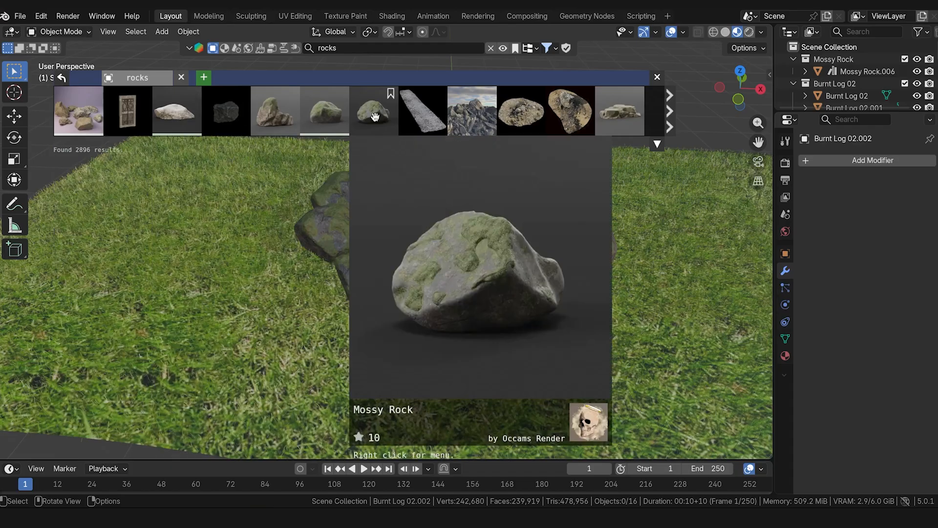
scroll(375, 116, "down", 3)
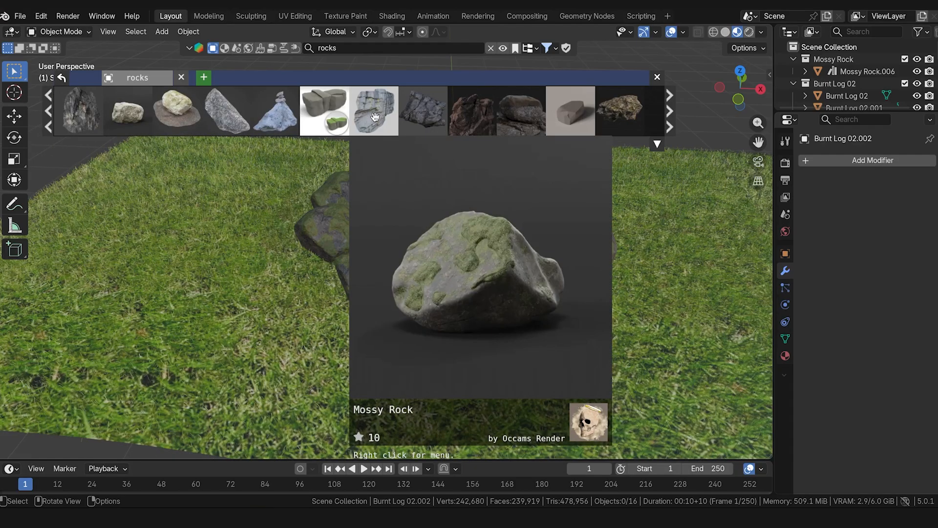
mouse_move(460, 122)
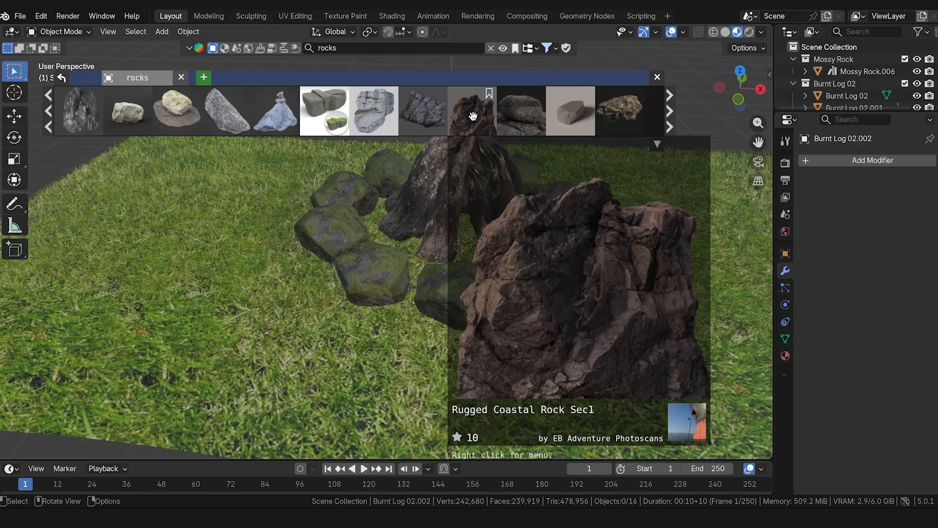
left_click(658, 77)
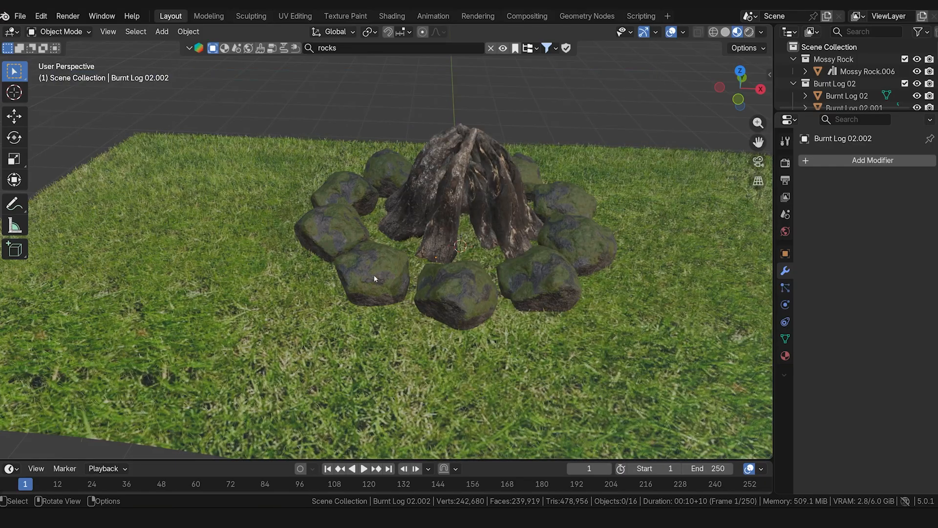
Select the mossy rock ring and examine its circular Array modifier and Randomize settings.
left_click(362, 282)
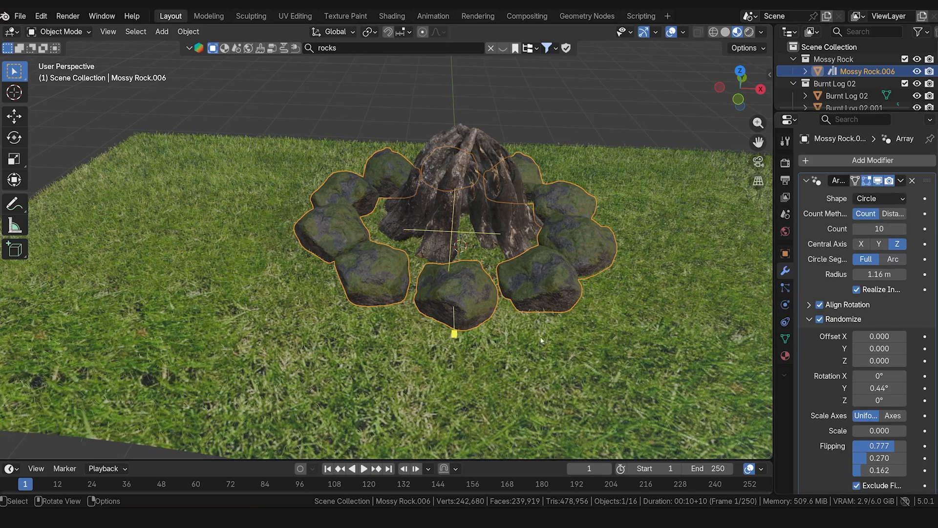
middle_click_drag(542, 339, 482, 257)
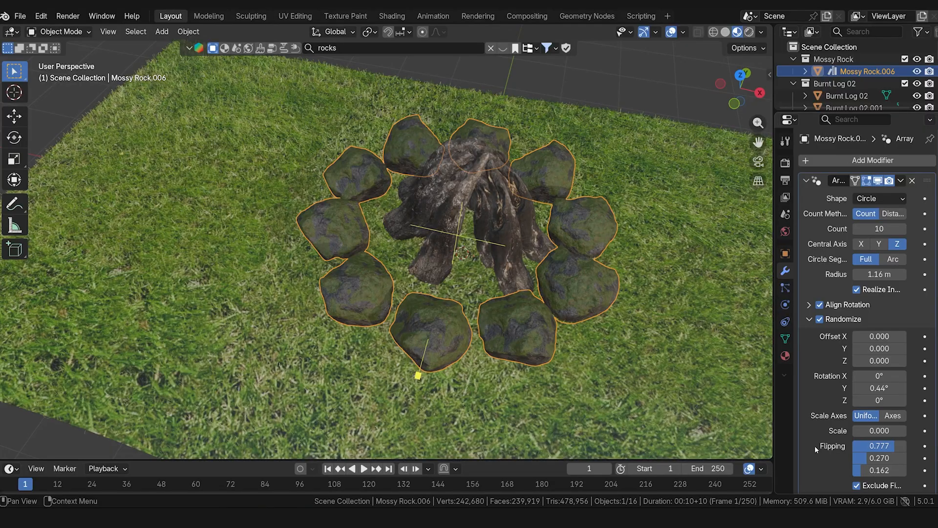
scroll(814, 378, "down", 2)
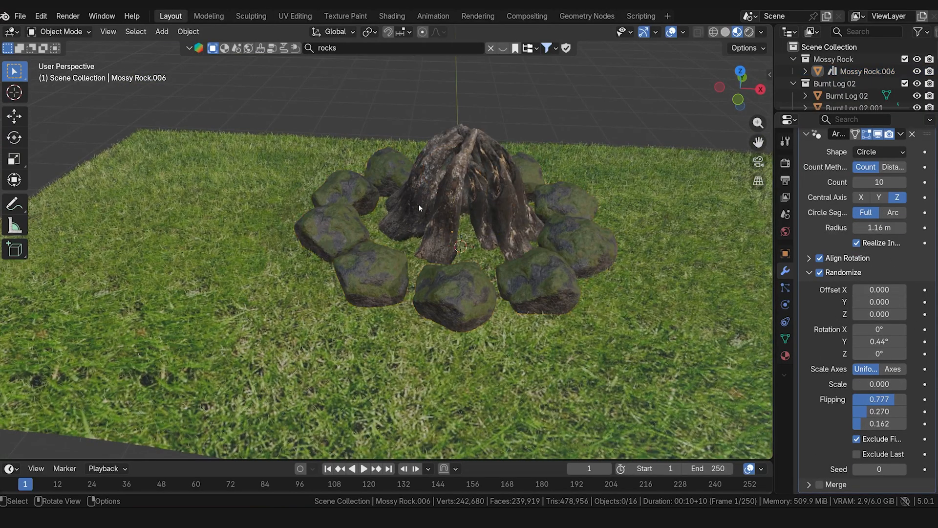
Select individual burnt logs in the pile and examine their arrangement inside the rock ring from above and up close.
left_click(450, 171)
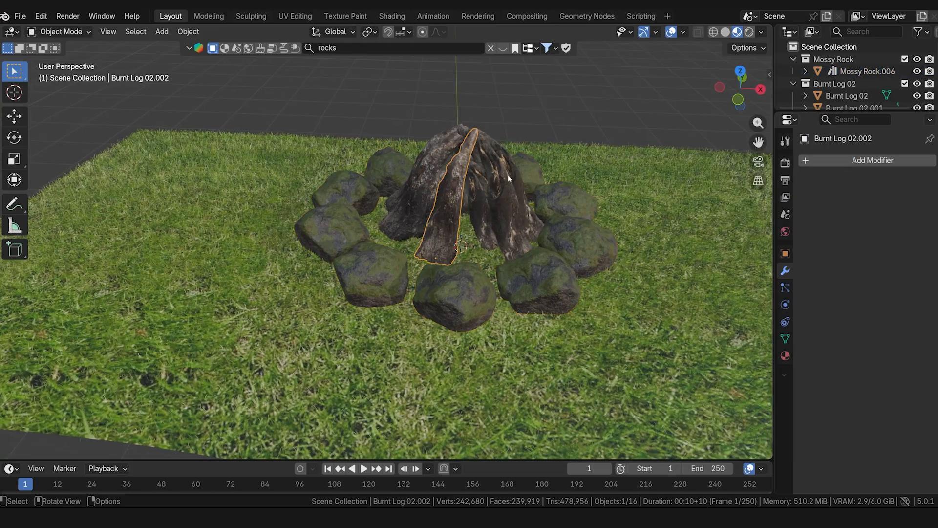
left_click(507, 178)
left_click(467, 156)
left_click(497, 169)
middle_click_drag(582, 115, 518, 123)
middle_click_drag(404, 237, 489, 189)
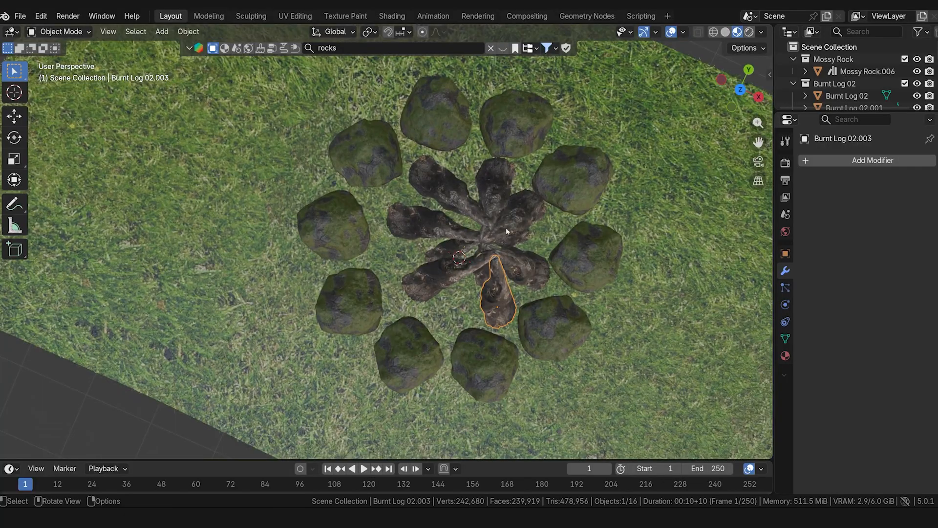
middle_click_drag(468, 342, 423, 241)
scroll(468, 216, "up", 6)
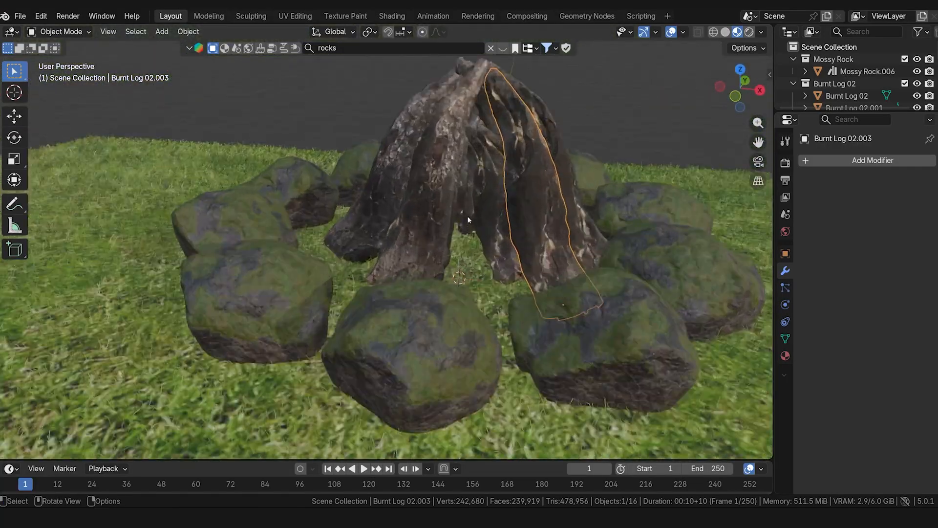
scroll(447, 261, "down", 4)
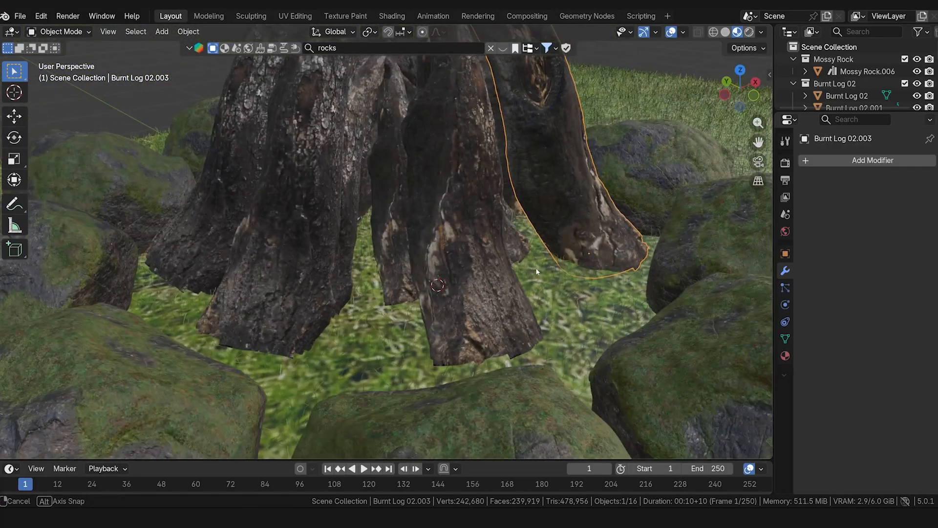
scroll(471, 298, "down", 5)
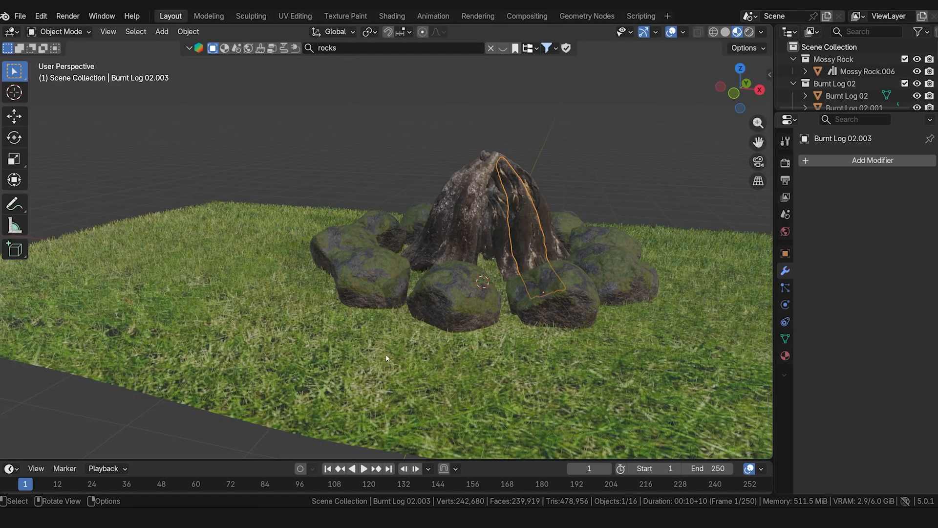
middle_click_drag(406, 375, 348, 371)
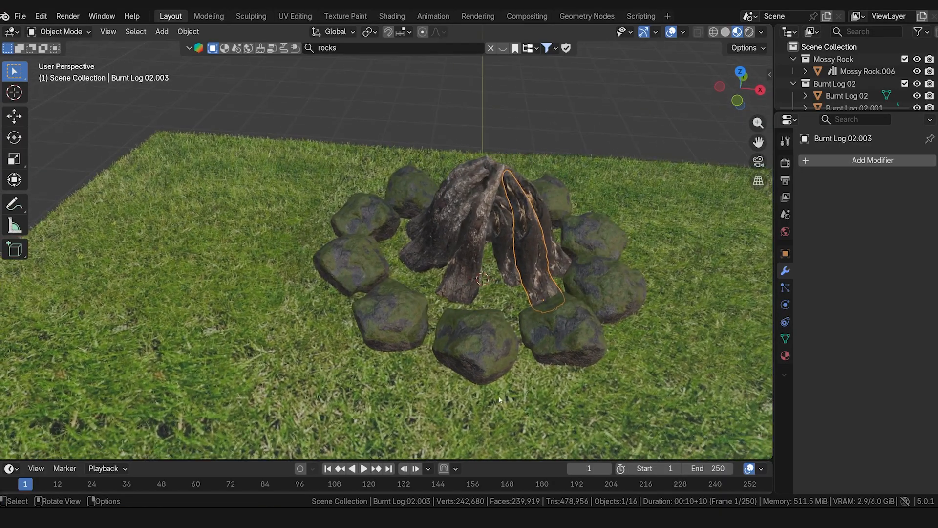
Add a cube mesh at the centre of the campfire's rock ring.
middle_click_drag(501, 295, 376, 354, "shift")
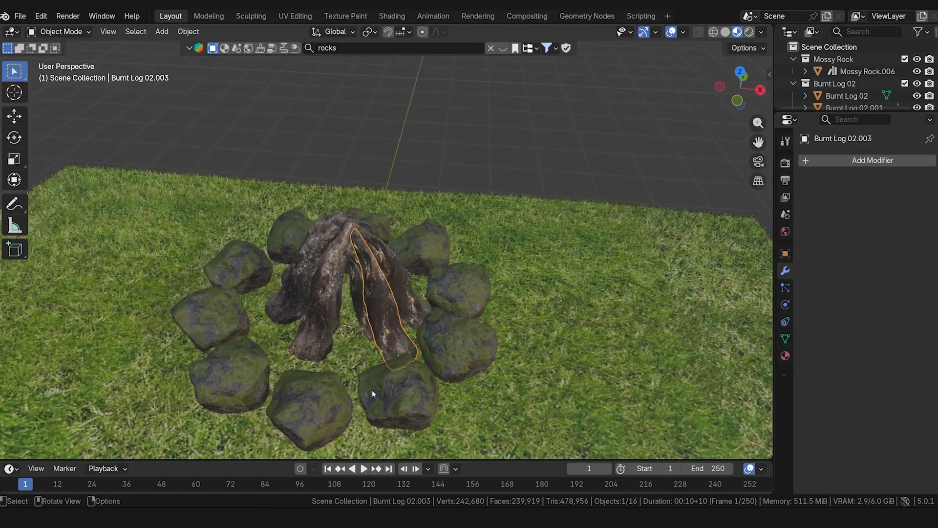
middle_click_drag(371, 389, 403, 332)
scroll(407, 379, "down", 3)
left_click(477, 296)
key("shift+a")
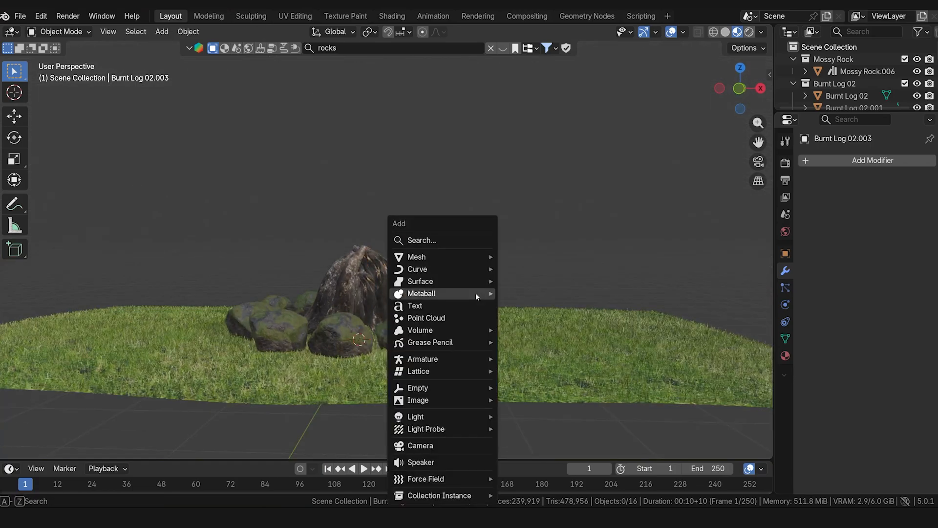
mouse_move(430, 257)
left_click(527, 270)
scroll(327, 321, "up", 2)
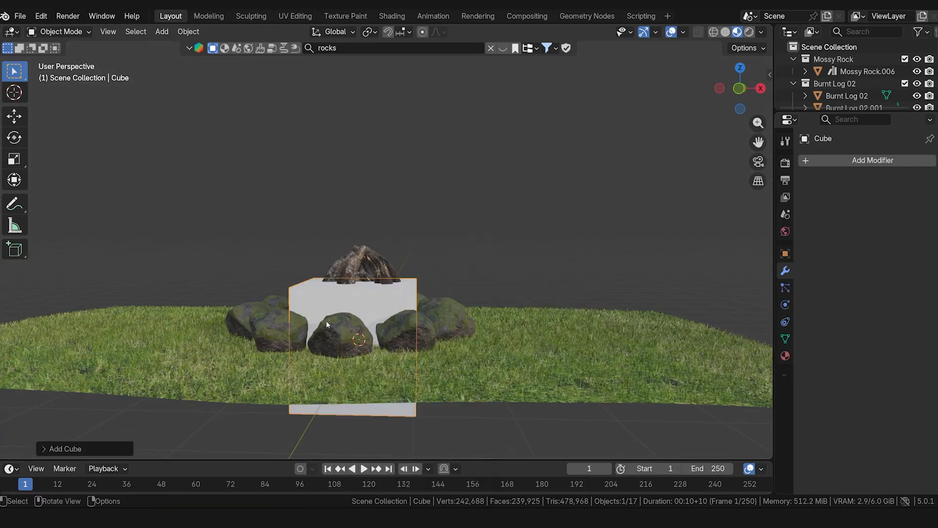
Raise the cube about 1.05 m along the Z axis so its base sits at ground level.
key("KP_1")
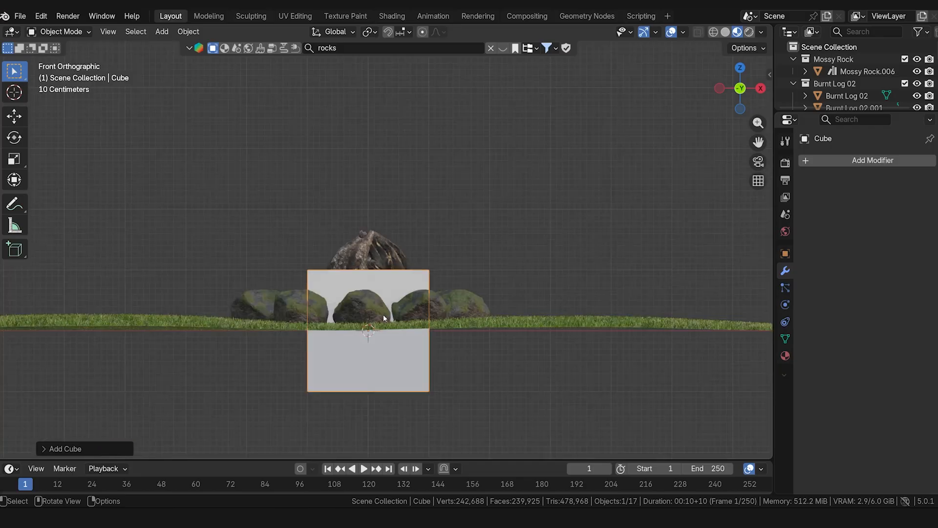
key("g")
key("z")
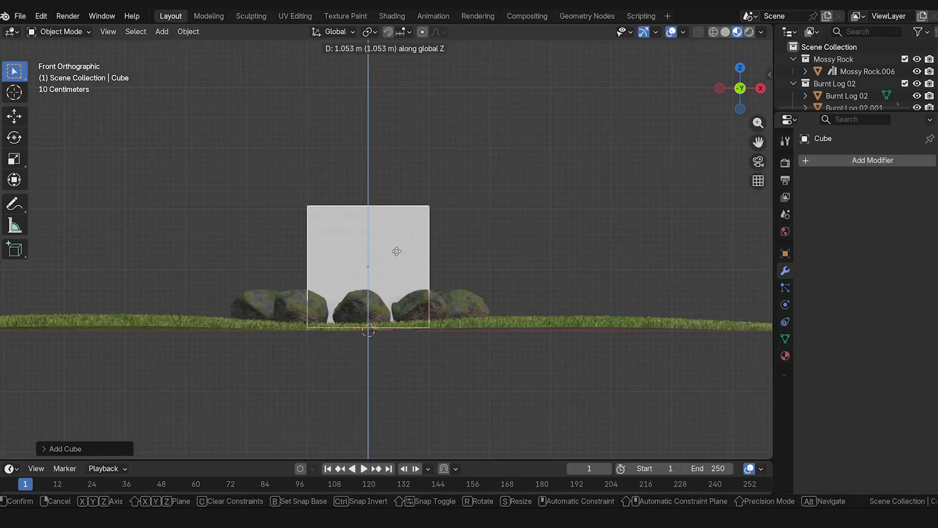
left_click(309, 265)
middle_click_drag(462, 270, 308, 372)
Widen the cube in X and Y only until it covers the log pile, and recentre it over the rock ring.
key("KP_7")
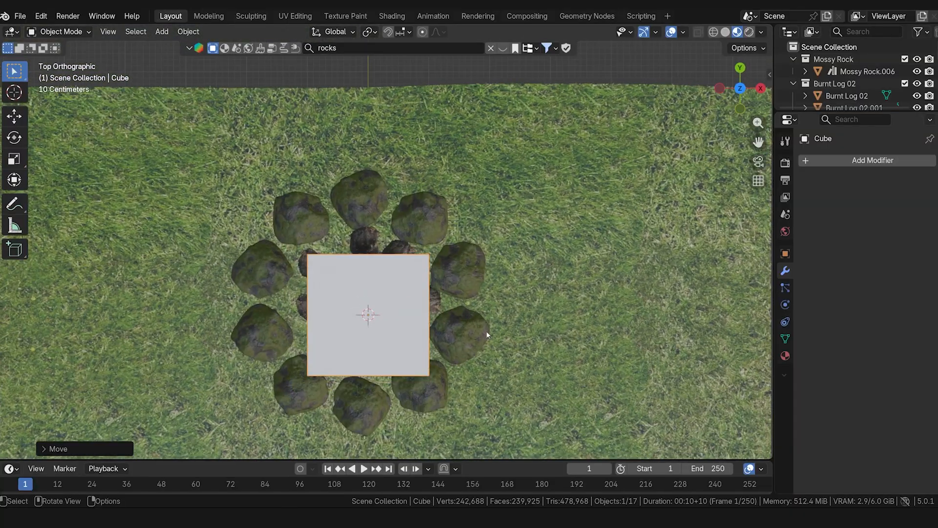
key("s")
key("shift+z")
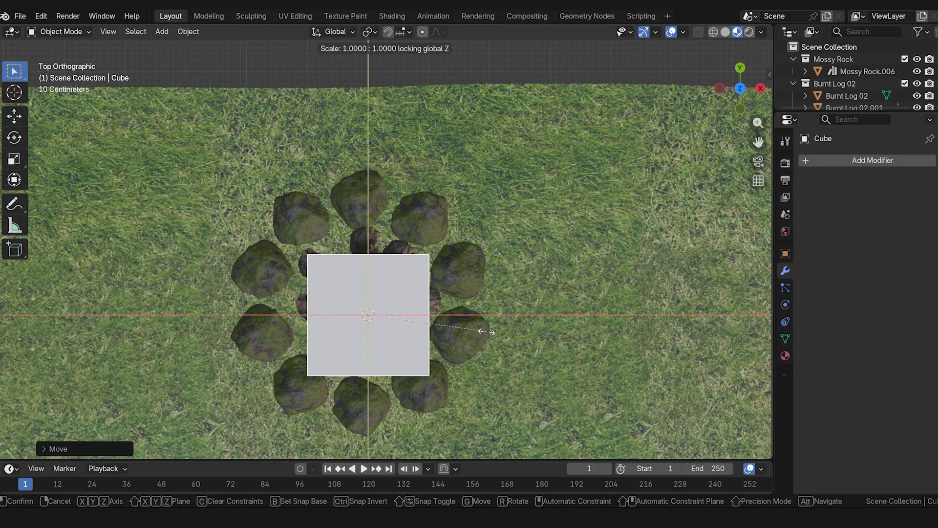
left_click(540, 339)
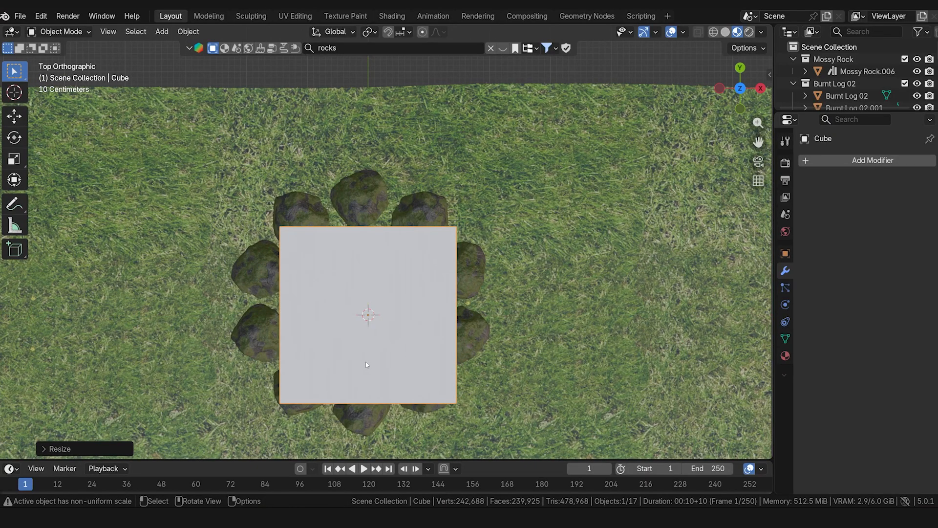
key("g")
left_click(366, 357)
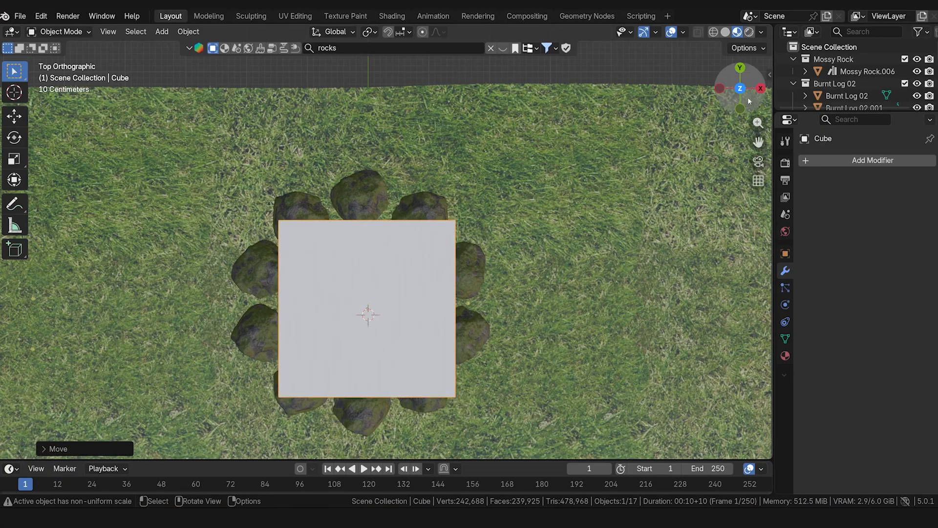
Enable the Screencast Keys display in the viewport.
key("n")
left_click(766, 220)
left_click(615, 65)
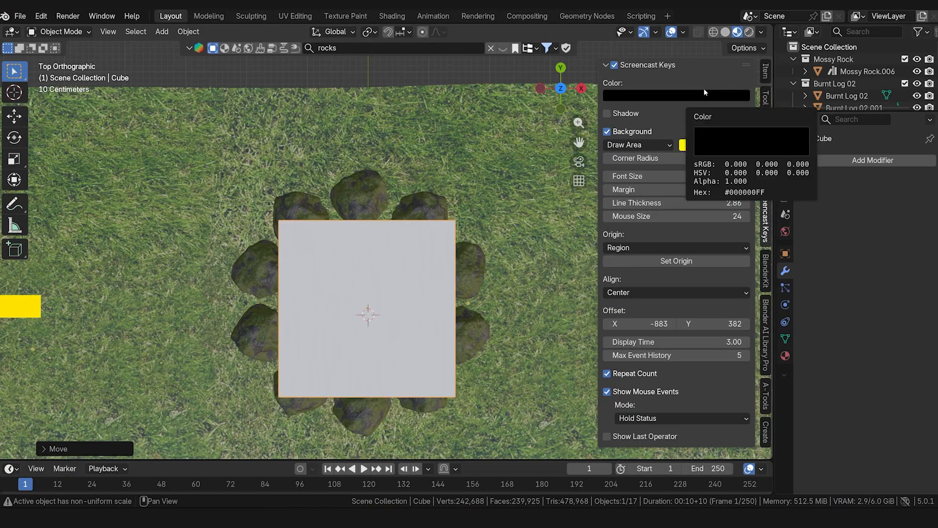
key("n")
Stretch the cube vertically to about 2.6 times its height and raise it until its base meets the grass.
key("KP_1")
scroll(413, 263, "down", 1)
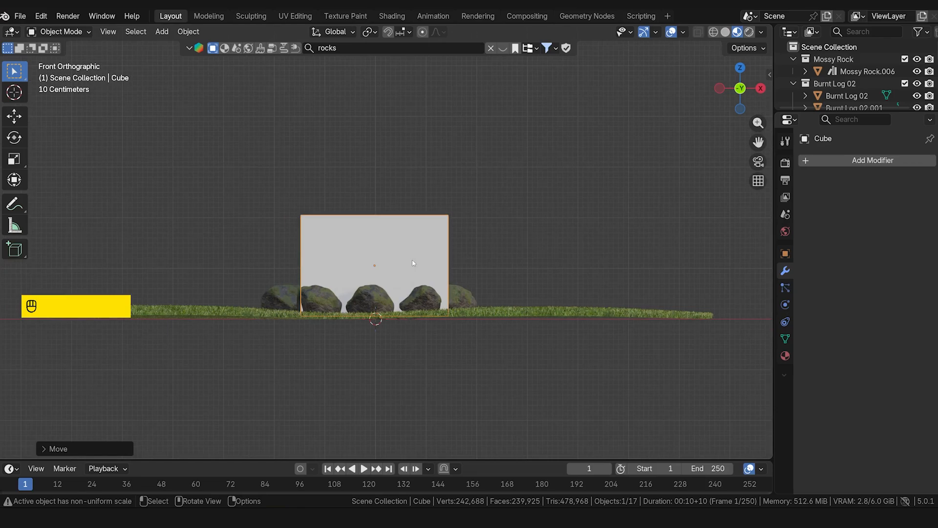
key("s")
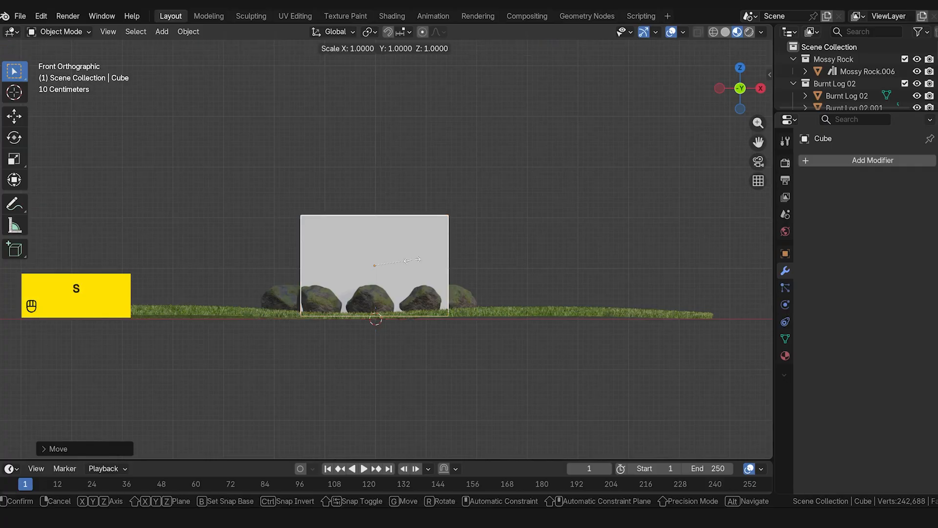
key("z")
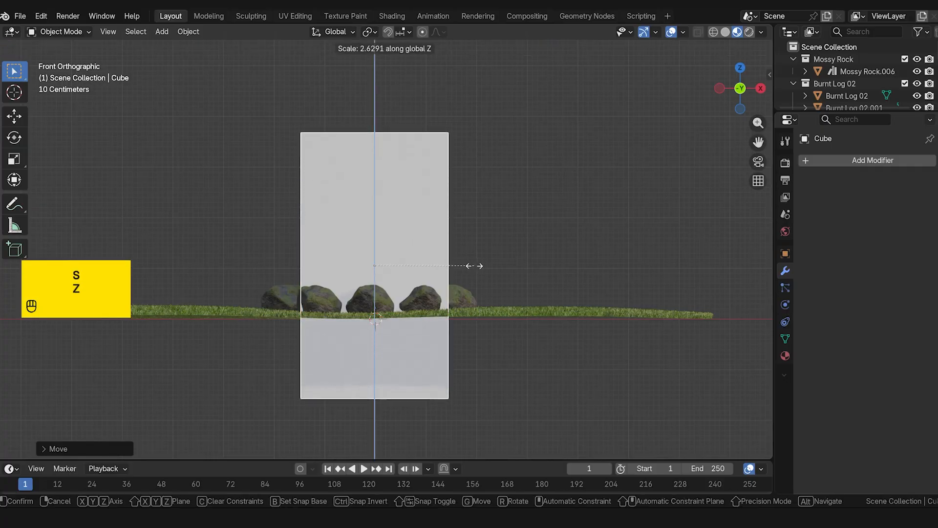
left_click(474, 266)
key("g")
key("z")
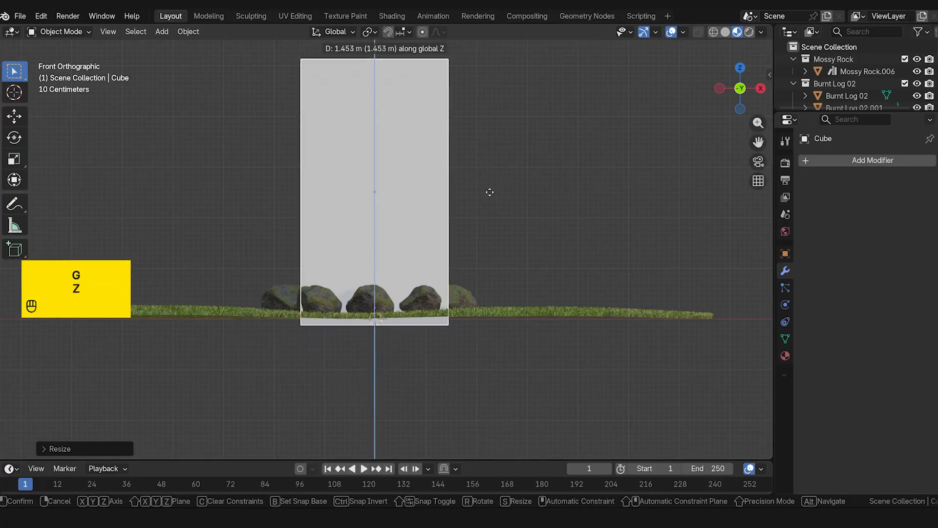
left_click(504, 176)
Scale the whole cube up by about 1.15 and lift its base back to the grass level.
middle_click_drag(504, 174, 495, 254, "shift")
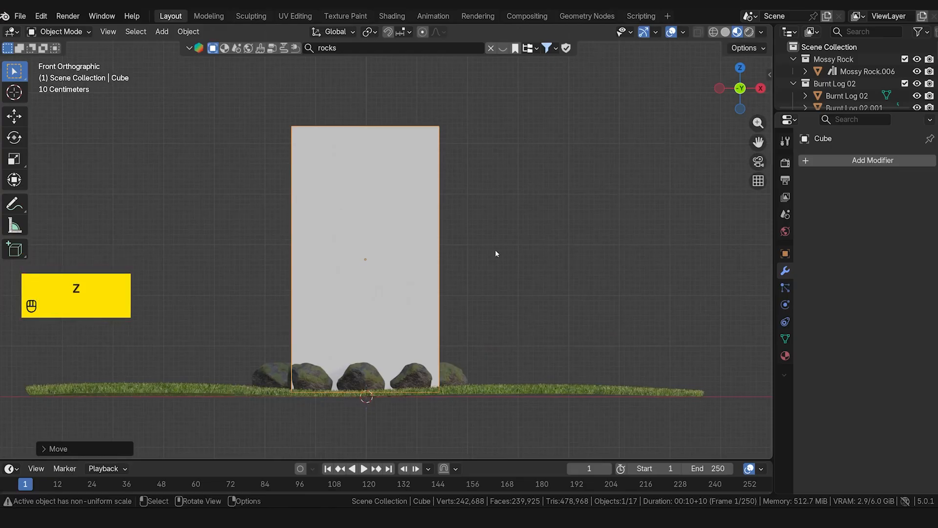
key("s")
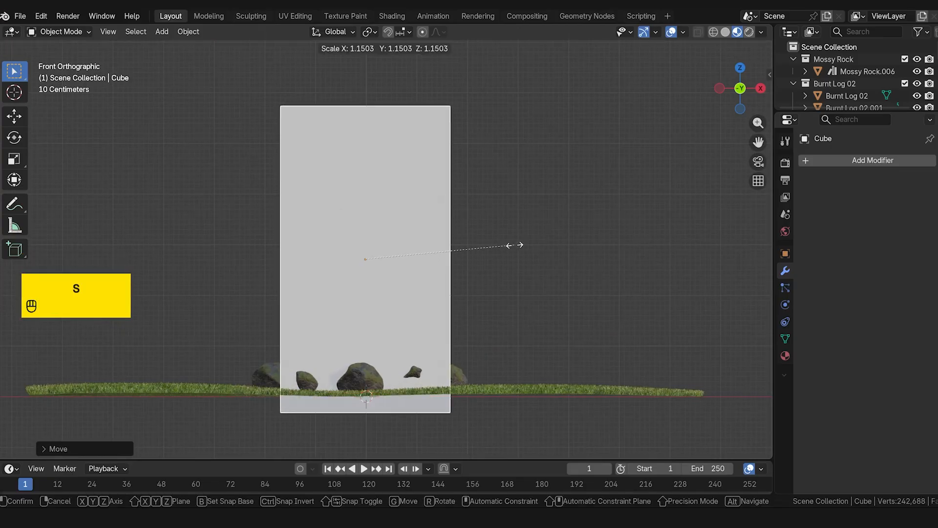
left_click(514, 244)
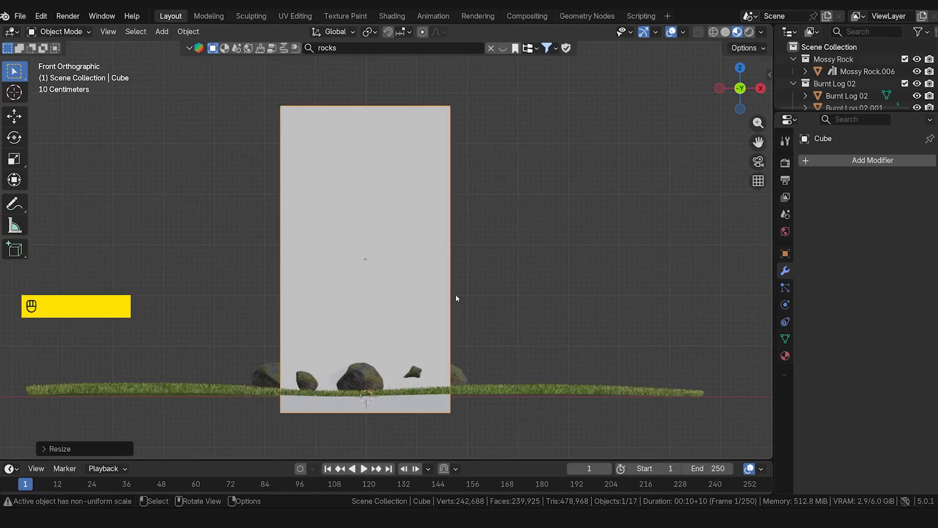
key("g")
key("z")
left_click(468, 279)
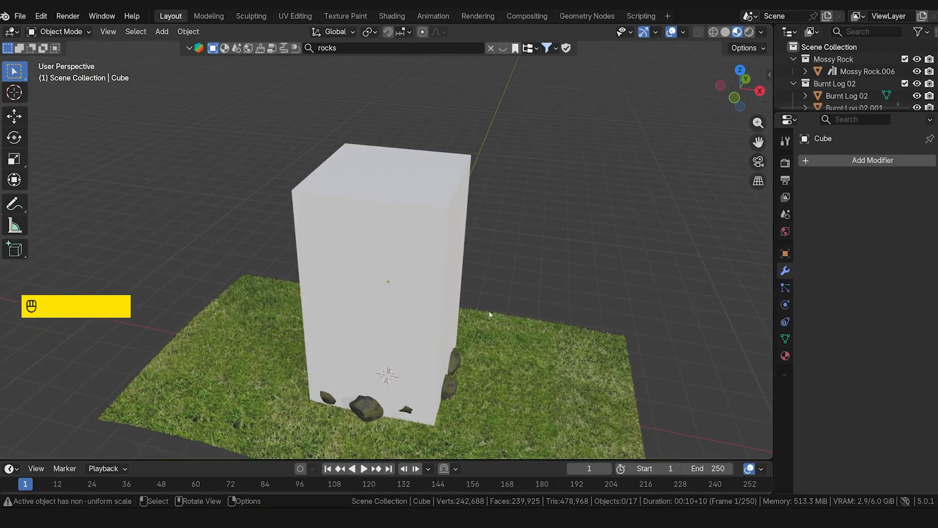
Give the cube Fluid physics as a Domain, with Gas as the domain type.
middle_click_drag(491, 316, 493, 269)
left_click(428, 323)
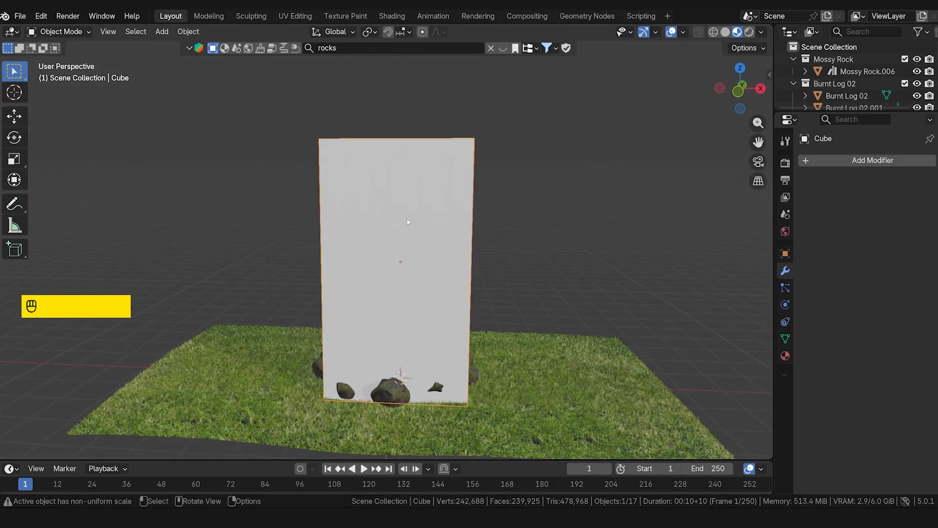
left_click(788, 304)
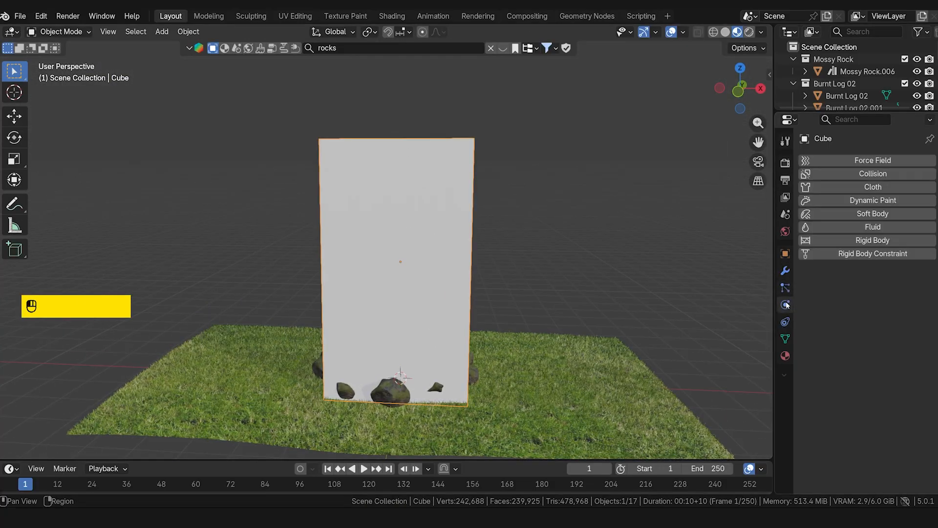
left_click(887, 228)
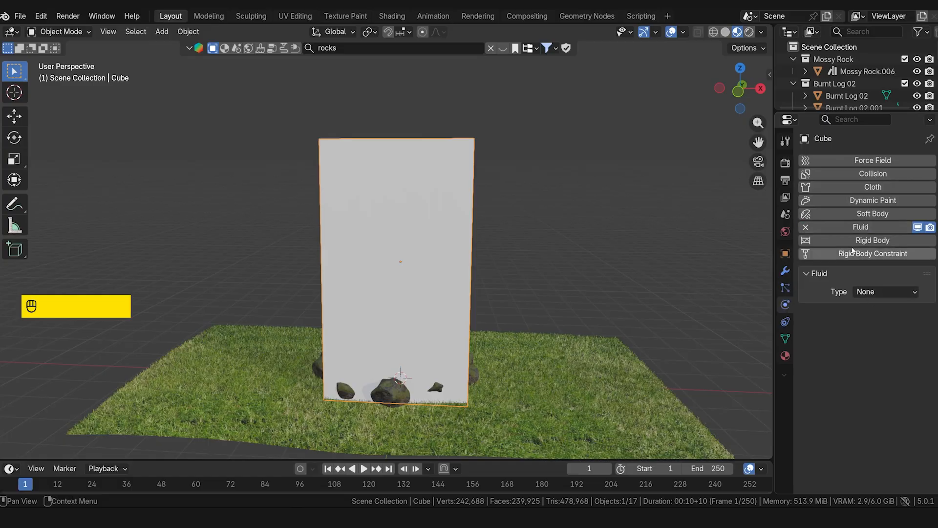
left_click(870, 293)
left_click(873, 319)
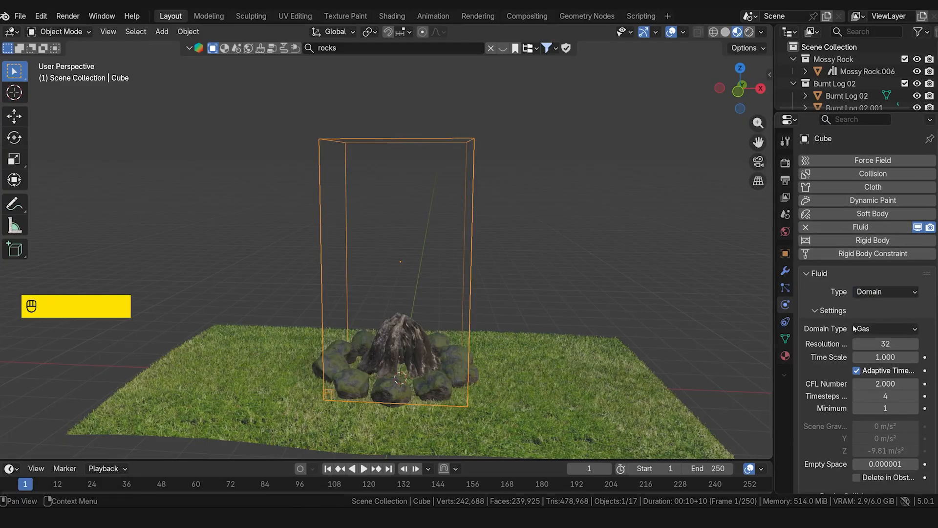
left_click(878, 330)
left_click(879, 329)
Set the fluid domain's resolution divisions to 84 and its time scale to 0.5.
scroll(815, 352, "down", 5)
scroll(815, 352, "up", 1)
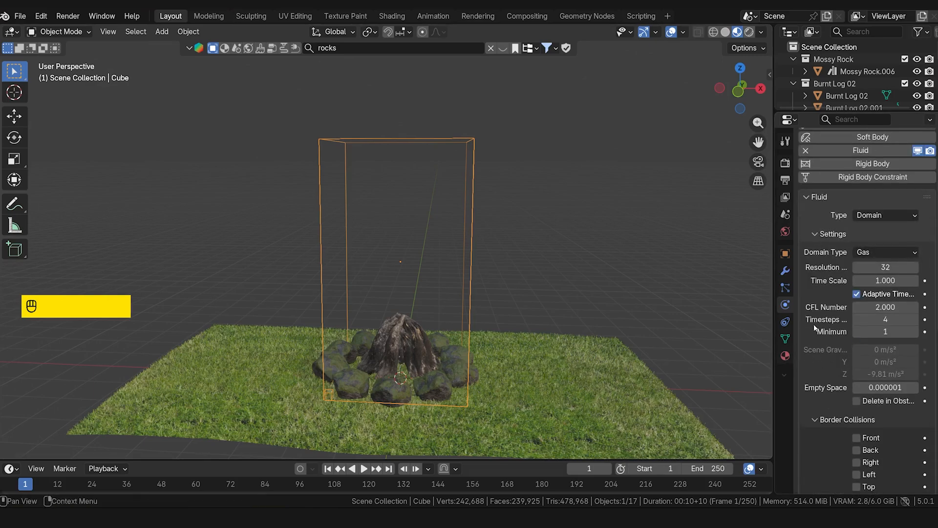
left_click(871, 268)
type("84")
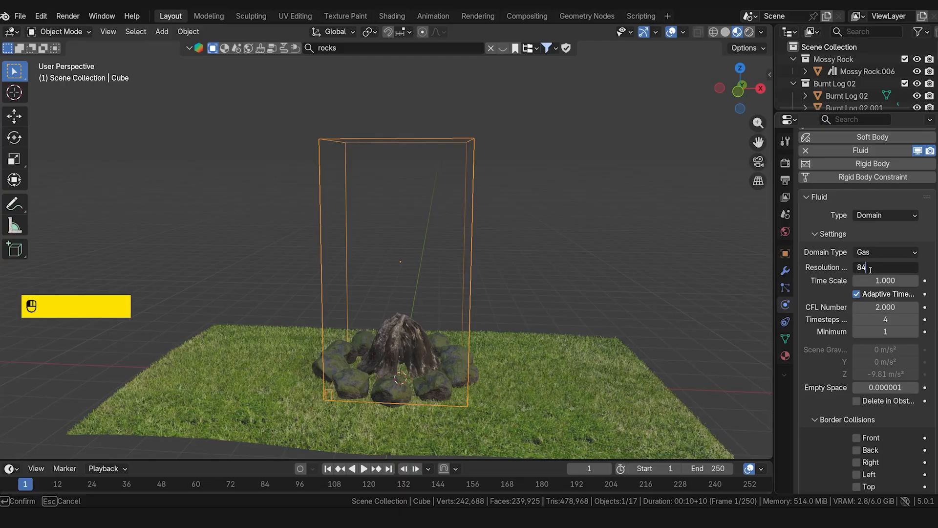
key("Return")
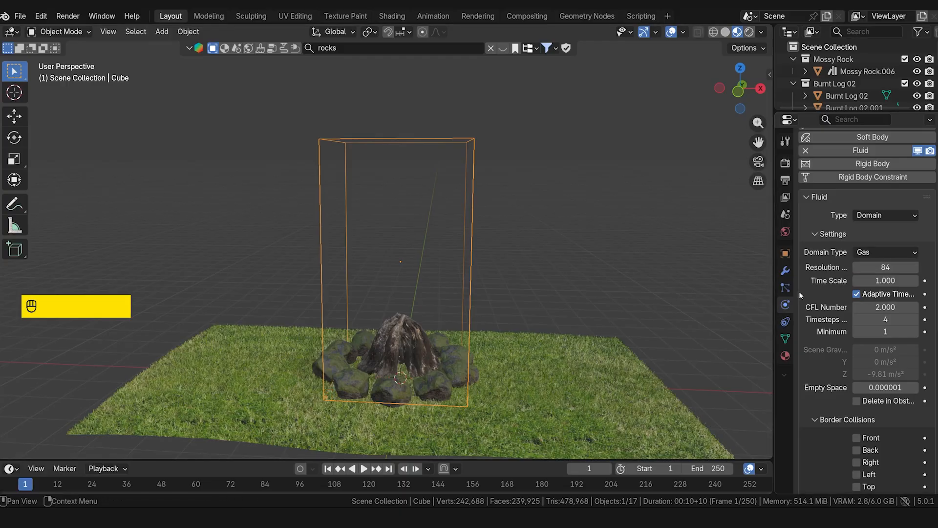
left_click(884, 285)
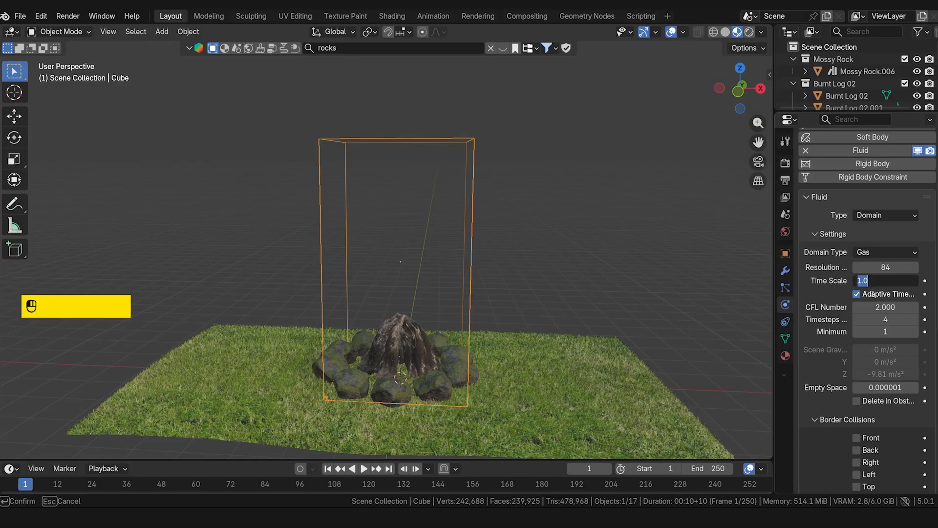
type("0.5")
key("Return")
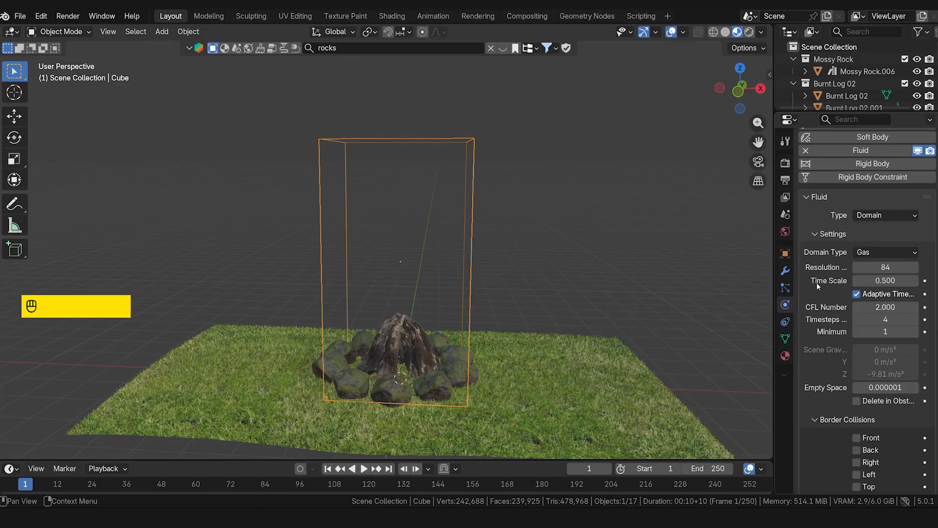
Set the domain's CFL number to 4 and enable Adaptive Domain.
left_click(881, 307)
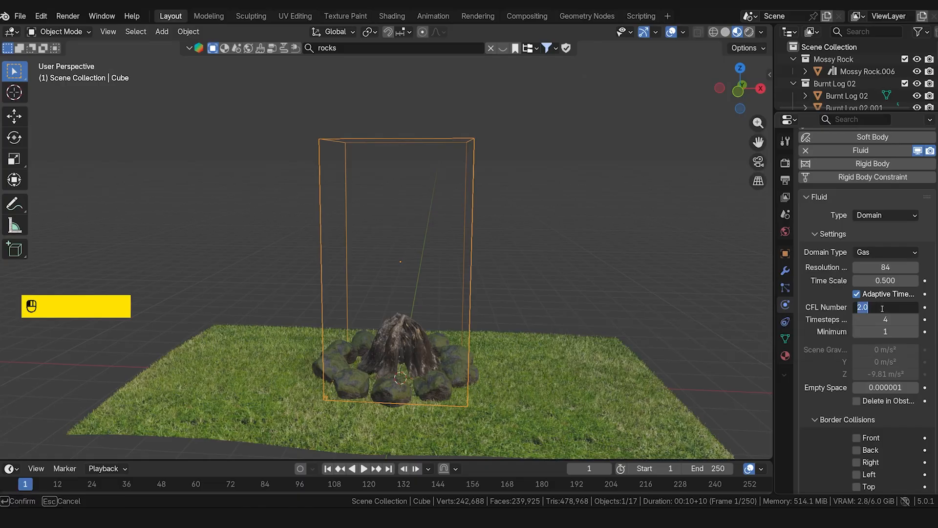
type("4")
key("Return")
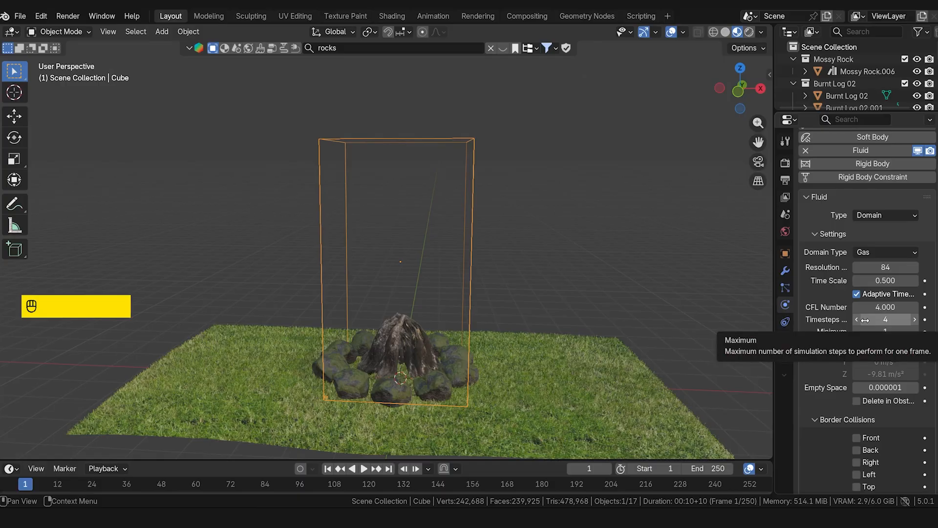
scroll(827, 431, "down", 6)
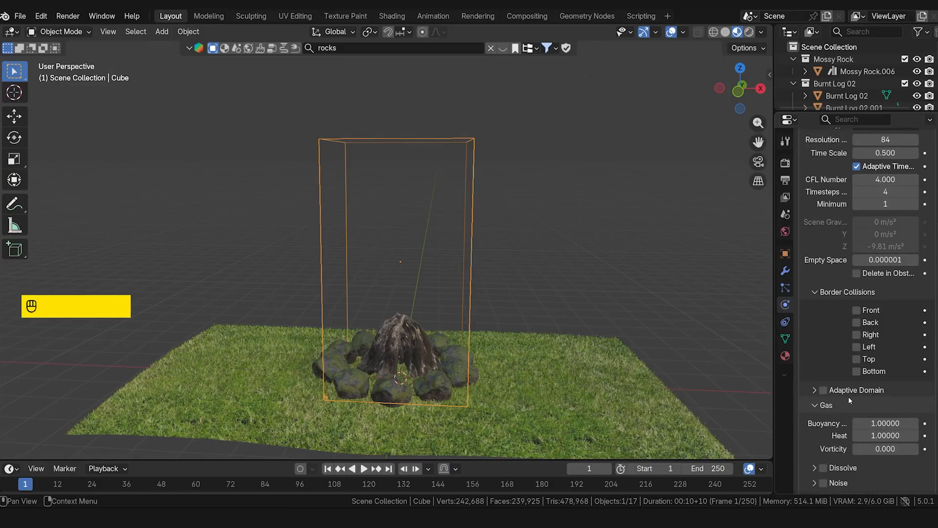
left_click(824, 390)
Set the Vorticity in the domain's gas settings to 0.1.
scroll(833, 381, "down", 5)
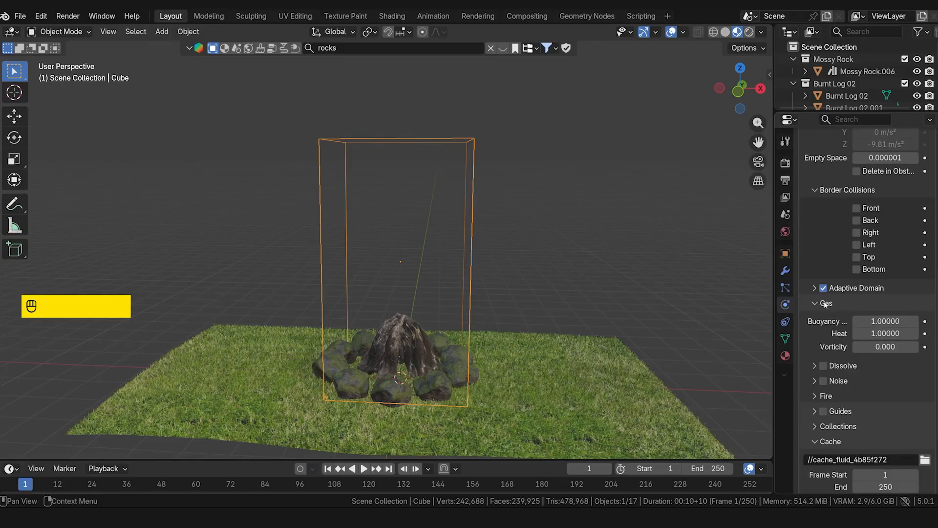
left_click(832, 307)
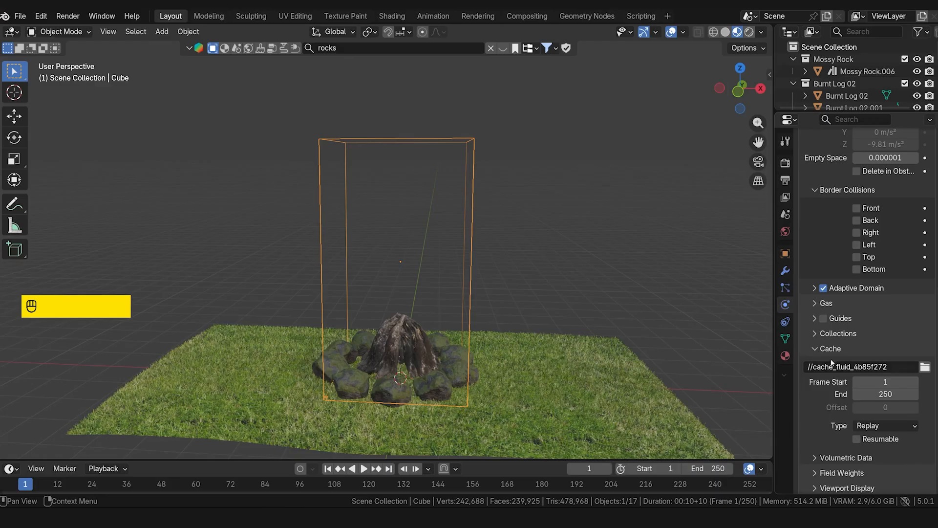
left_click(823, 304)
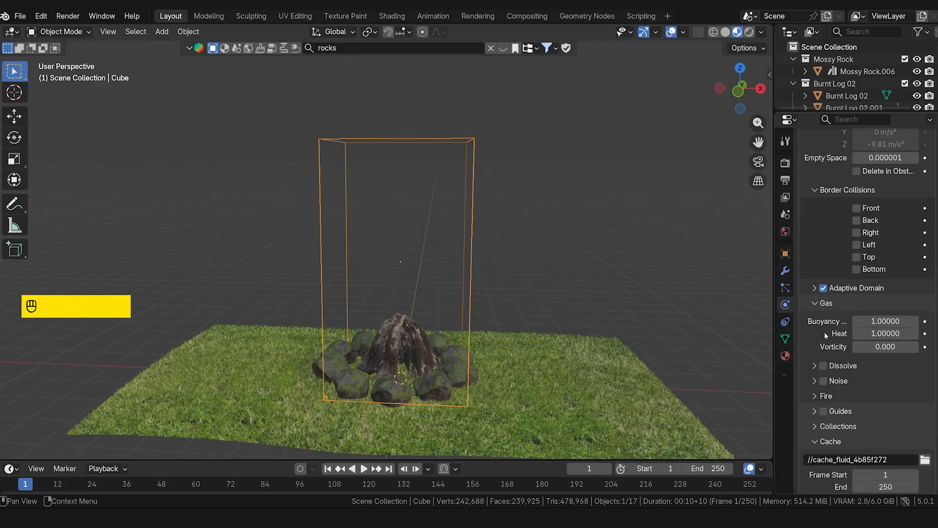
left_click(881, 347)
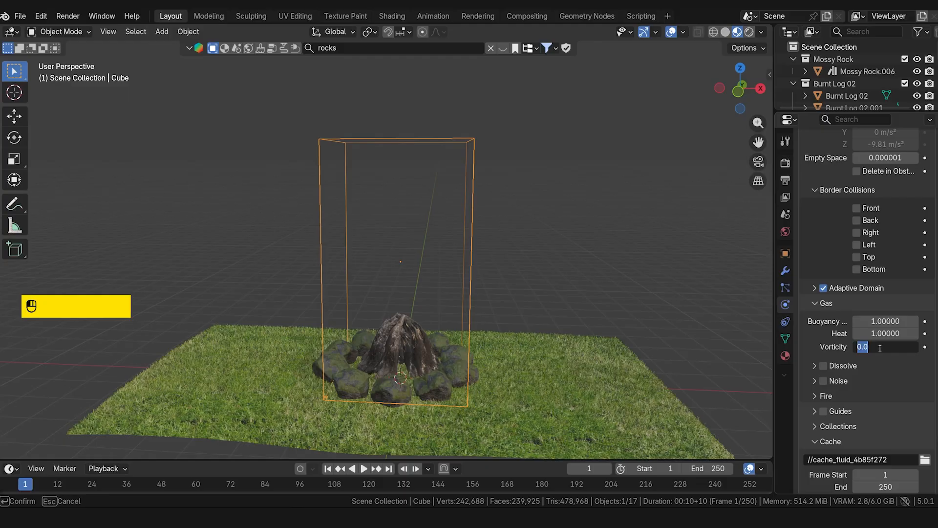
type(".1")
key("Return")
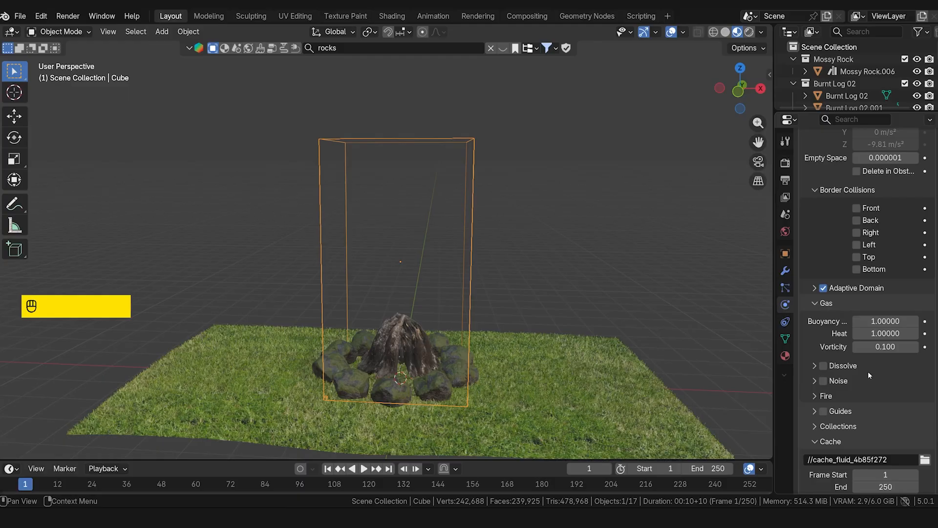
Set the Reaction Speed in the domain's fire settings to 0.5.
scroll(875, 369, "down", 1)
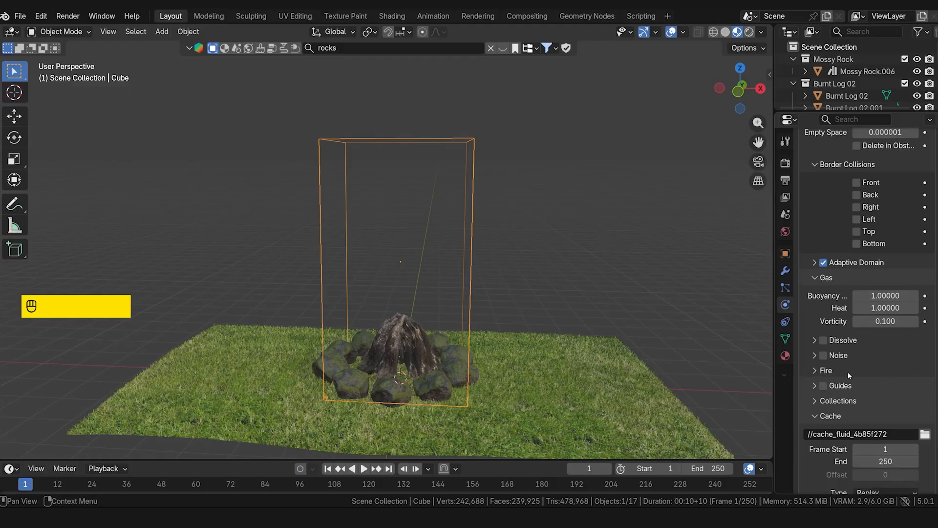
left_click(826, 373)
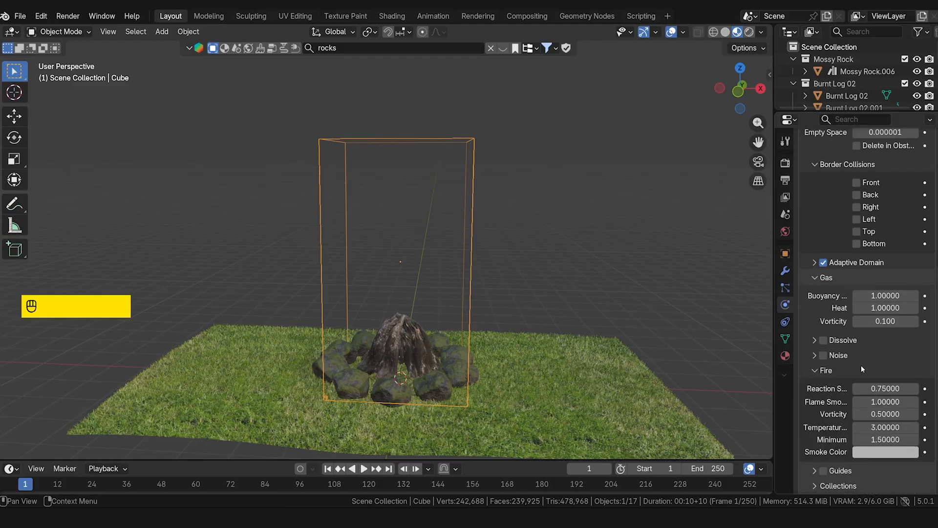
scroll(861, 365, "down", 1)
left_click_drag(776, 370, 742, 370)
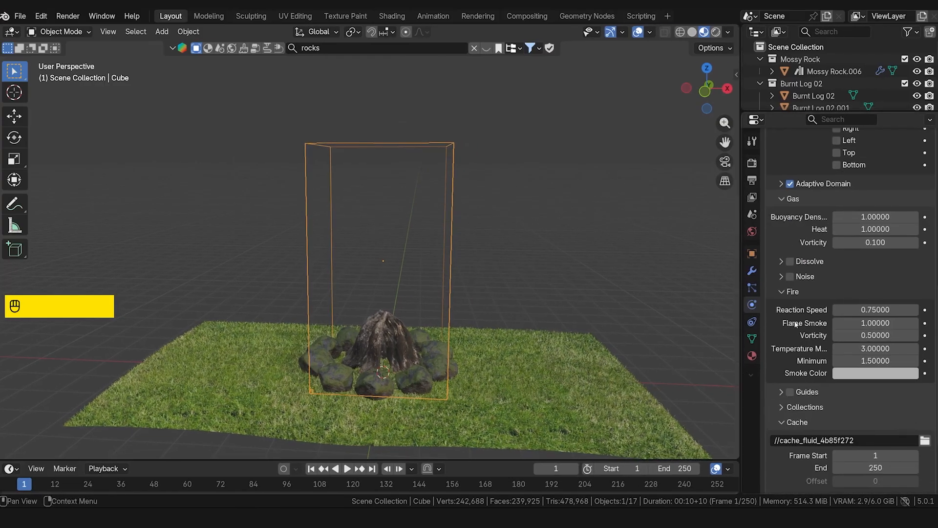
left_click(858, 313)
key("BackSpace")
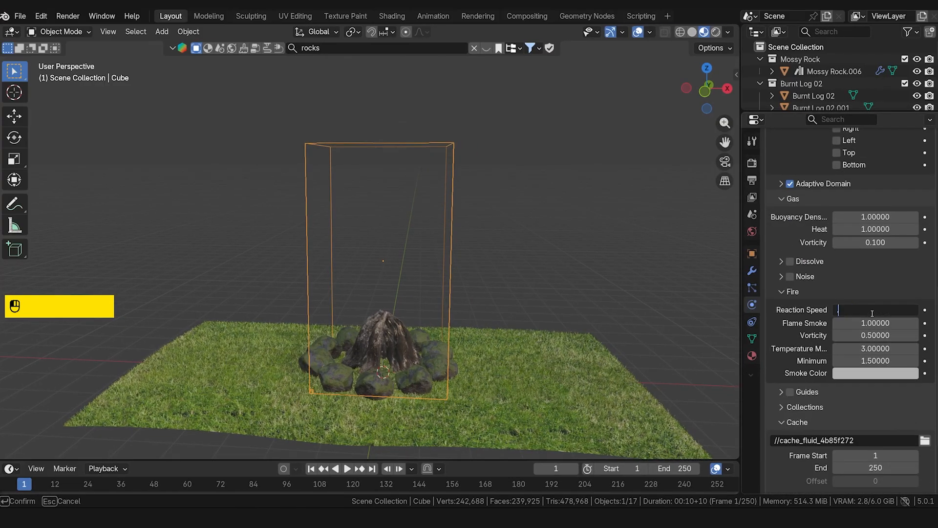
type(".5")
key("Return")
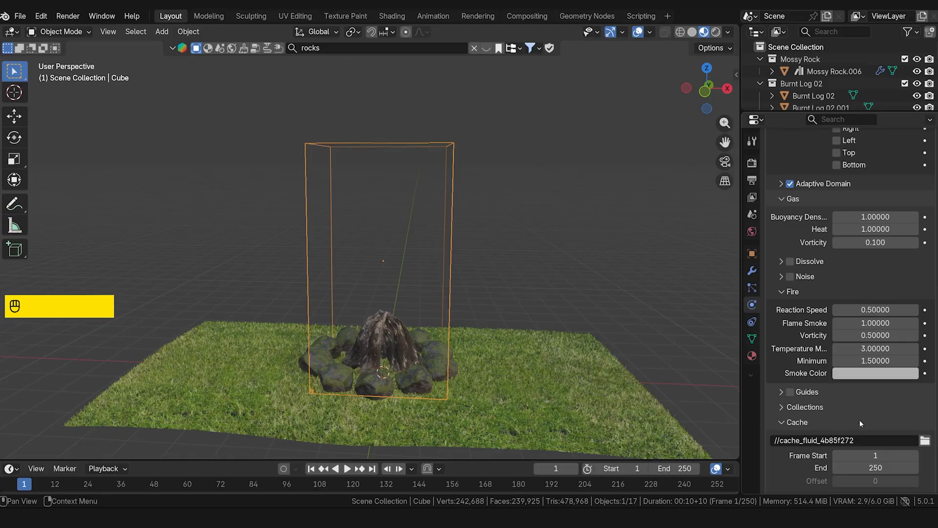
Set the domain's cache type to Modular with Resumable enabled, and its end frame to 150.
scroll(800, 355, "down", 5)
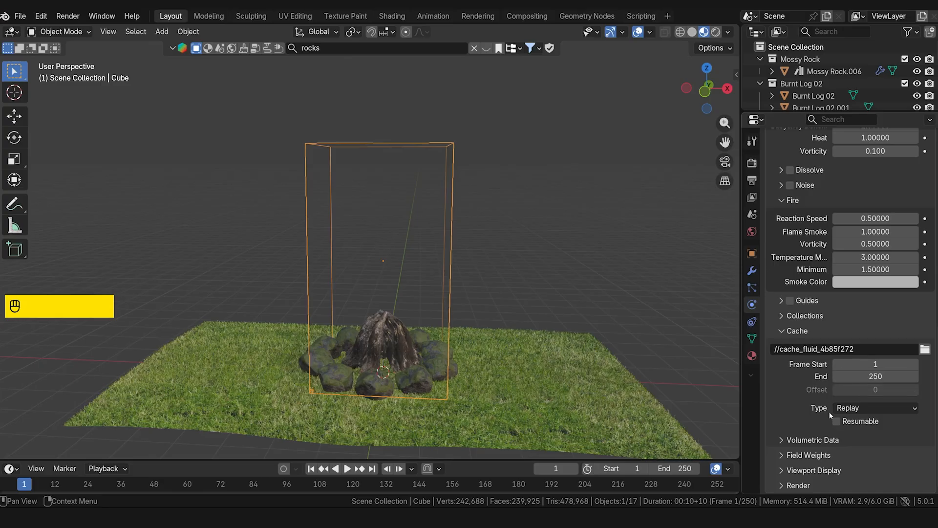
left_click(854, 409)
left_click(846, 433)
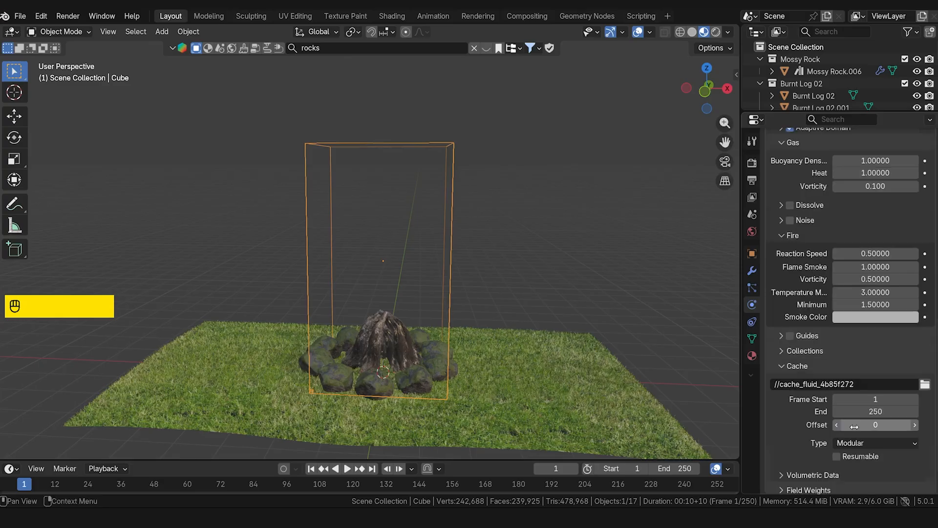
left_click(838, 457)
scroll(865, 444, "down", 1)
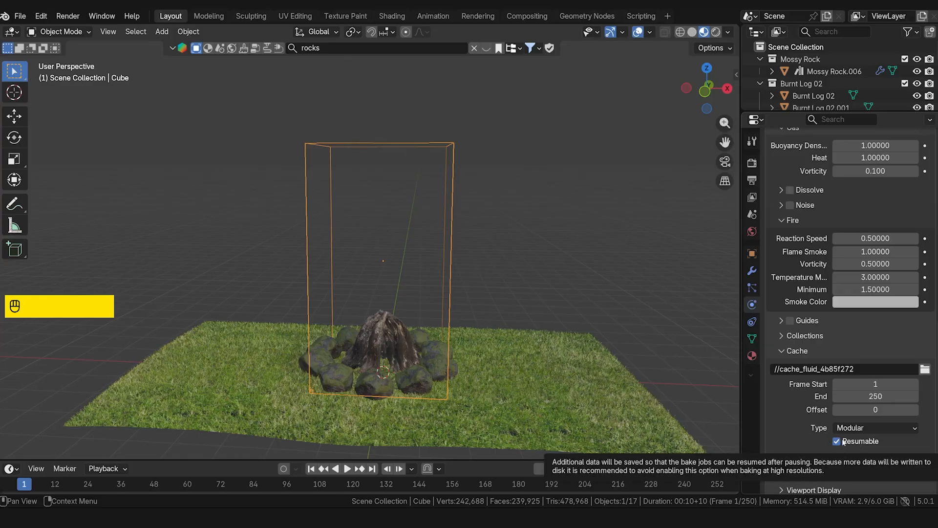
scroll(831, 431, "down", 1)
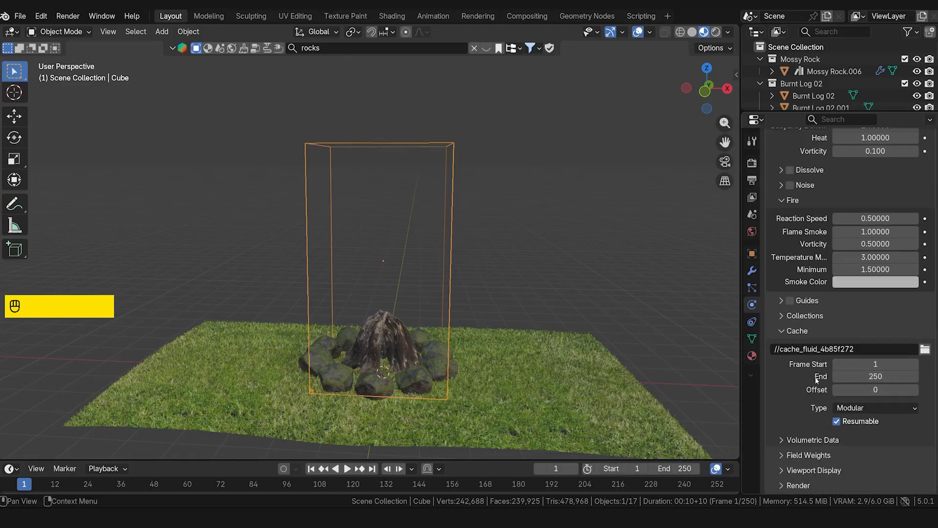
left_click(880, 378)
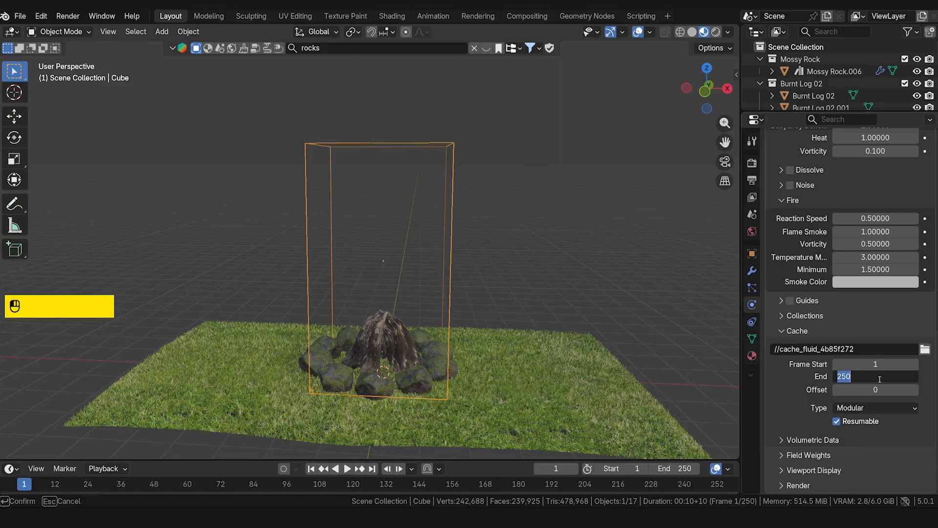
type("150")
key("Return")
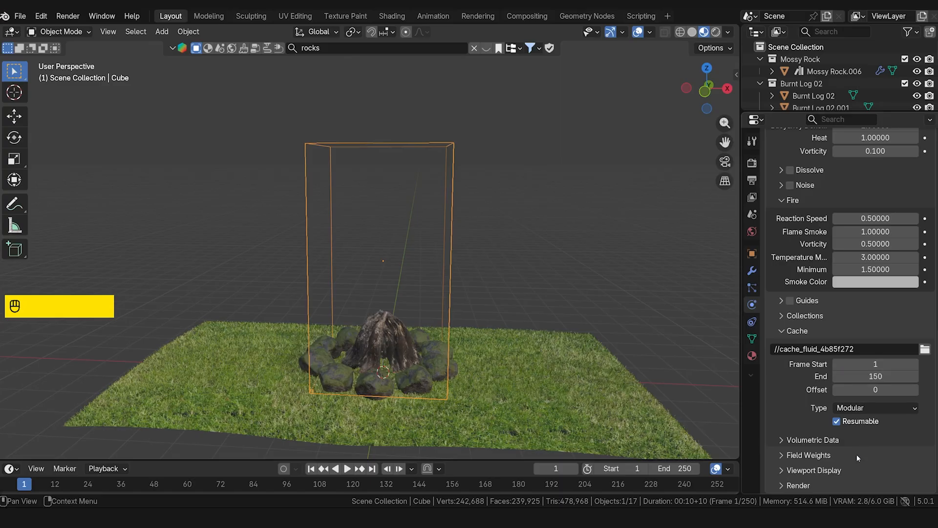
Set the Velocity Scale in the domain's render settings to 0.2.
left_click(809, 486)
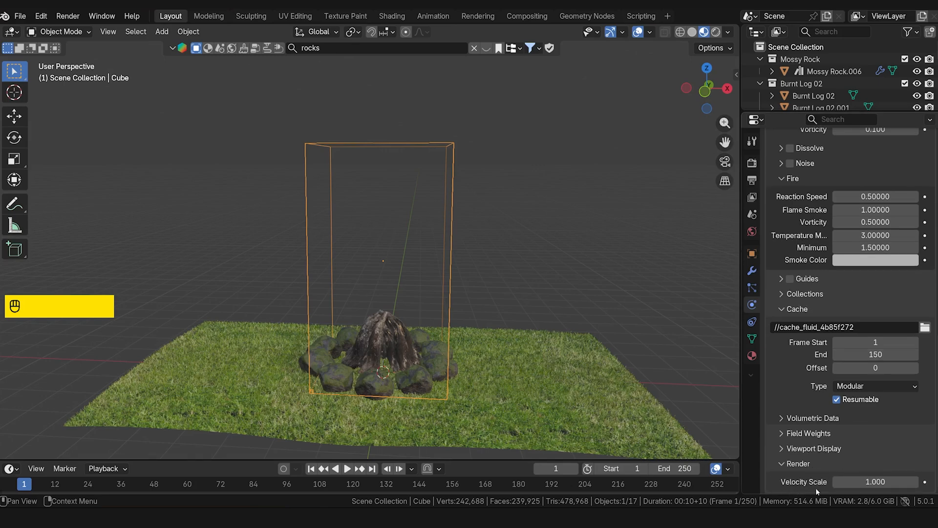
left_click(871, 484)
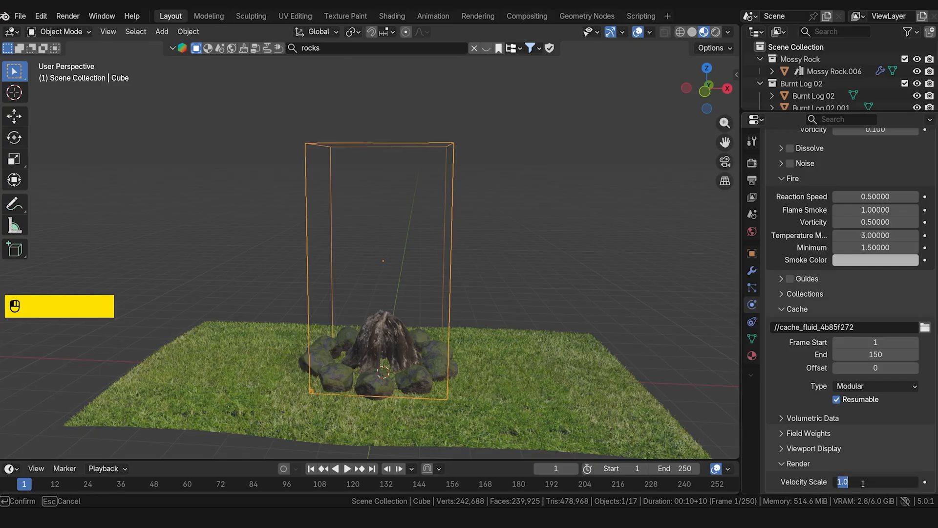
type("0.2")
key("Return")
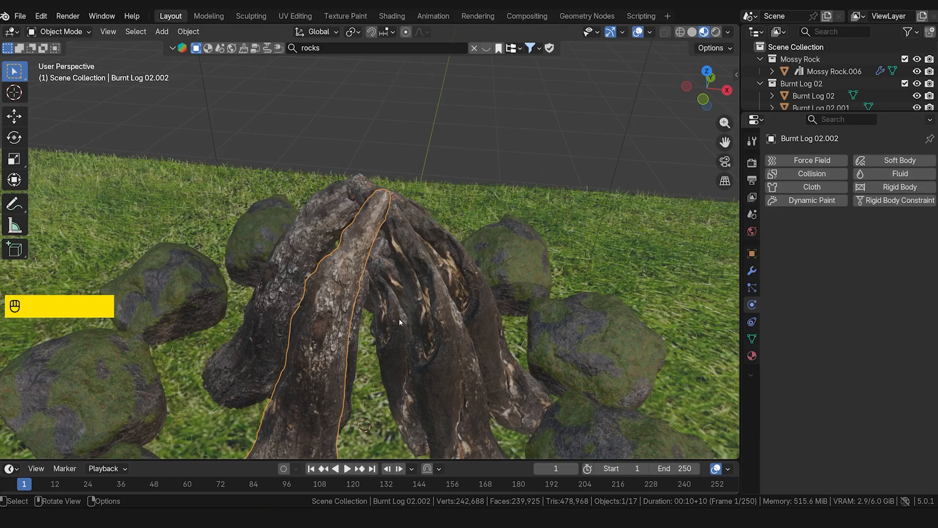
Select all seven burnt logs and add Fluid physics of type Flow with the front log active.
middle_click_drag(436, 373, 415, 334)
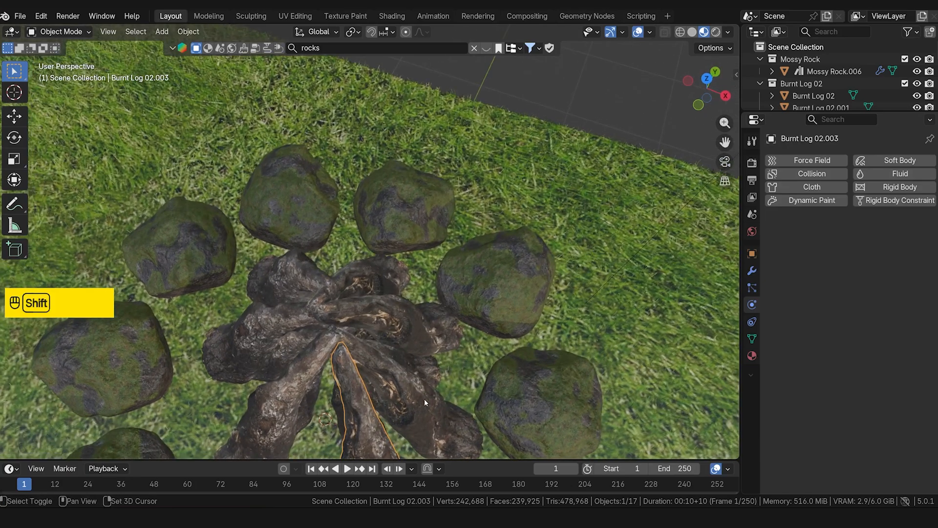
left_click(424, 399, "shift")
left_click(431, 334, "shift")
left_click(384, 278, "shift")
left_click(294, 275, "shift")
left_click(268, 315, "shift")
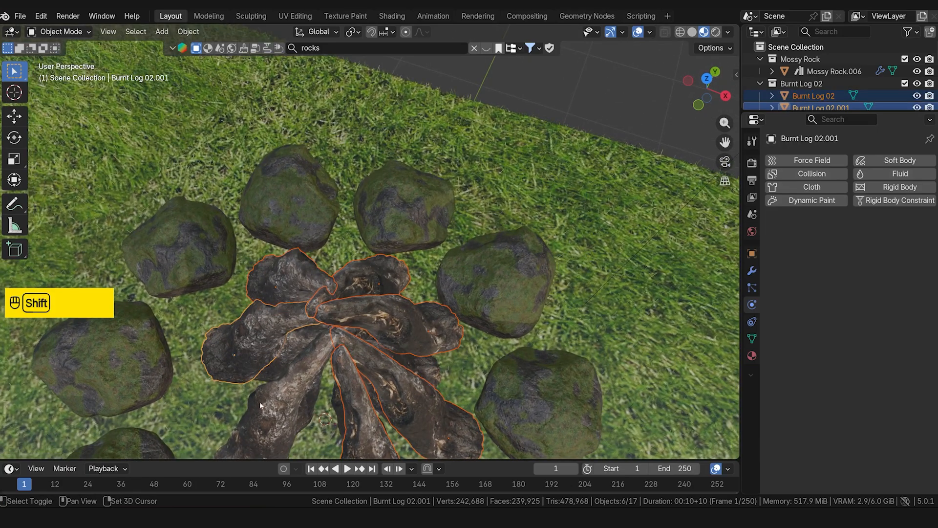
left_click(297, 377, "shift")
middle_click_drag(317, 381, 309, 248)
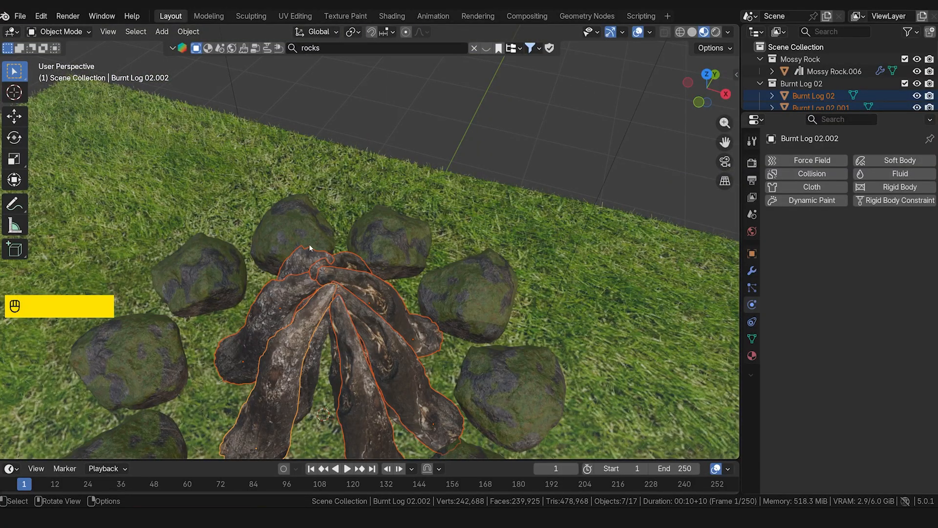
left_click(875, 175)
left_click(865, 241)
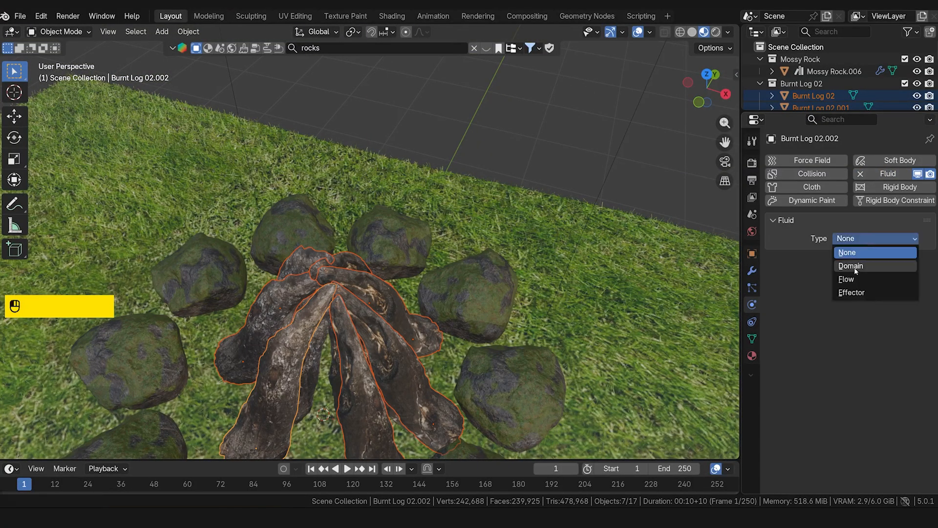
left_click(852, 275)
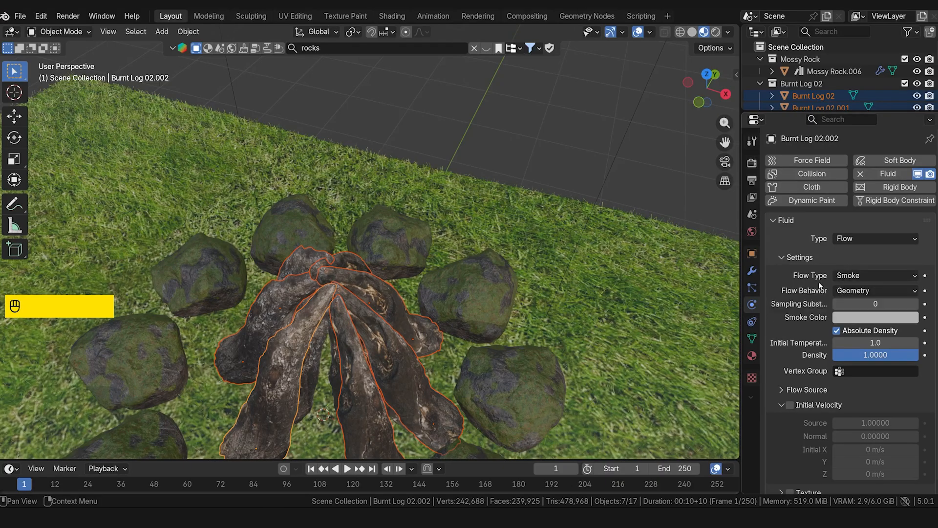
Set the log's flow type to Fire with Inflow behavior, and its fuel to 1.3.
left_click(860, 276)
left_click(848, 301)
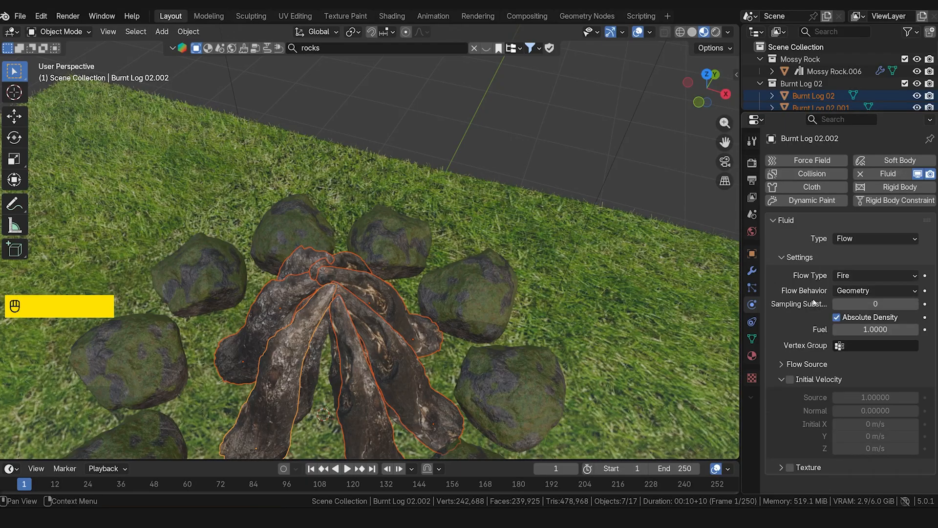
left_click(870, 293)
left_click(868, 307)
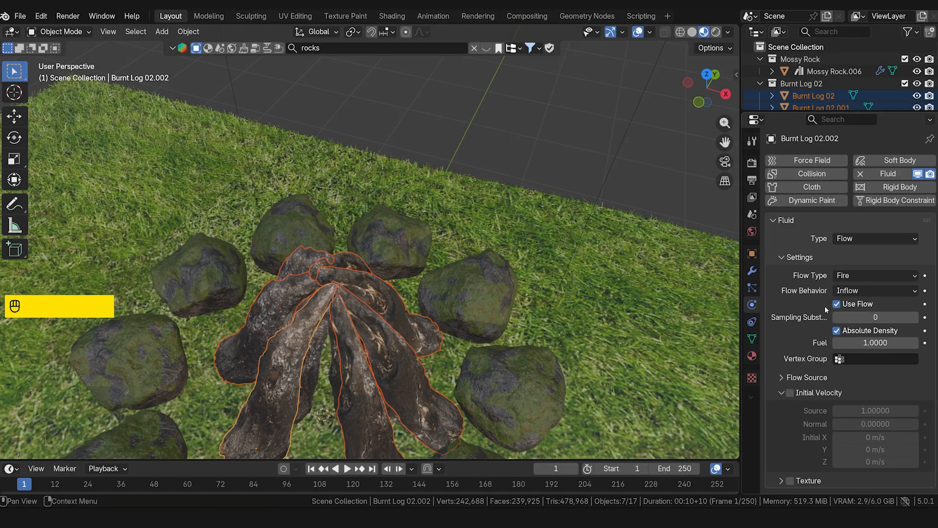
left_click(864, 291)
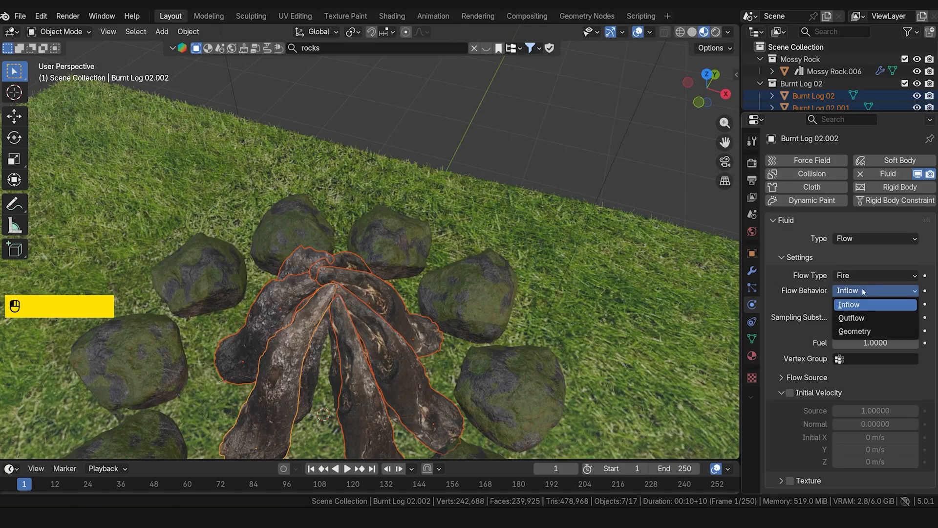
left_click(860, 305)
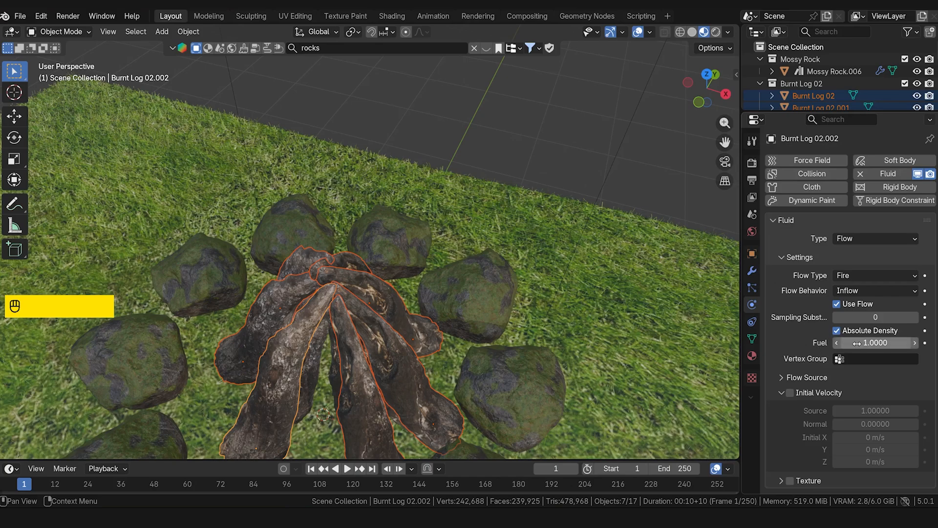
left_click_drag(858, 344, 875, 343)
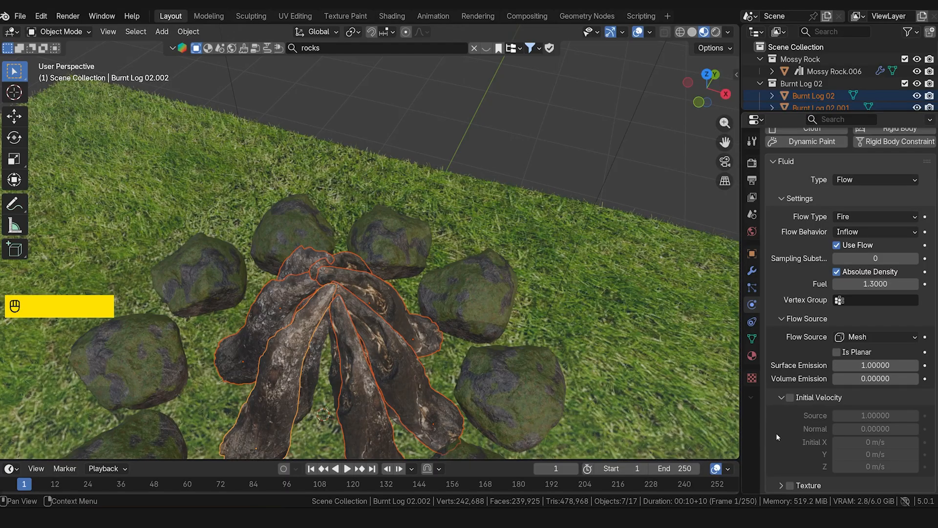
Enable Texture in the log's flow settings and create a new fluid texture named Inflow Texture.
left_click(791, 486)
left_click(782, 485)
left_click(752, 377)
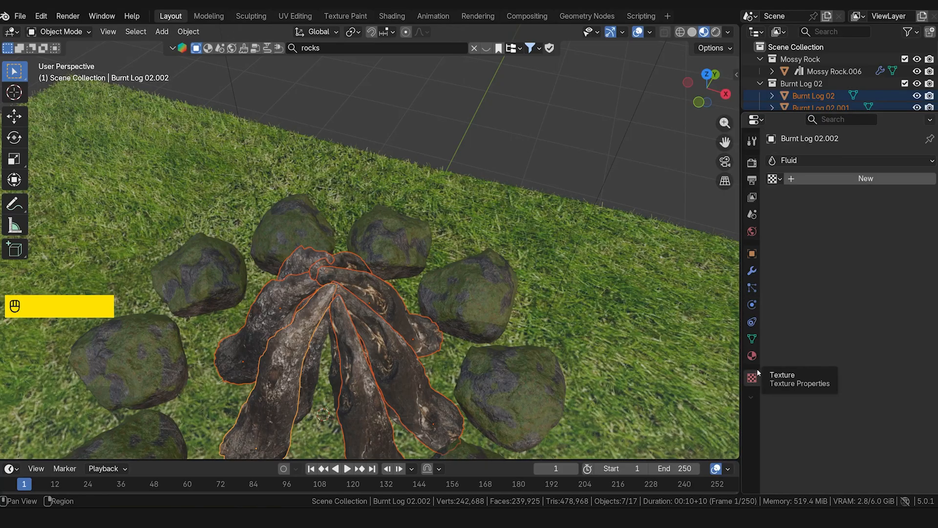
left_click(843, 180)
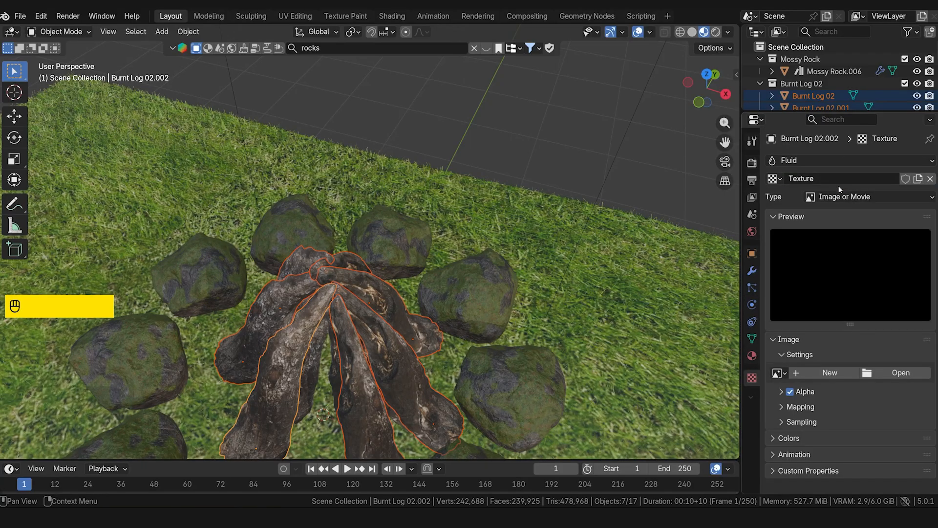
double_click(843, 179)
type("Inflow")
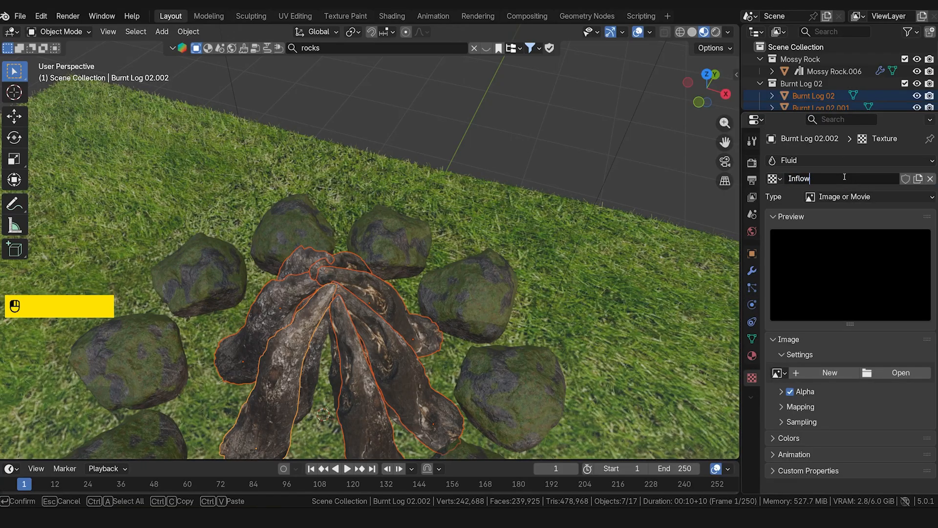
type(" Texture")
key("Return")
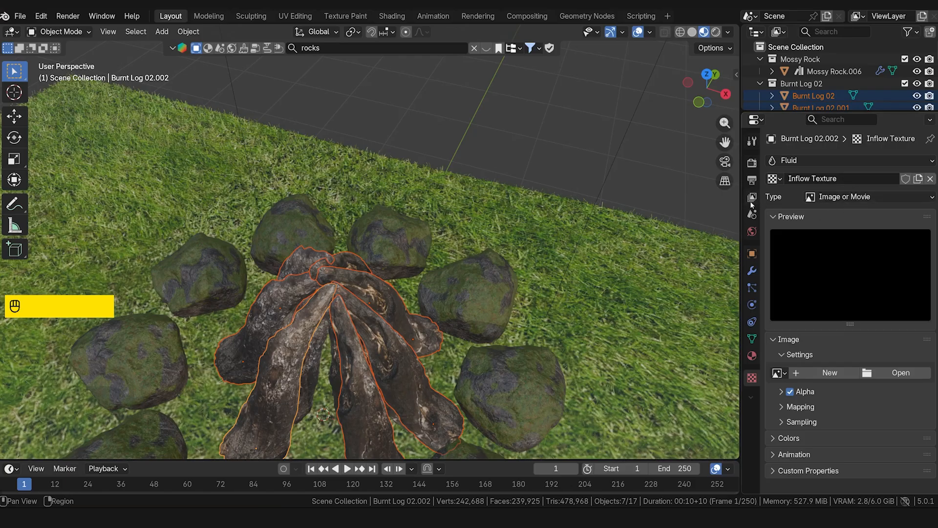
Change the Inflow Texture's type to Clouds and set the cloud size to 0.20.
left_click(849, 197)
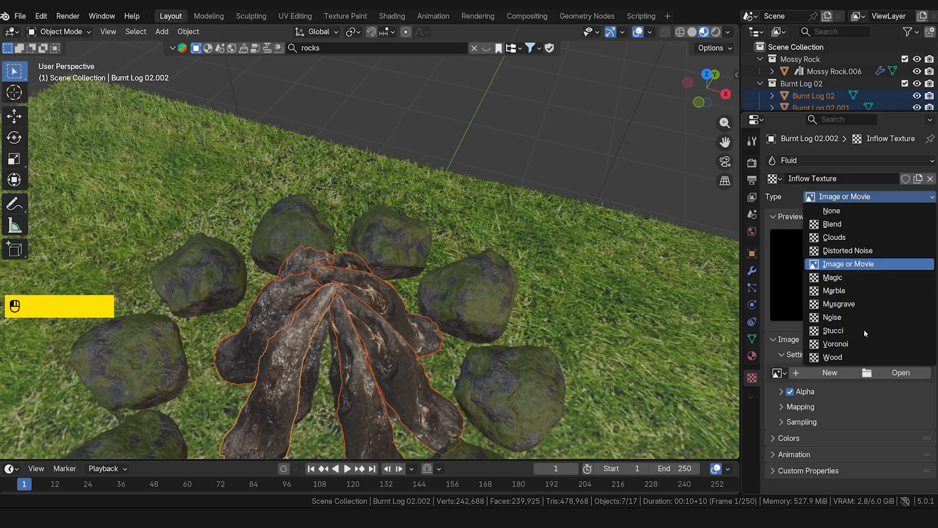
left_click(859, 238)
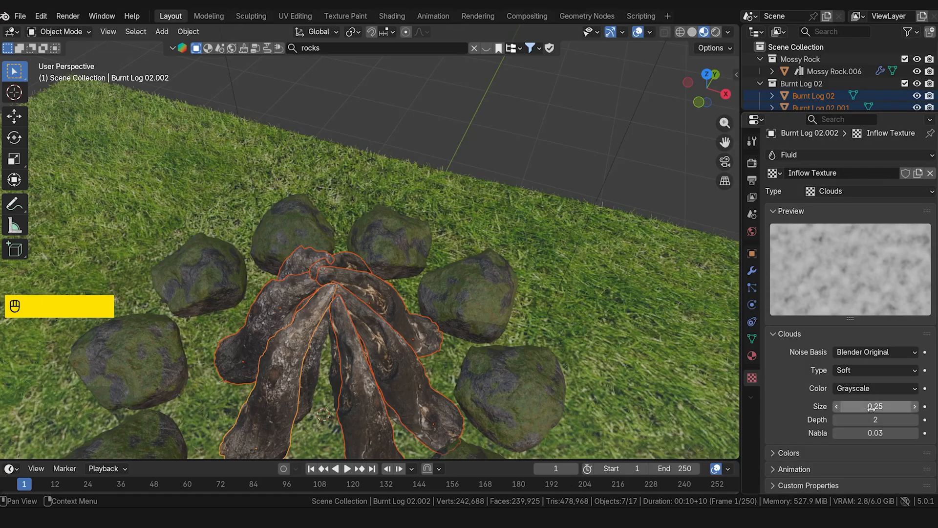
left_click_drag(873, 406, 838, 404)
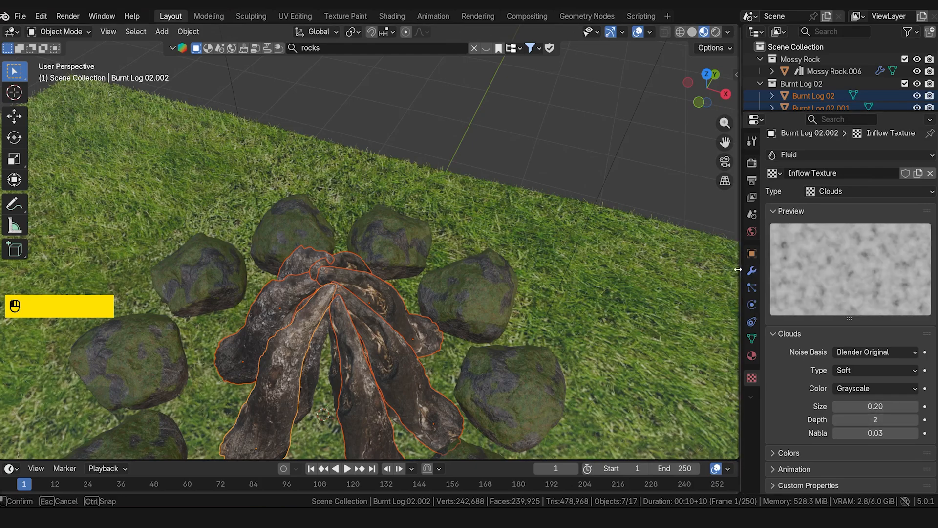
Set the contrast in the Inflow Texture's color settings to 2.
left_click_drag(743, 273, 703, 274)
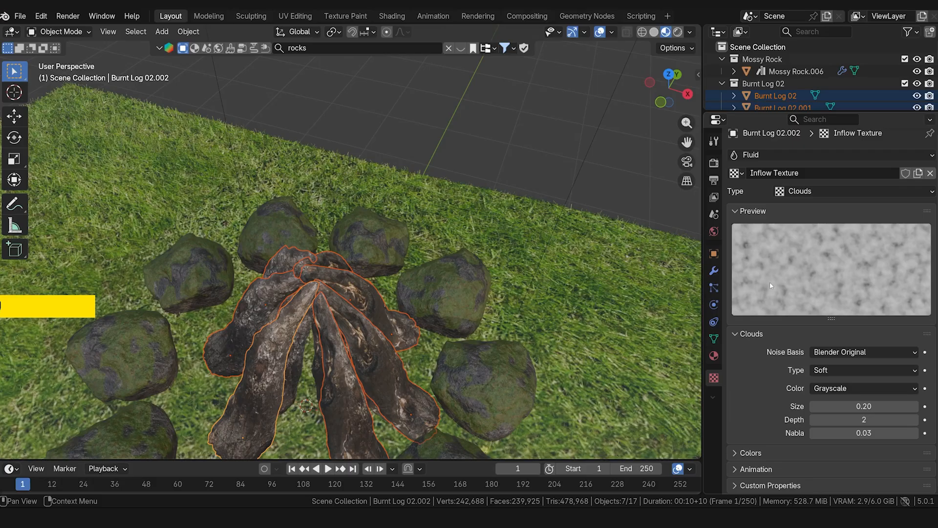
left_click(751, 453)
scroll(751, 413, "down", 5)
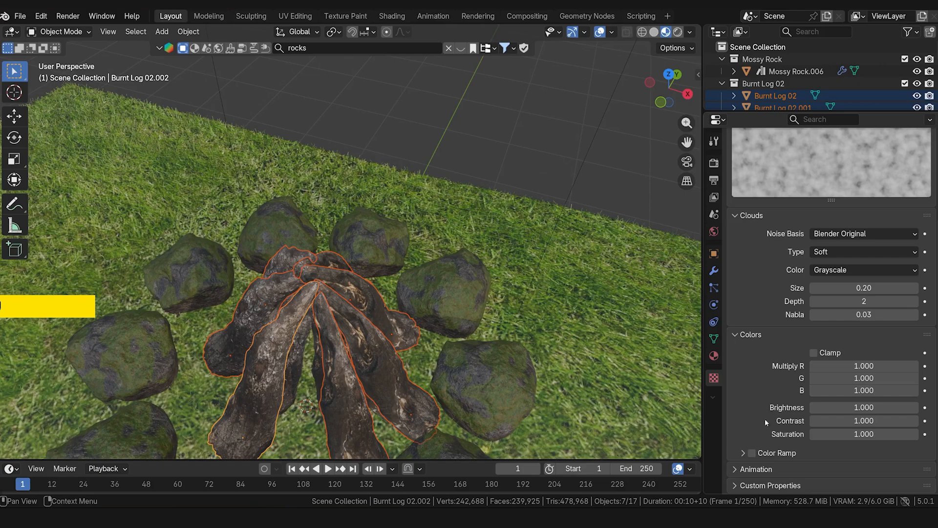
left_click(854, 421)
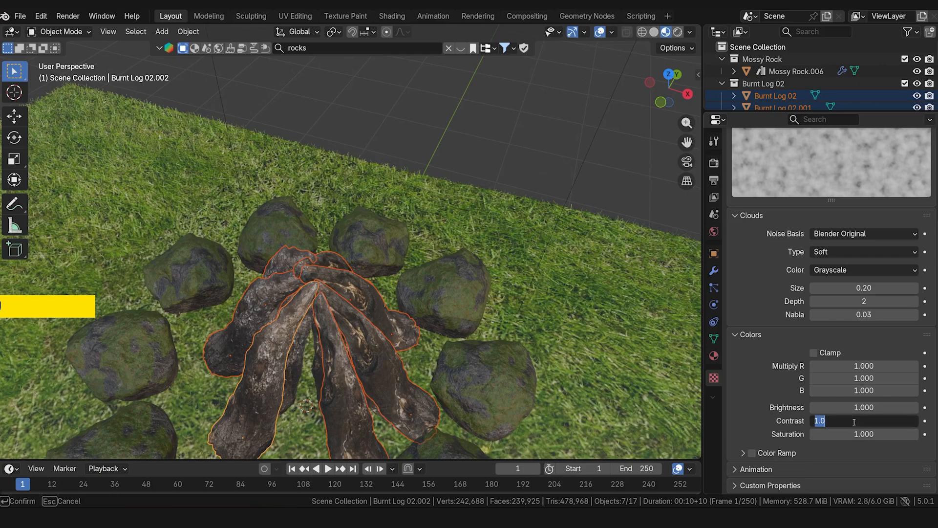
type("2")
key("Return")
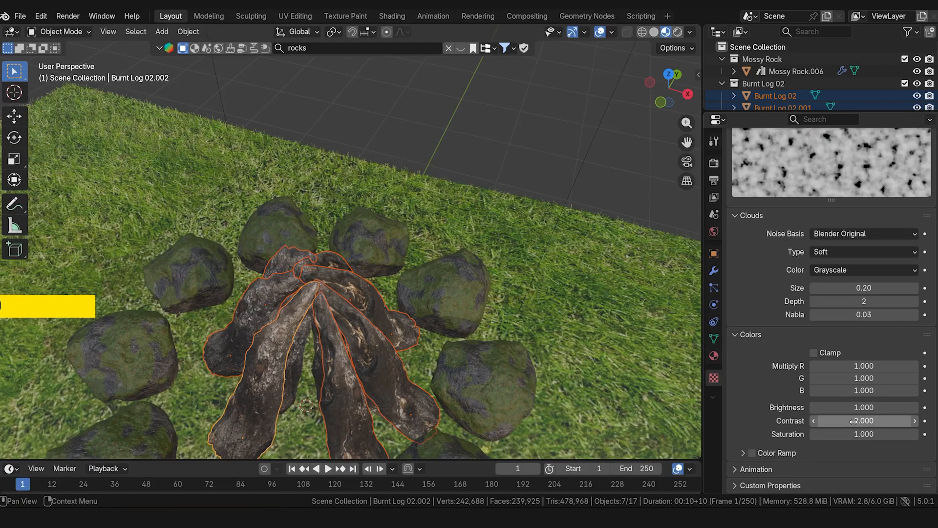
Reopen the burnt log's fluid flow settings and assign Inflow Texture as its flow texture.
left_click(715, 289)
left_click(714, 270)
left_click(714, 305)
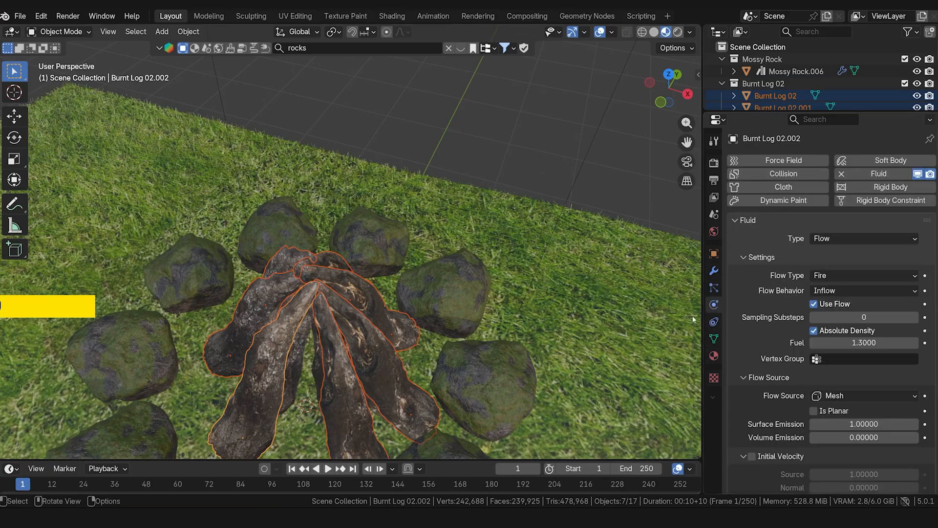
scroll(725, 332, "down", 5)
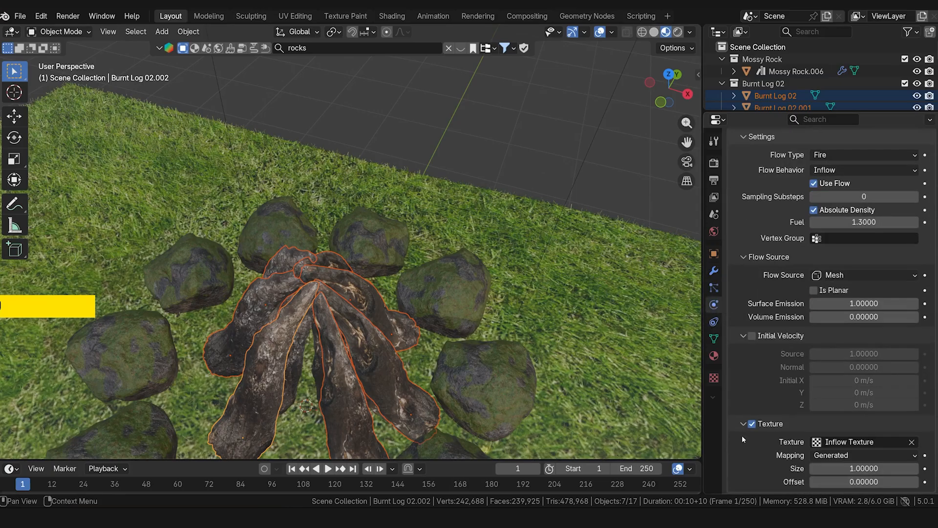
left_click(883, 442)
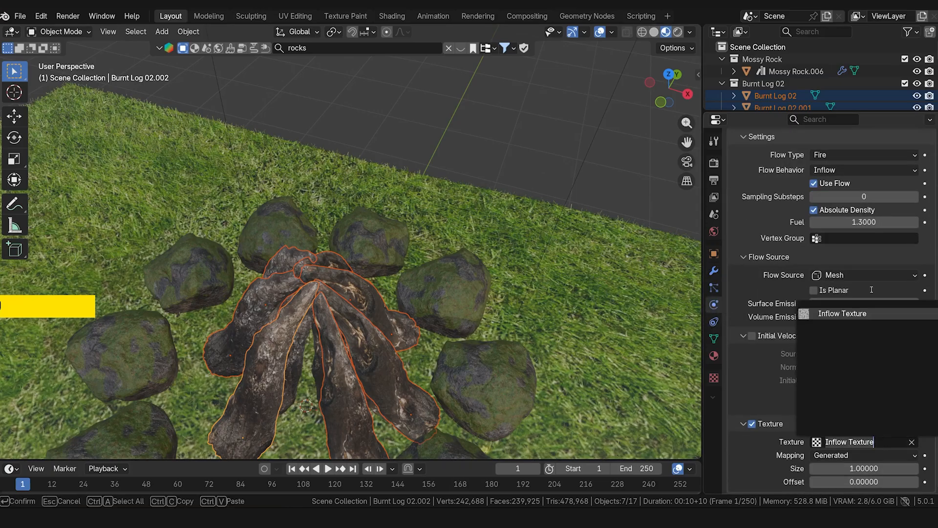
left_click(871, 316)
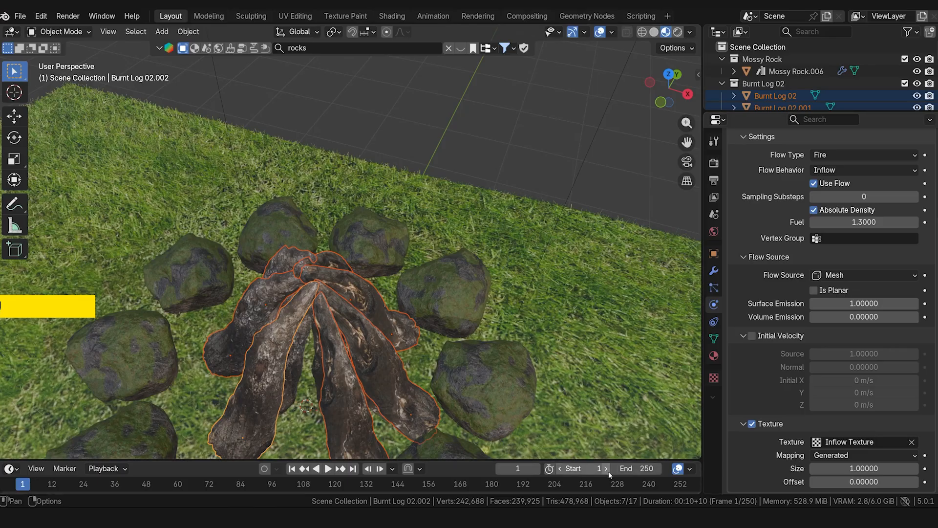
Drive the flow texture's offset with the expression #frame/150 so the pattern animates over time.
left_click(847, 483)
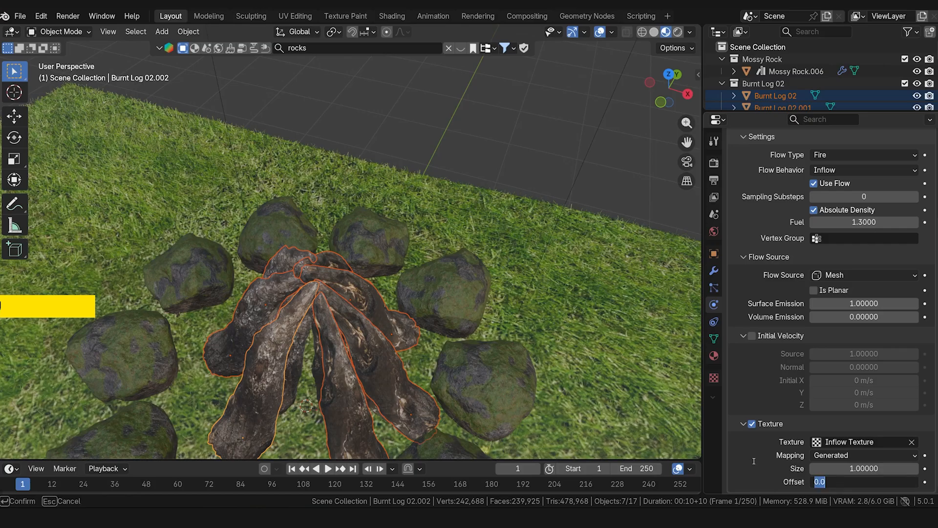
type("#frame/150")
key("Return")
scroll(523, 213, "down", 5)
scroll(494, 199, "up", 4)
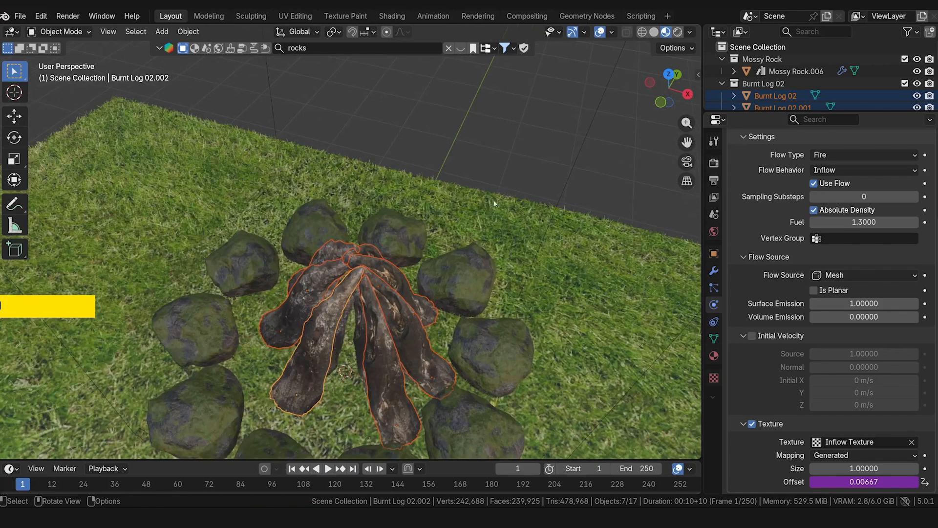
Inspect the outer burnt logs one by one to see which of them have fluid physics.
left_click(382, 301)
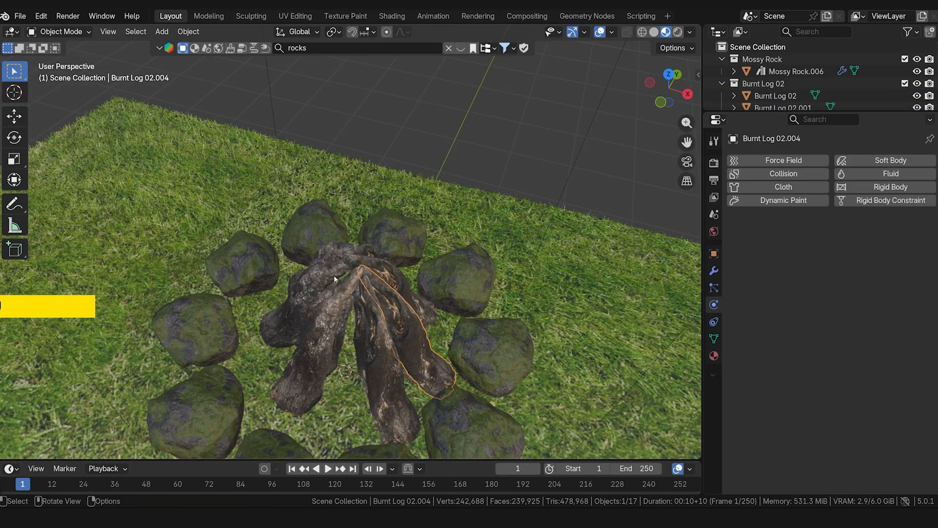
left_click(321, 328)
left_click(311, 295)
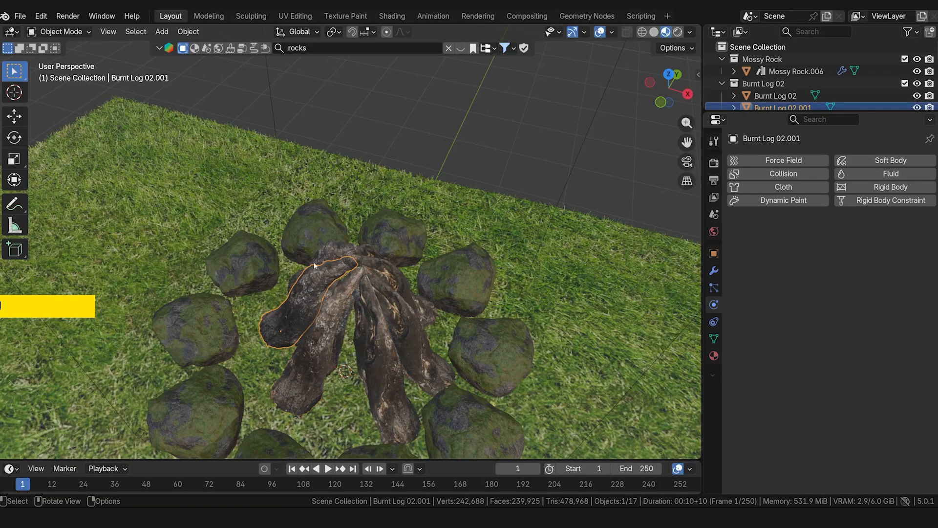
left_click(366, 270)
left_click(370, 308)
scroll(321, 328, "up", 3)
left_click(360, 340)
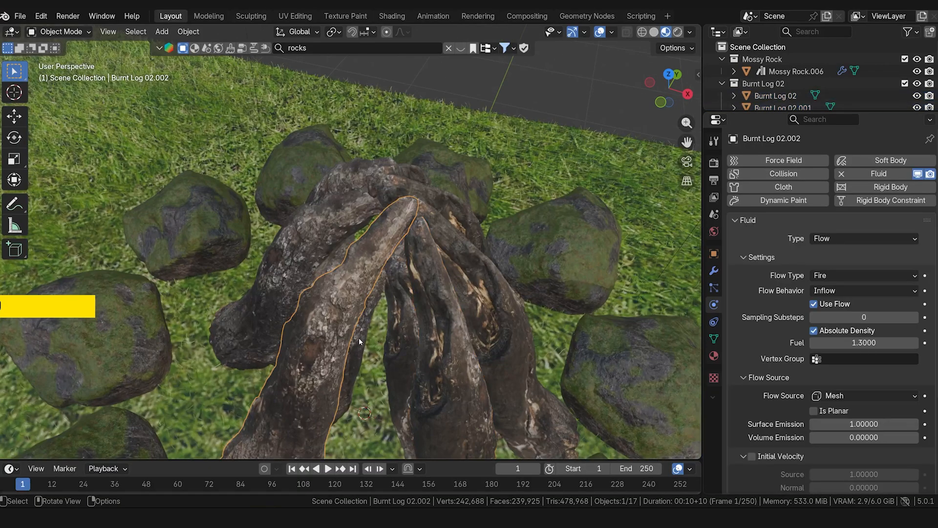
middle_click_drag(367, 337, 394, 281, "shift")
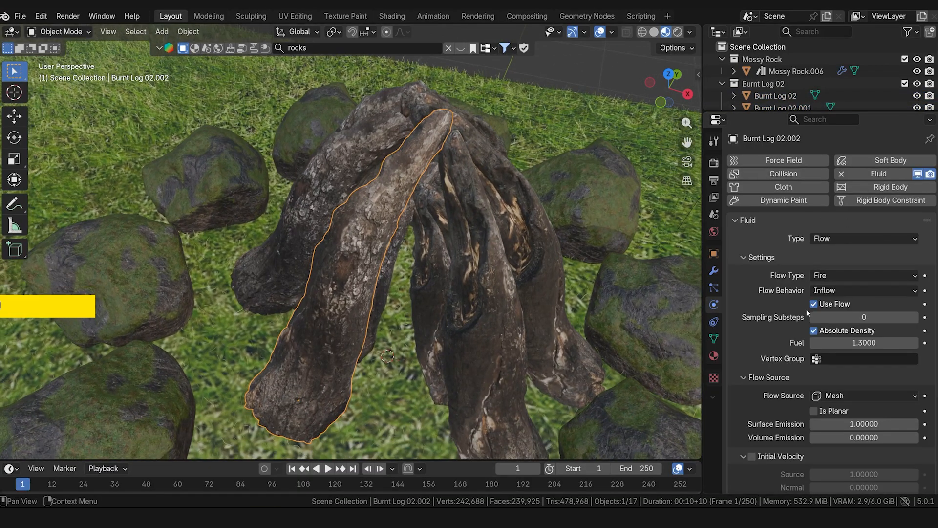
middle_click_drag(492, 177, 459, 213)
left_click(406, 376)
left_click(447, 371)
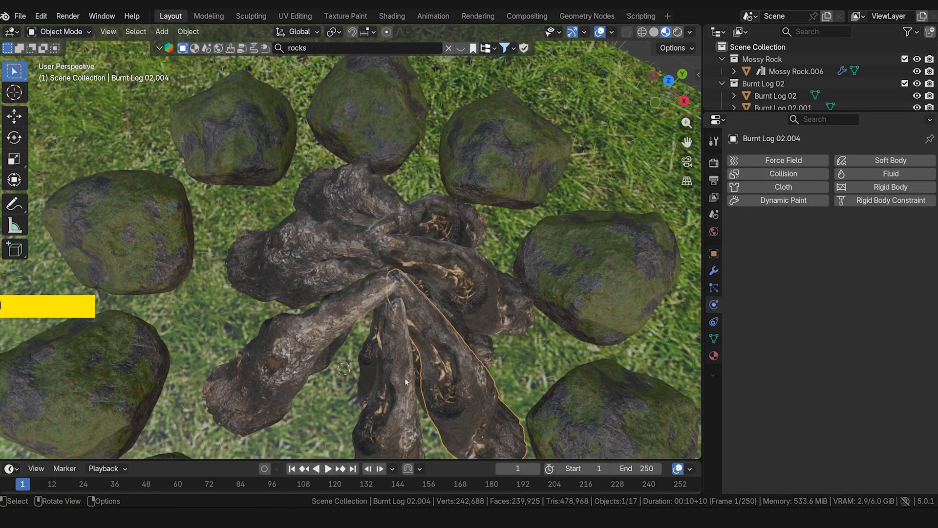
Copy the modifiers from the configured fire log, Burnt Log 02.002, to the other six outer logs.
left_click(402, 373)
left_click(444, 368, "shift")
left_click(466, 286, "shift")
left_click(454, 218, "shift")
left_click(339, 199, "shift")
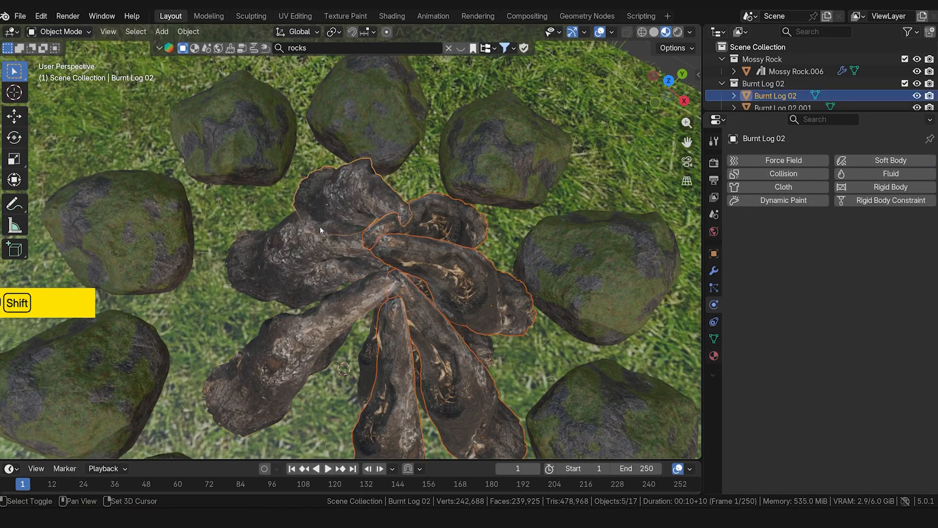
left_click(317, 243, "shift")
middle_click_drag(375, 287, 415, 286)
scroll(415, 285, "down", 5)
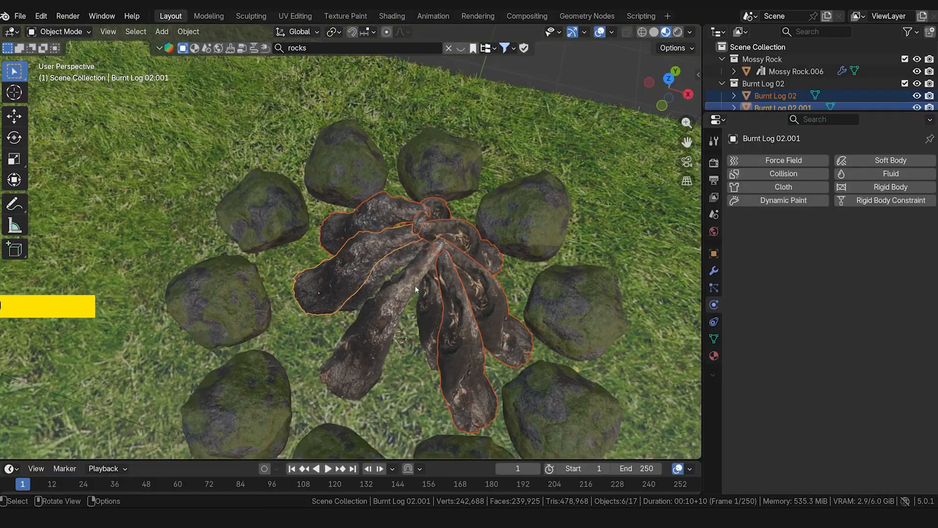
left_click(371, 339, "shift")
key("ctrl+l")
left_click(364, 317)
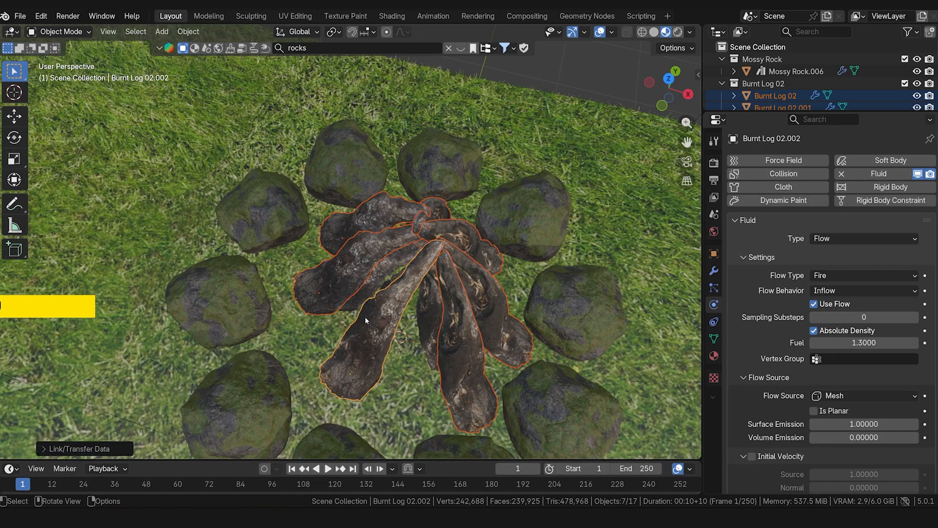
key("ctrl+l")
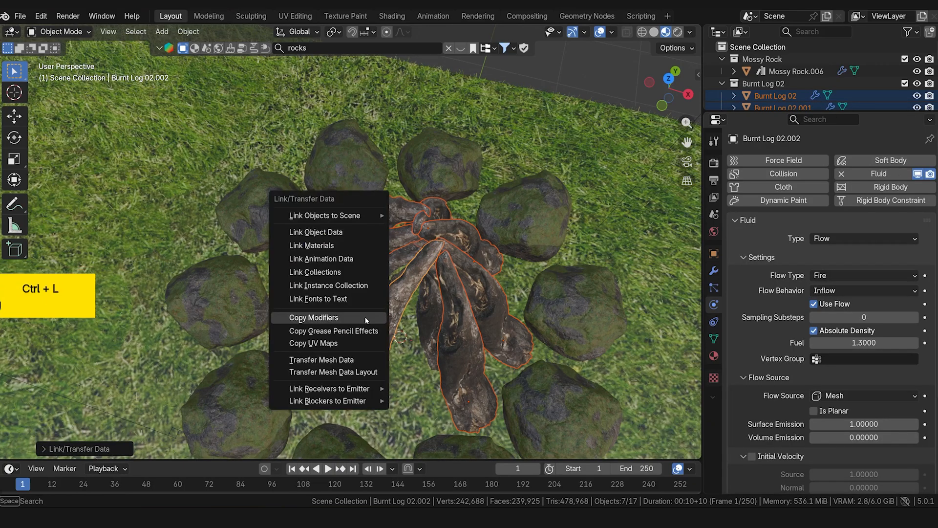
left_click(365, 232)
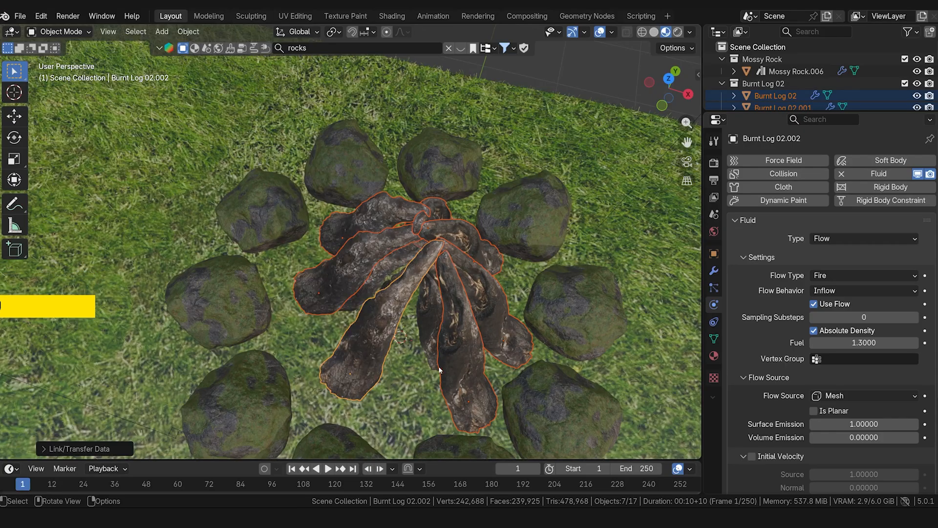
Check the fluid flow settings and the Inflow Texture on the individual outer logs.
left_click(465, 365)
left_click(472, 362)
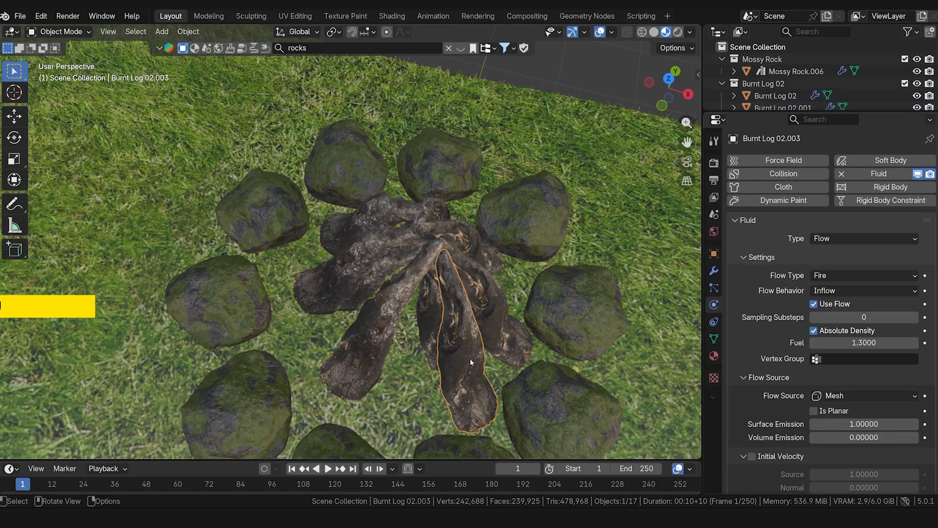
left_click(479, 306)
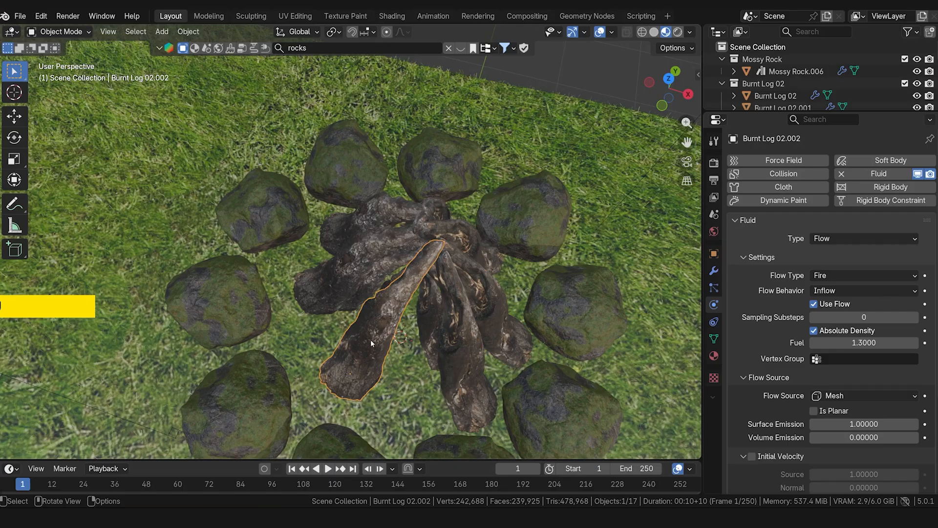
left_click(444, 299)
left_click(470, 242)
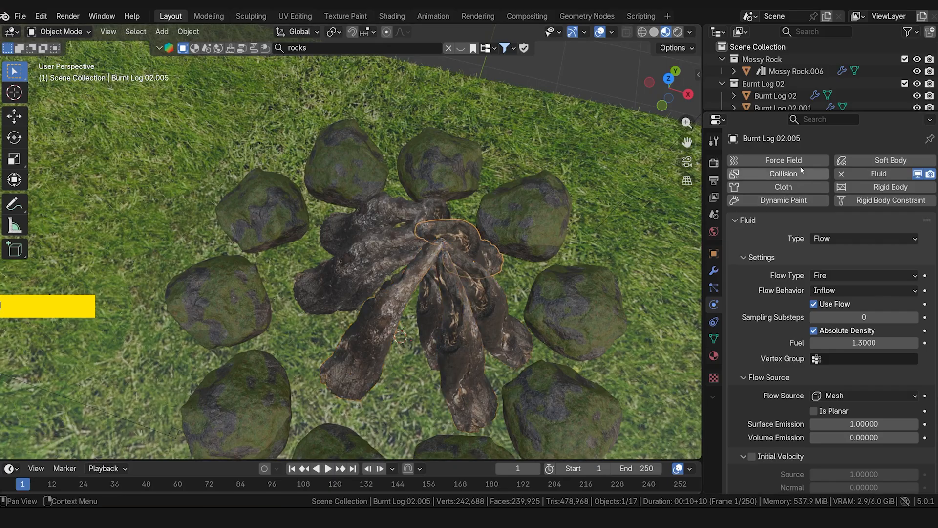
left_click(503, 286)
left_click(486, 269)
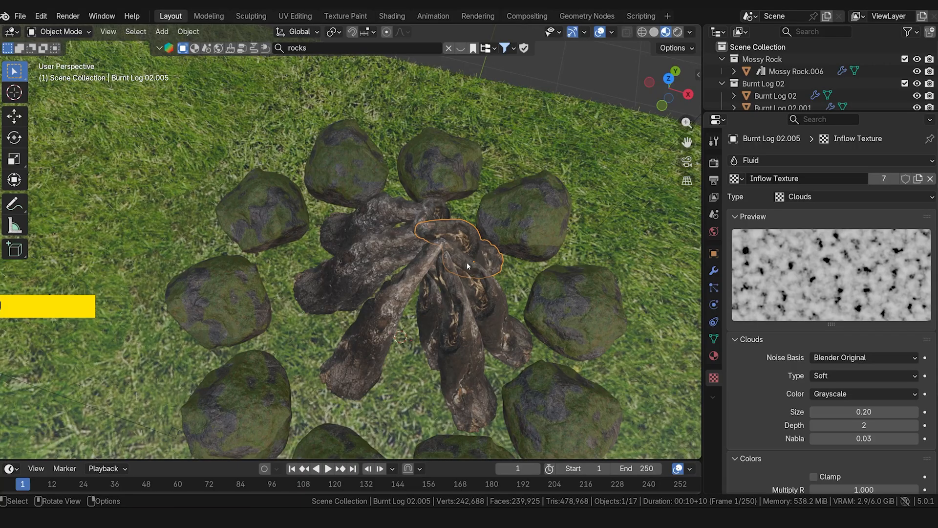
left_click(486, 296)
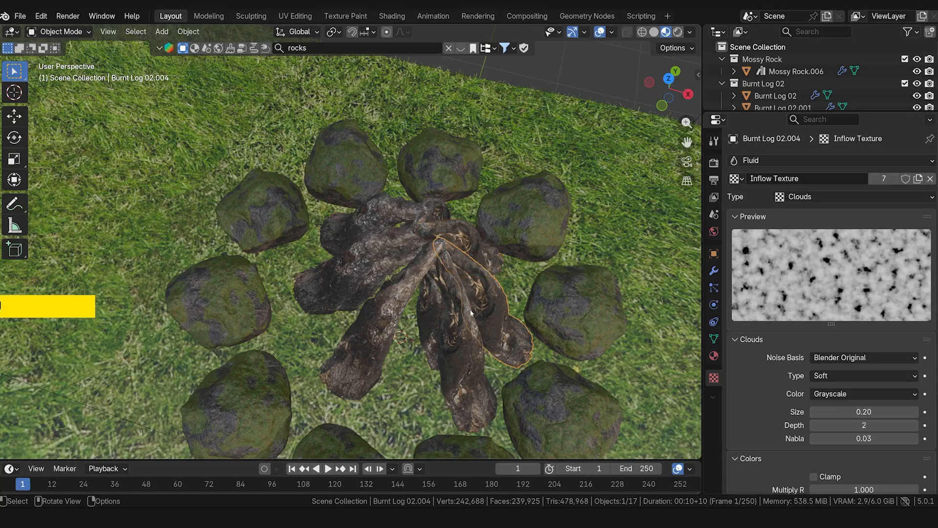
left_click(461, 319)
left_click(359, 278)
scroll(533, 281, "down", 2)
left_click(440, 333)
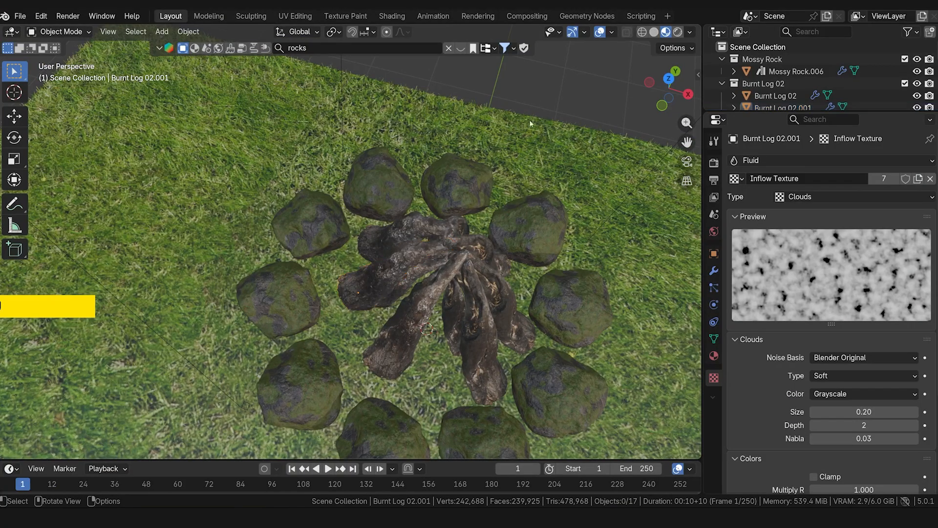
Select the six inner logs and add Fluid physics of type Effector to the active one, Burnt Log 02.012.
scroll(439, 330, "up", 4)
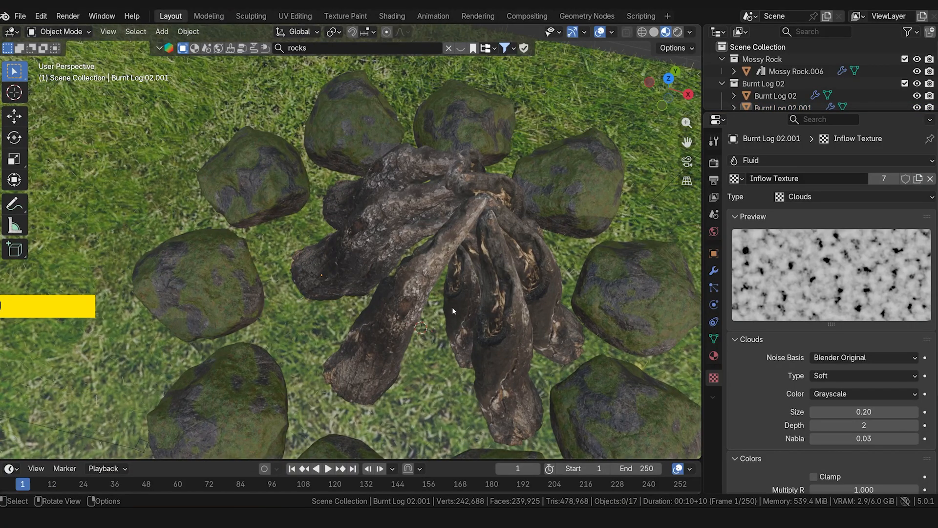
scroll(455, 299, "up", 3)
middle_click_drag(464, 290, 503, 294)
scroll(503, 289, "up", 2)
left_click(526, 255)
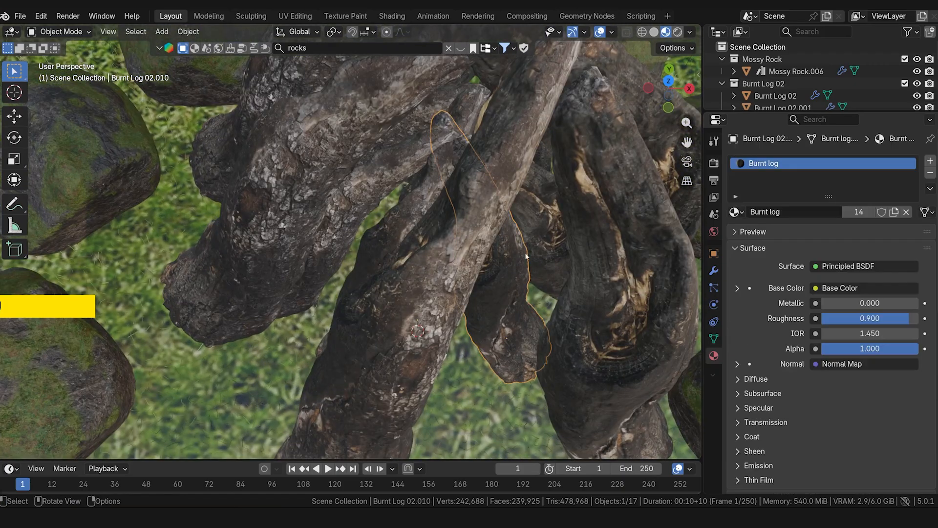
scroll(464, 238, "down", 6)
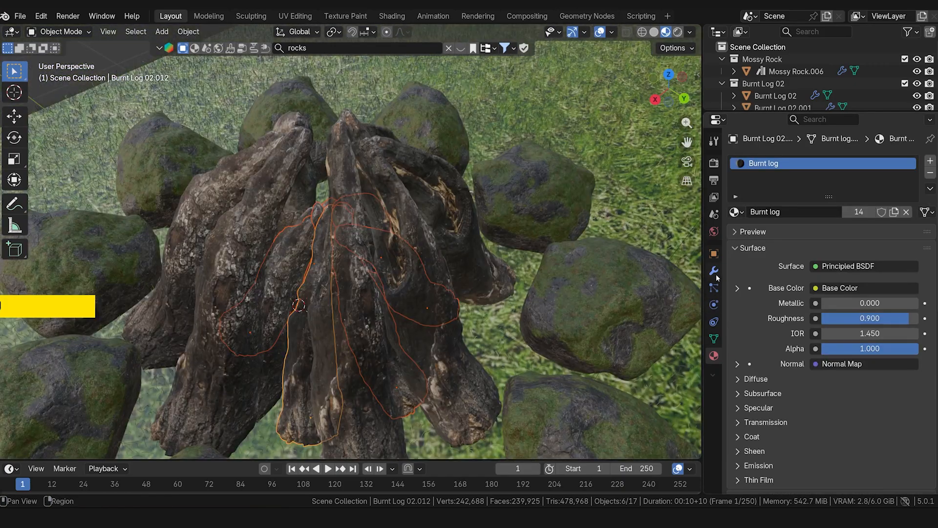
left_click(714, 304)
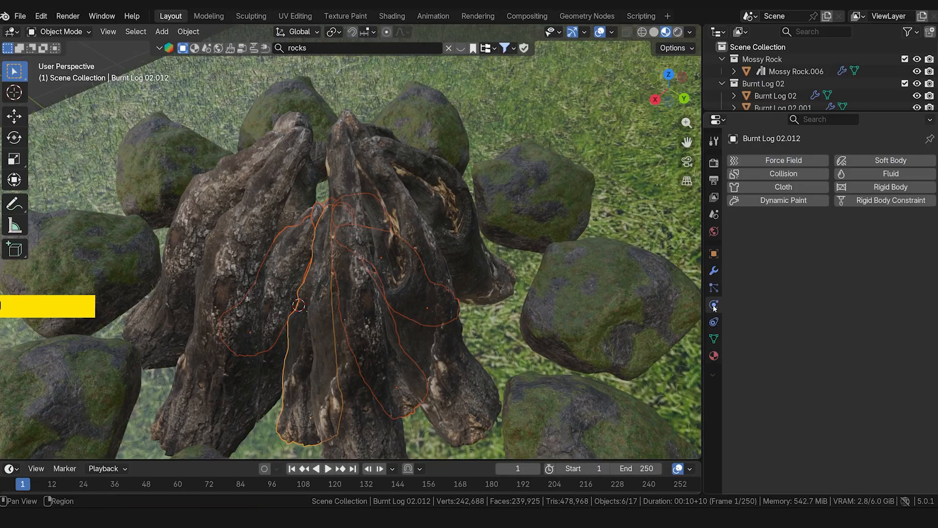
left_click(872, 179)
left_click(845, 237)
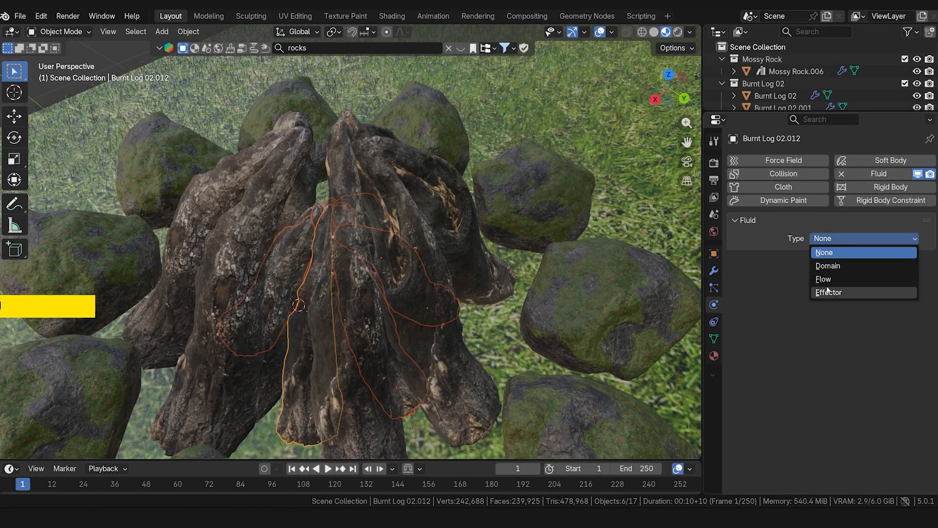
left_click(830, 291)
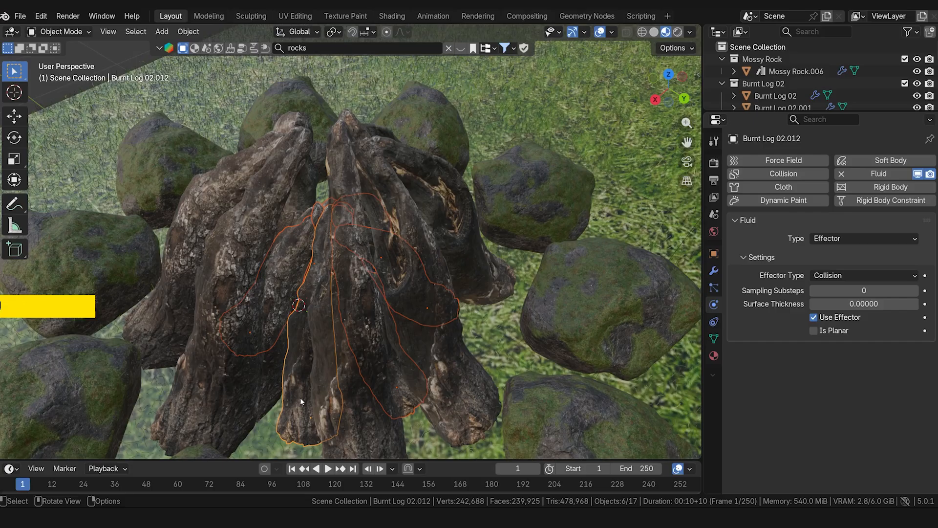
Copy the effector log's modifiers to the other selected inner logs and check the fluid settings on them.
key("ctrl+l")
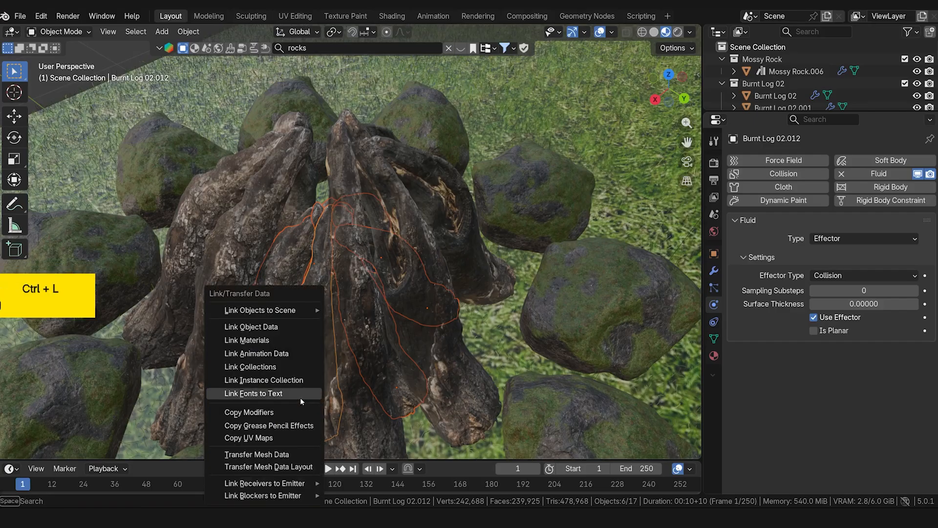
left_click(281, 412)
left_click(467, 370)
left_click(411, 402)
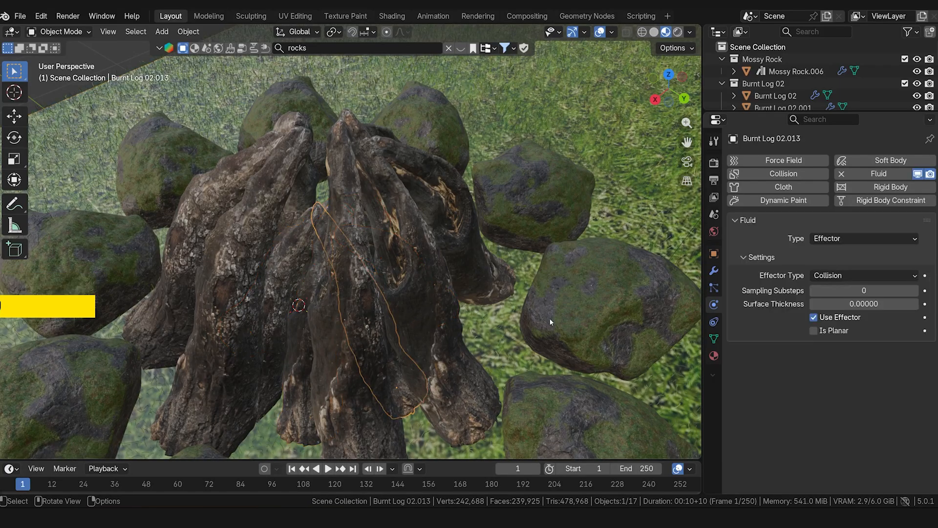
left_click(306, 390)
scroll(485, 224, "down", 5)
Select the fluid domain cube around the campfire and bake its gas simulation data.
left_click(486, 224)
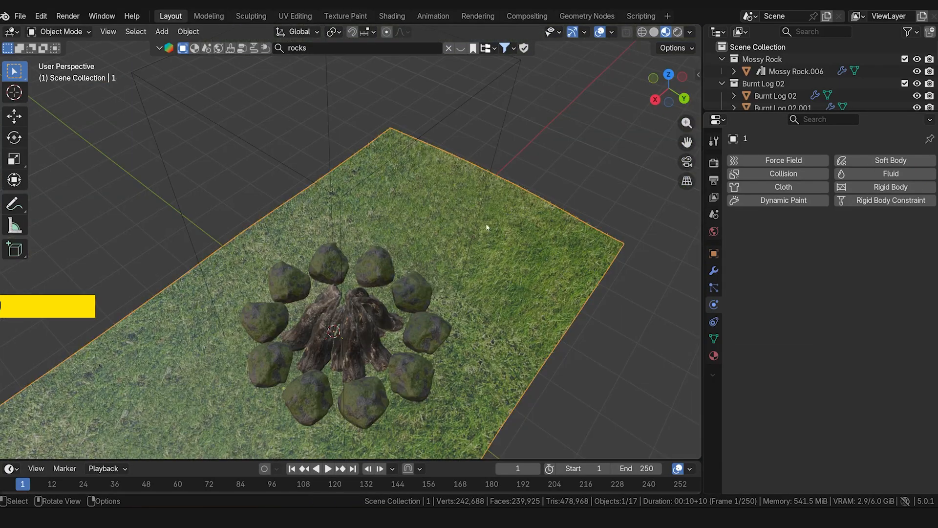
scroll(486, 224, "down", 2)
middle_click_drag(488, 268, 431, 233)
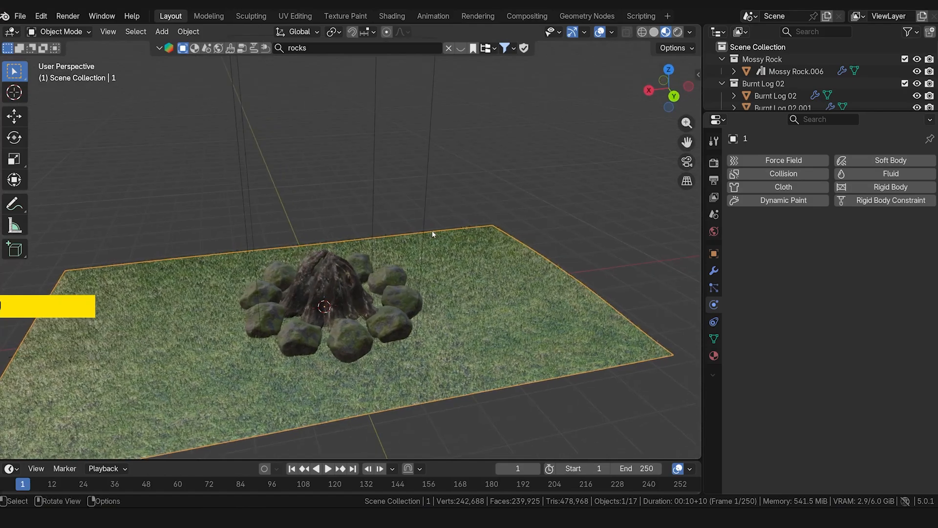
left_click(374, 184)
scroll(771, 375, "down", 3)
left_click(771, 391)
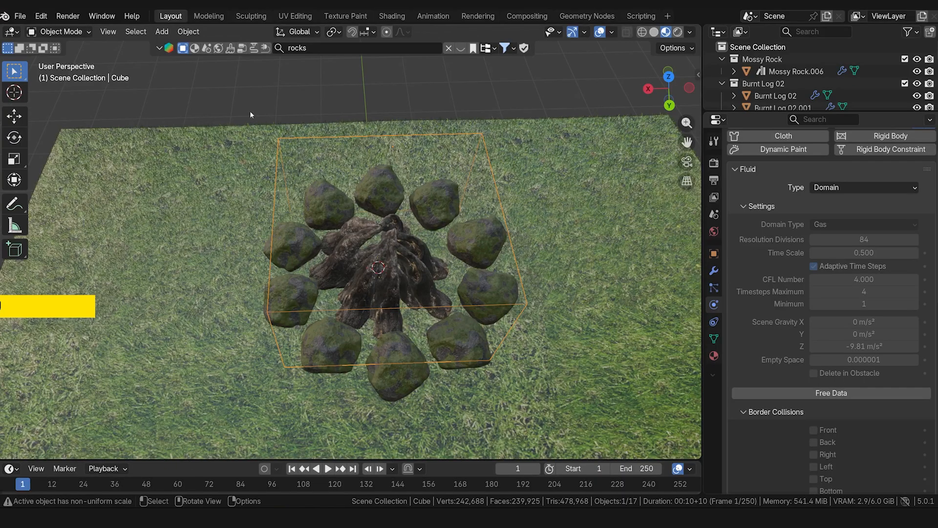
Open the domain cube's material in the Shading workspace and delete its Principled BSDF node.
left_click(392, 15)
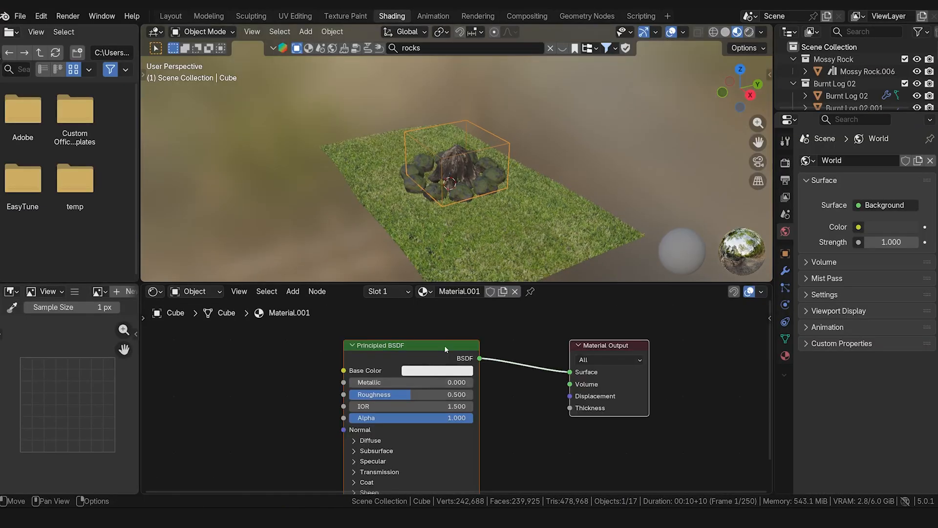
left_click_drag(444, 345, 468, 307)
scroll(511, 376, "down", 1)
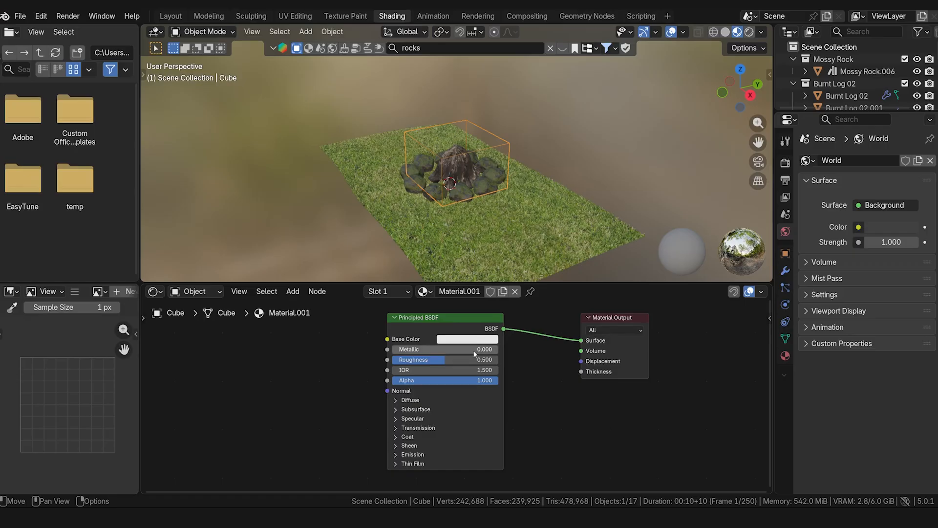
left_click(418, 327)
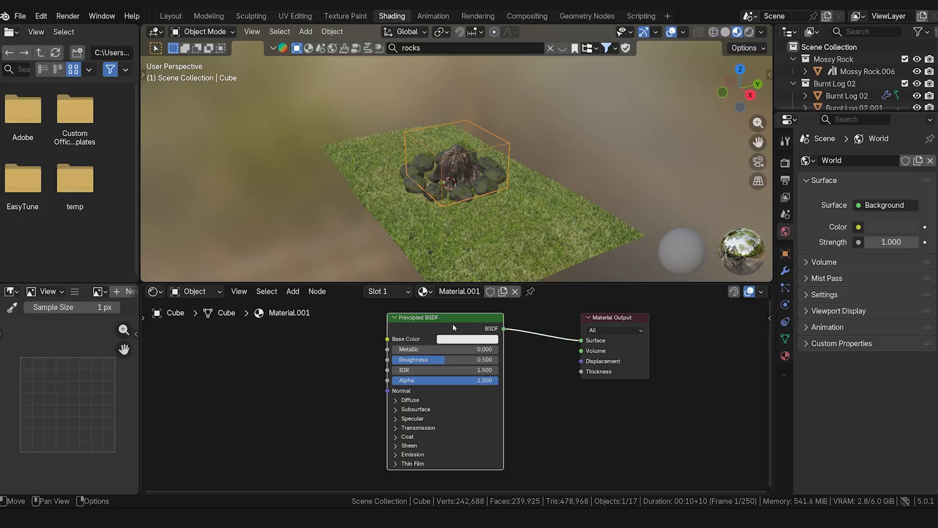
key("x")
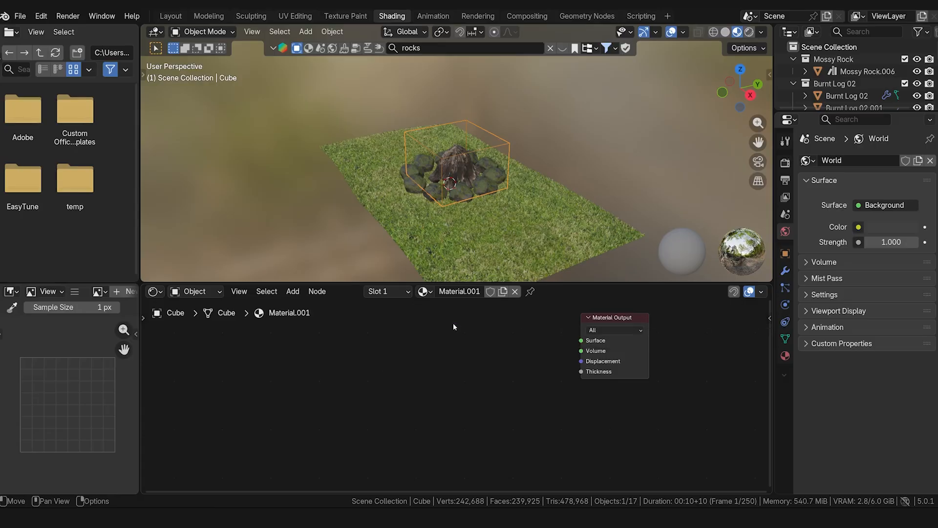
key("shift+a")
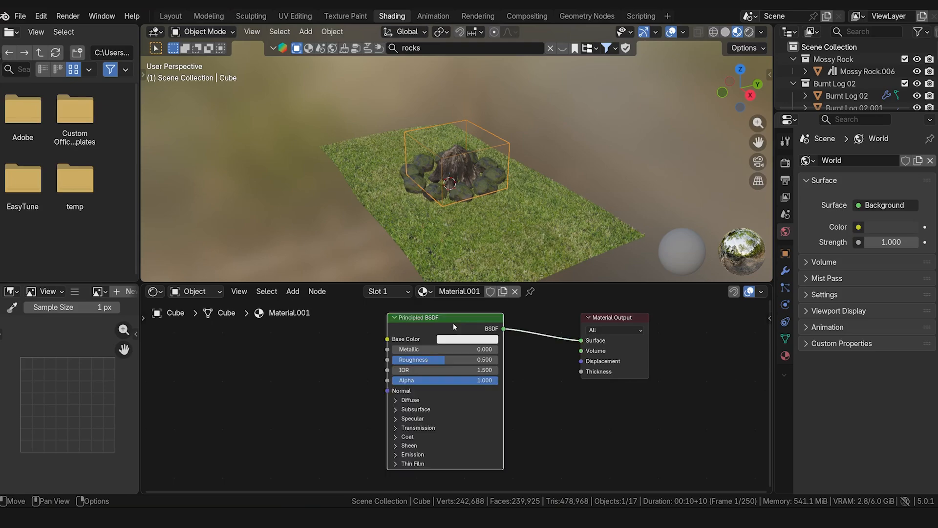
key("x")
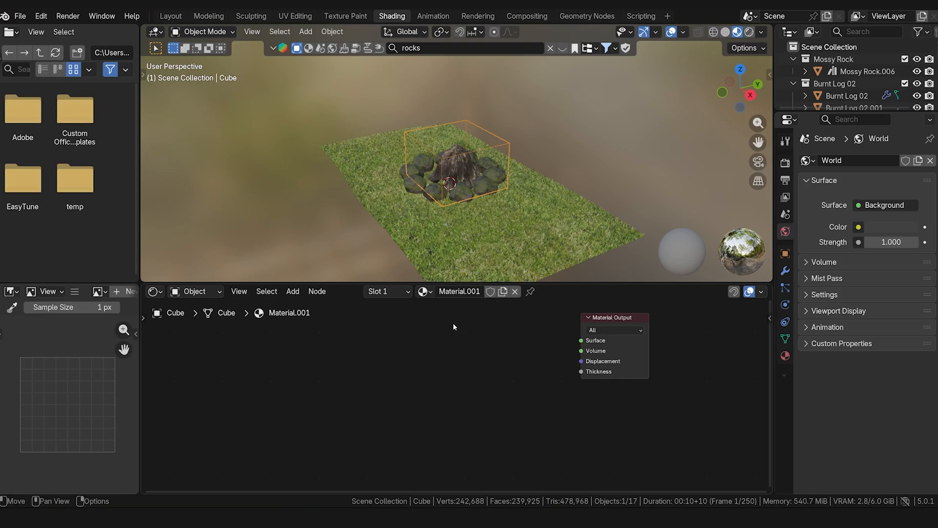
Add a Principled Volume node and connect its Volume output to the Material Output's Volume input.
key("shift+a")
type("volume")
left_click(517, 374)
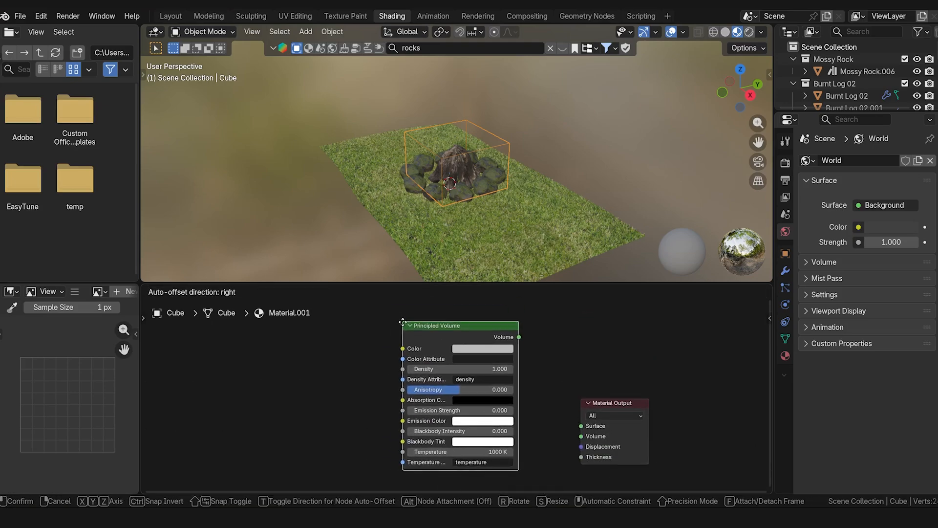
left_click(552, 401)
left_click_drag(600, 409, 601, 360)
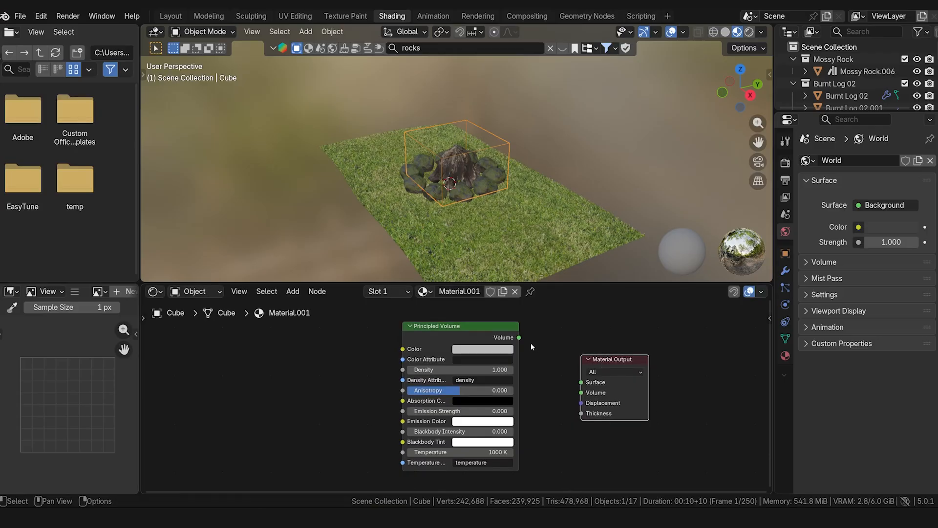
left_click_drag(520, 338, 581, 393)
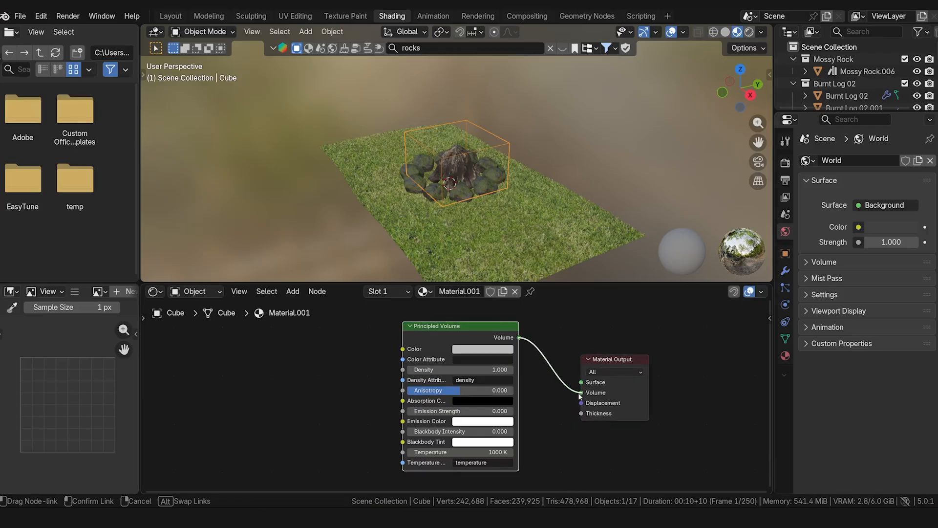
left_click(558, 391)
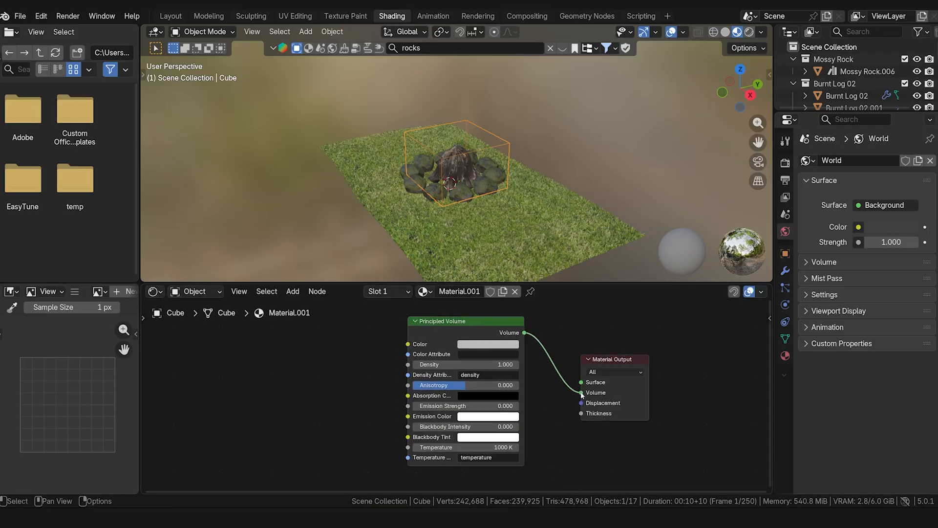
left_click(585, 397)
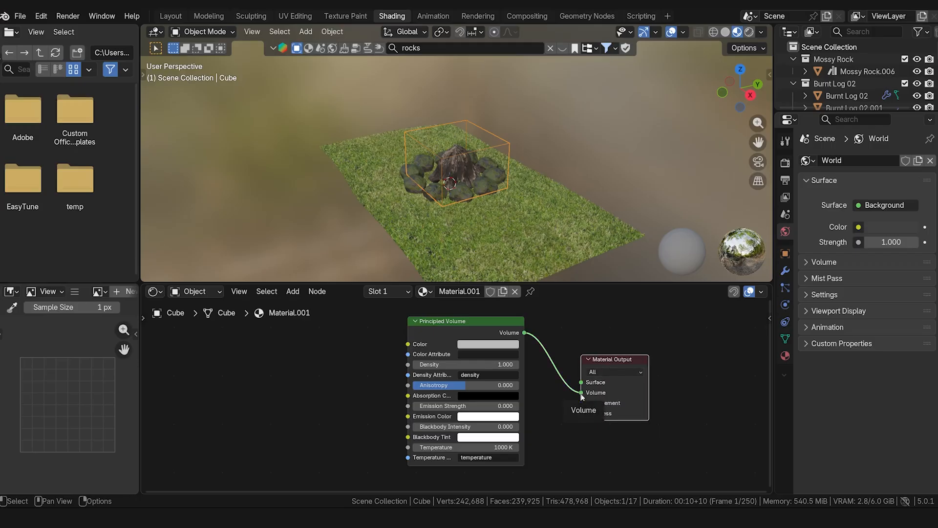
Set the Principled Volume's density to 5.
left_click(429, 362)
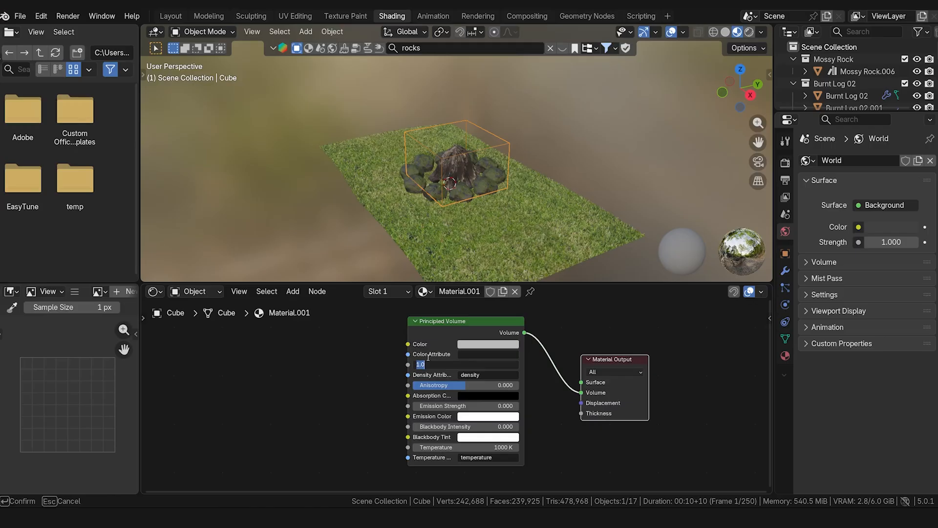
type("5")
key("Return")
Add an Attribute node and place it well ahead of the Principled Volume node.
key("shift+a")
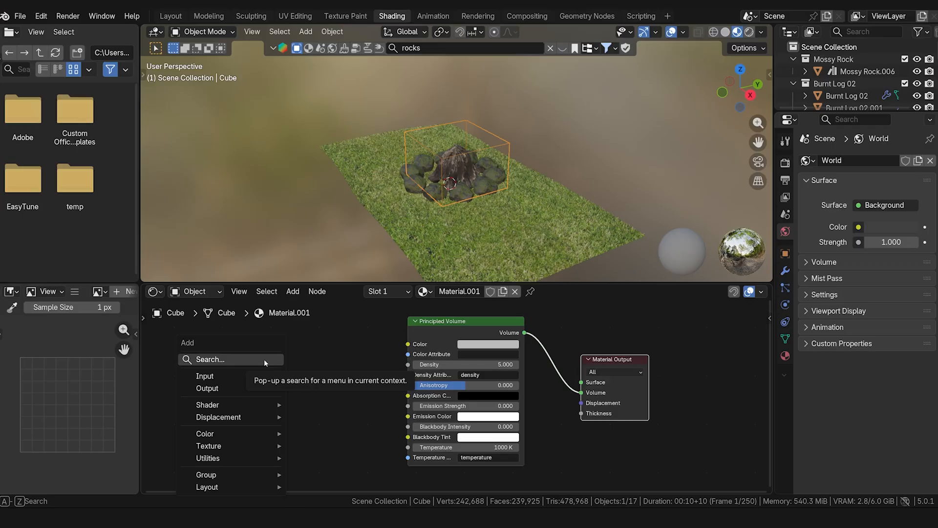
left_click(264, 359)
type("attribute")
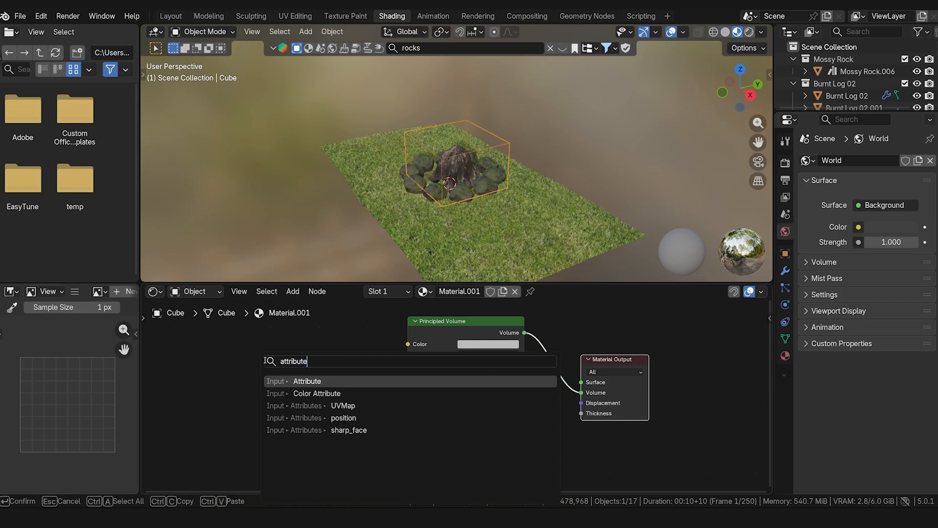
left_click(321, 382)
left_click(256, 373)
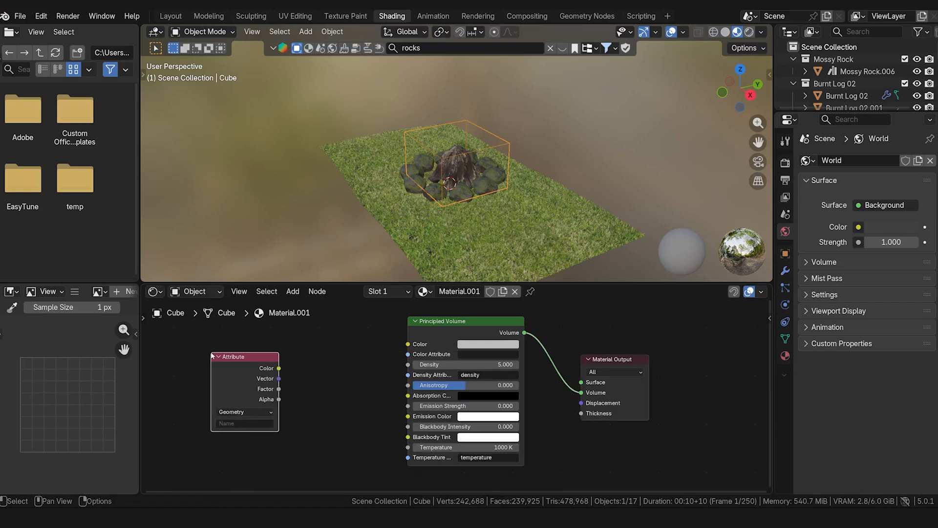
left_click_drag(262, 356, 234, 342)
Add a Color Ramp between the Attribute and Principled Volume nodes, with the Attribute's Factor feeding the ramp's Factor.
key("shift+a")
type("c")
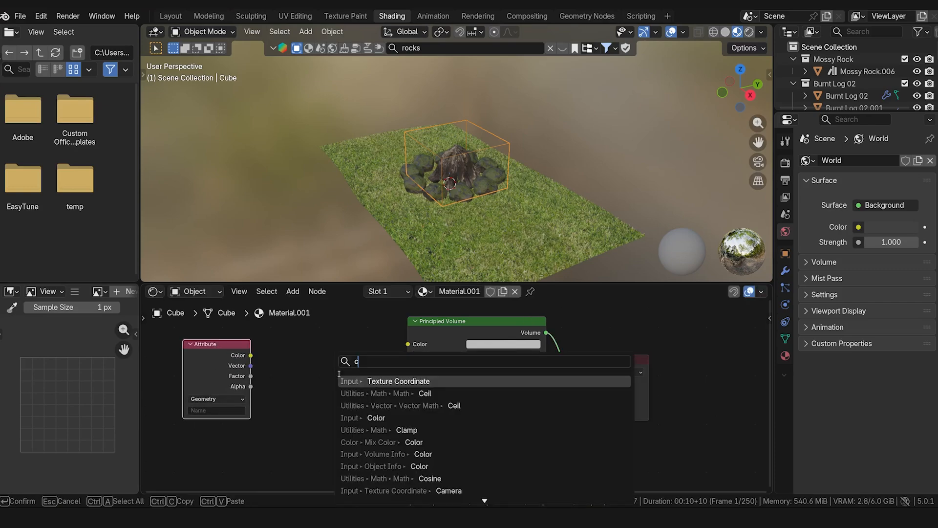
type("olor")
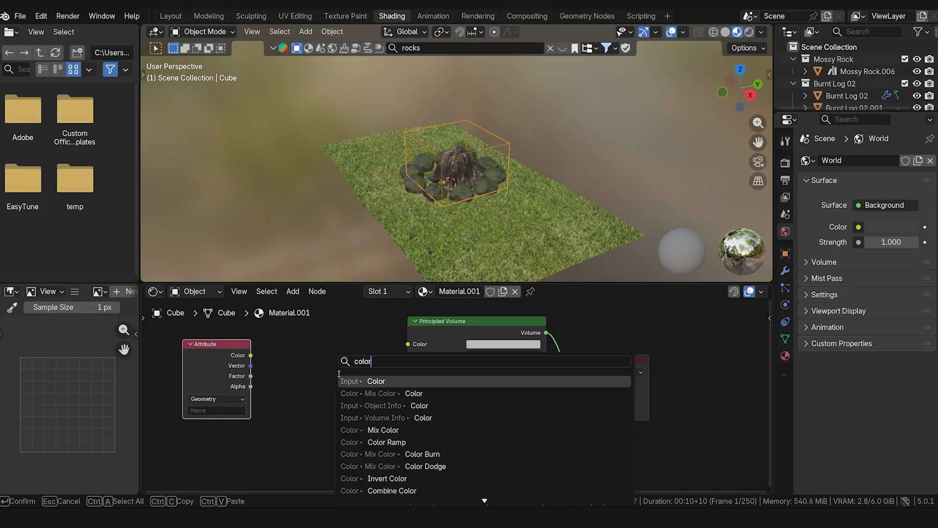
key("Down")
key("Down")
key("Down")
key("Down")
key("Down")
key("Return")
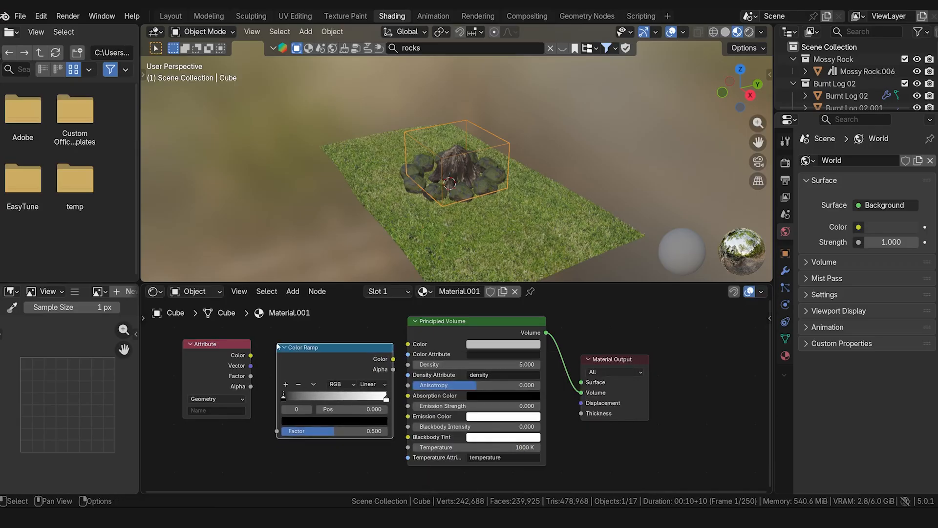
left_click(298, 341)
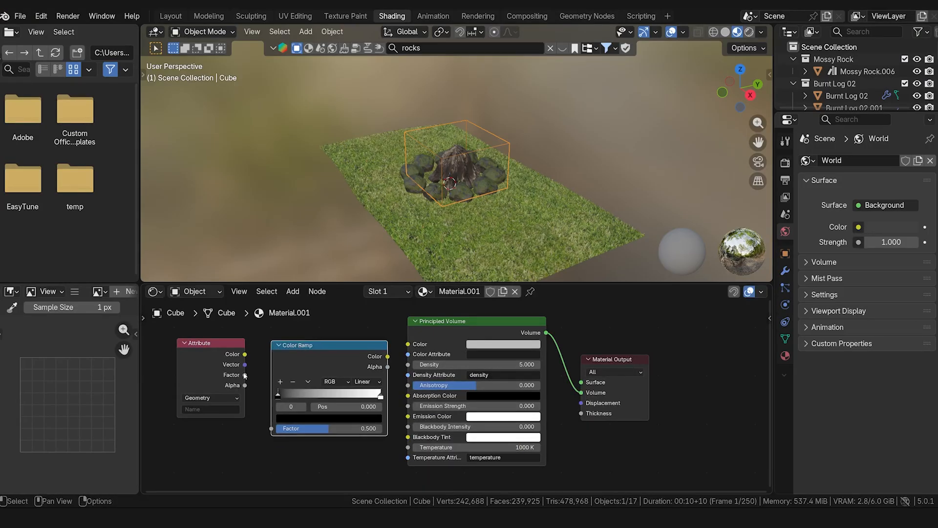
left_click_drag(245, 375, 271, 428)
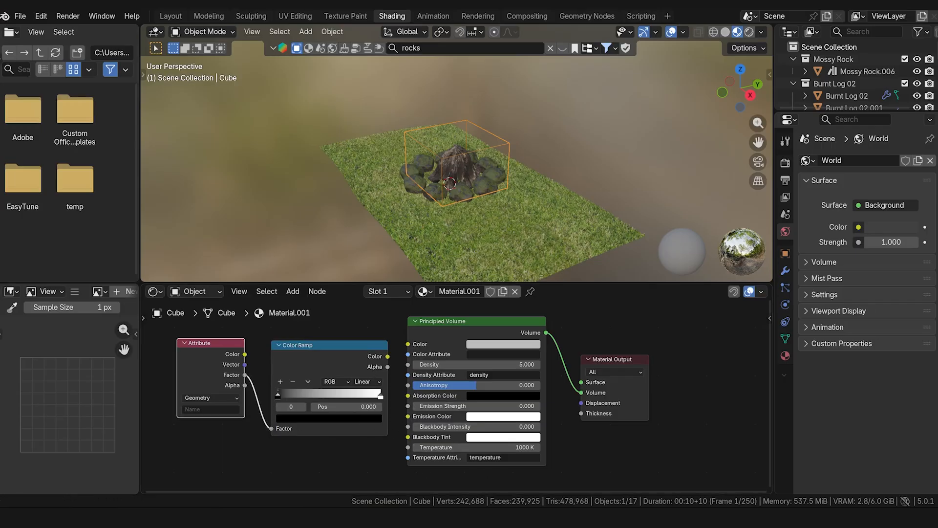
left_click_drag(374, 375, 368, 370)
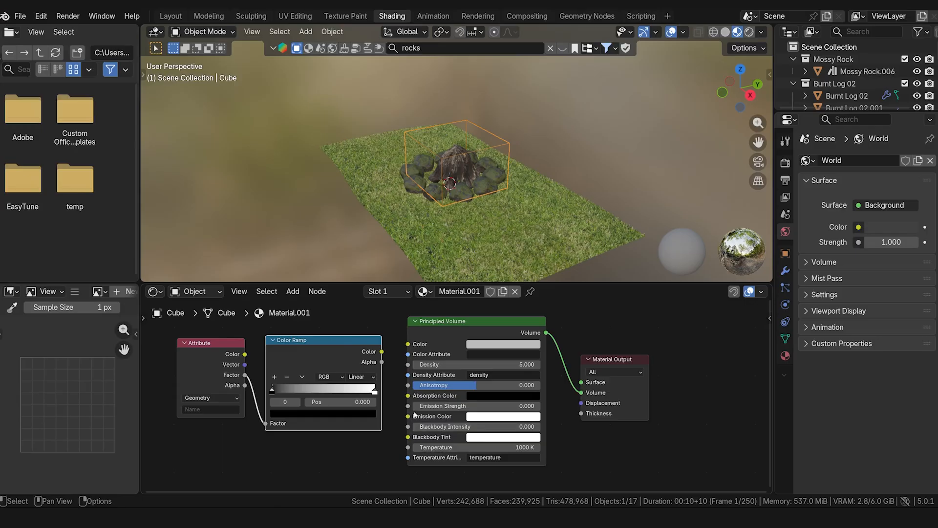
Connect the Color Ramp's Color to Emission Strength and insert a Math node set to Multiply on that link.
left_click_drag(381, 351, 409, 406)
key("shift+a")
type("math")
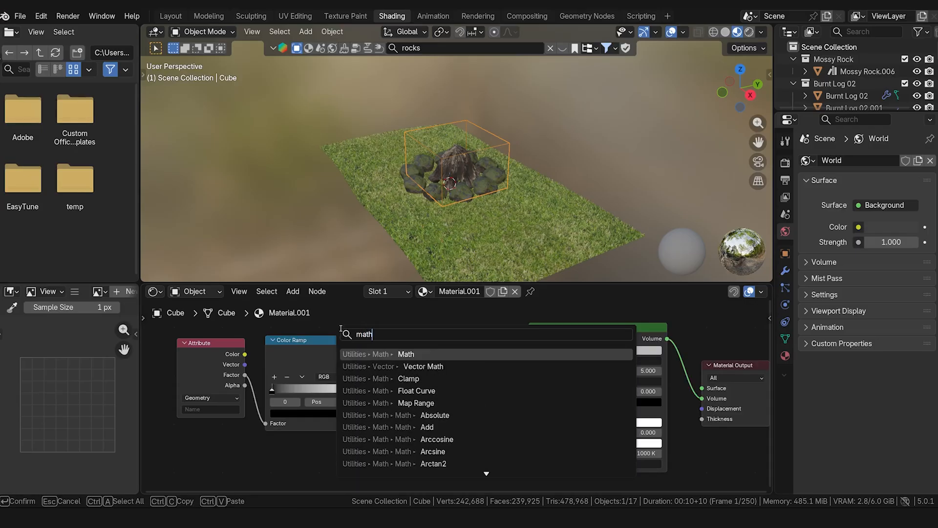
left_click(439, 355)
left_click(424, 343)
left_click(453, 367)
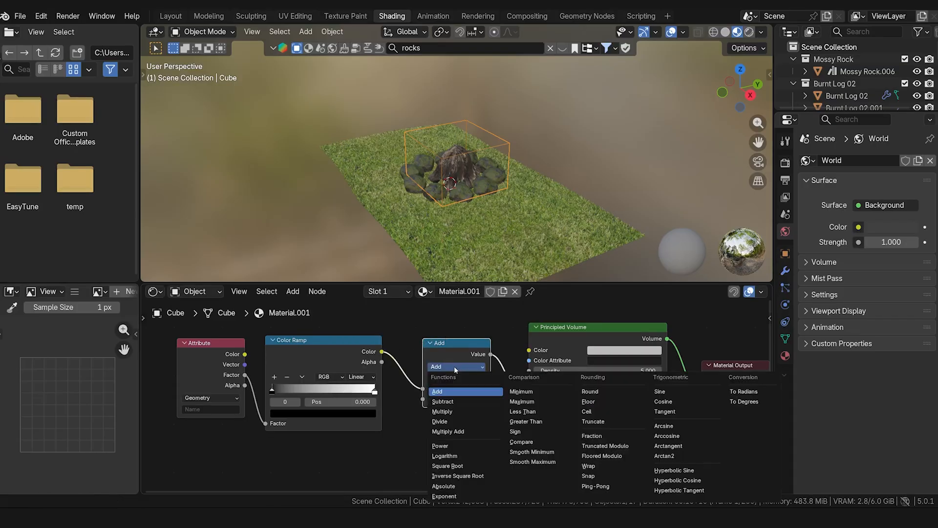
left_click(443, 412)
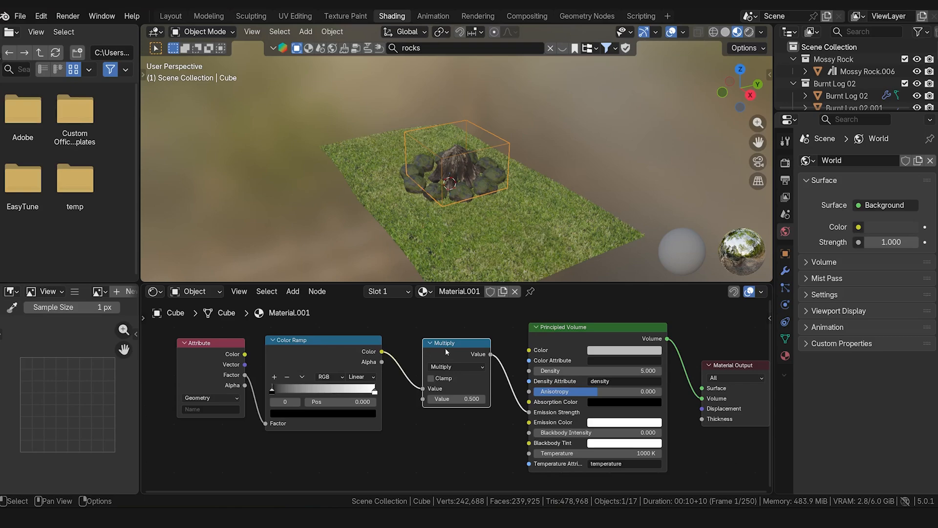
left_click_drag(448, 341, 442, 337)
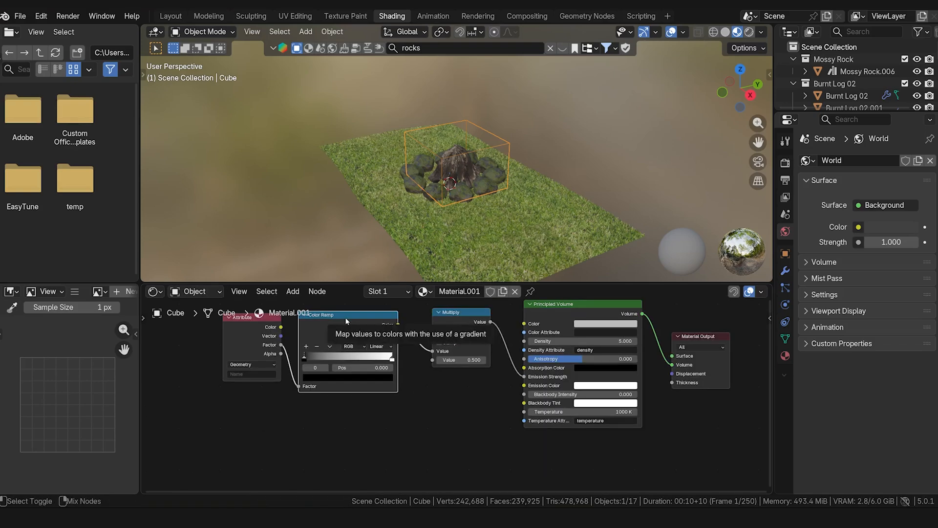
Duplicate the Color Ramp below the original with its Attribute Factor link kept, and connect the copy's Color to Emission Color.
left_click_drag(346, 319, 349, 403)
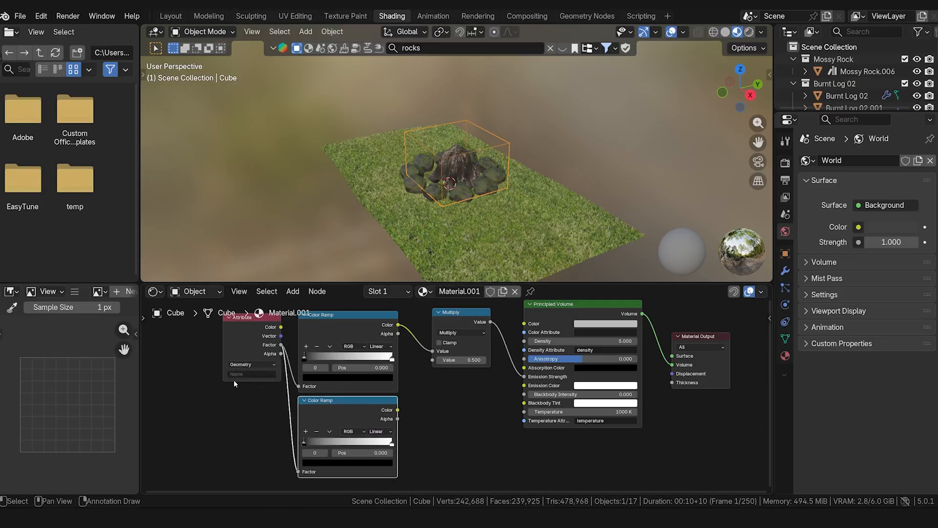
left_click_drag(240, 336, 219, 355)
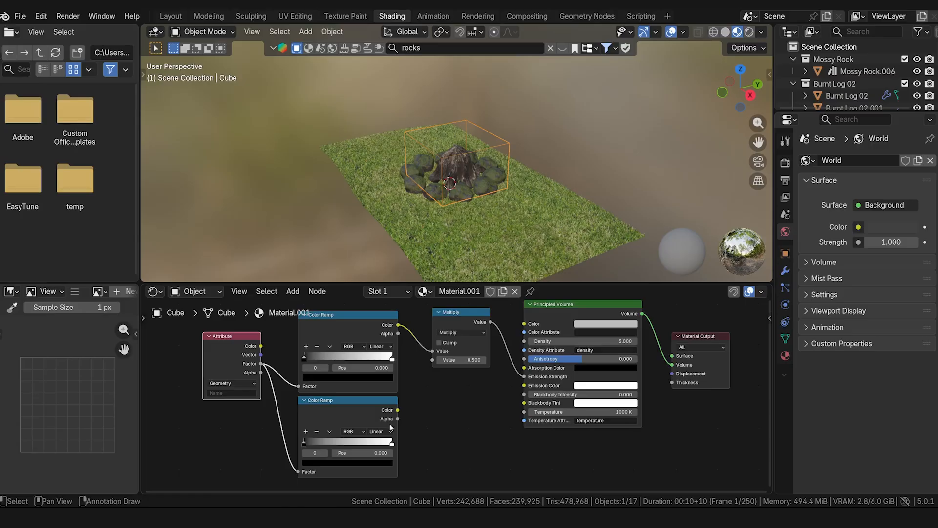
left_click(356, 408)
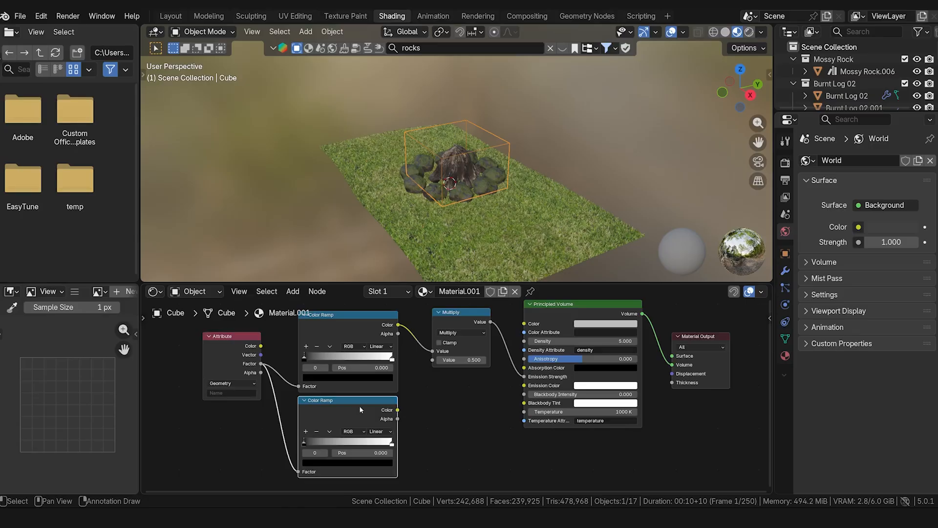
left_click_drag(398, 412, 524, 386)
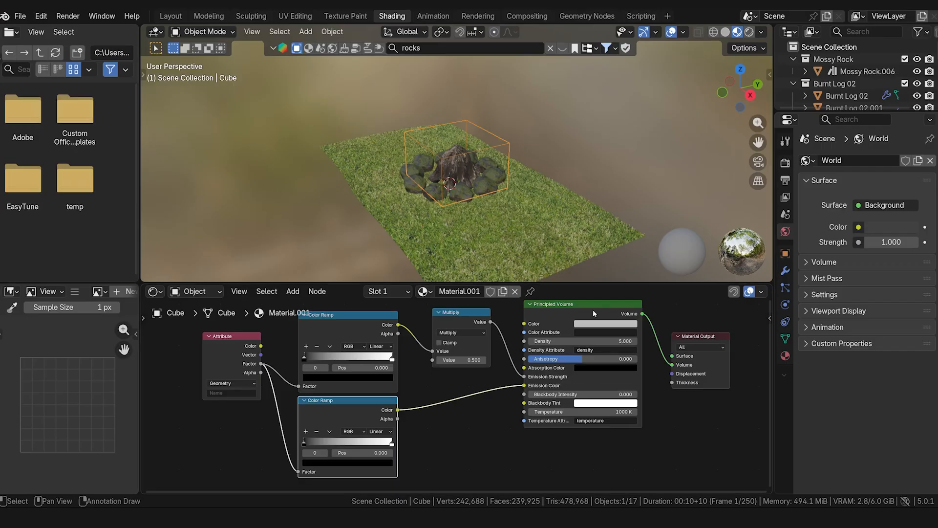
Move the upper Color Ramp's black stop to 0.875, shift the light stop close to it and darken that stop to grey.
left_click_drag(304, 358, 380, 356)
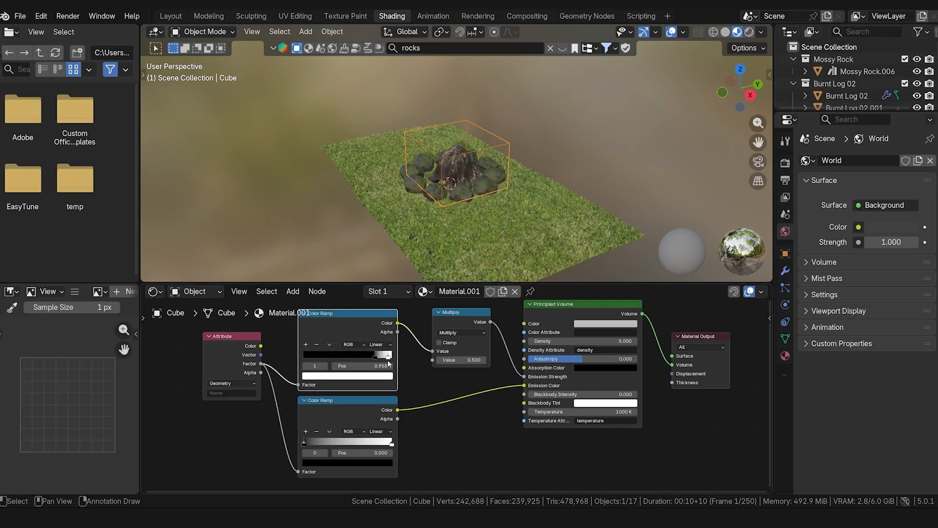
scroll(444, 180, "up", 4)
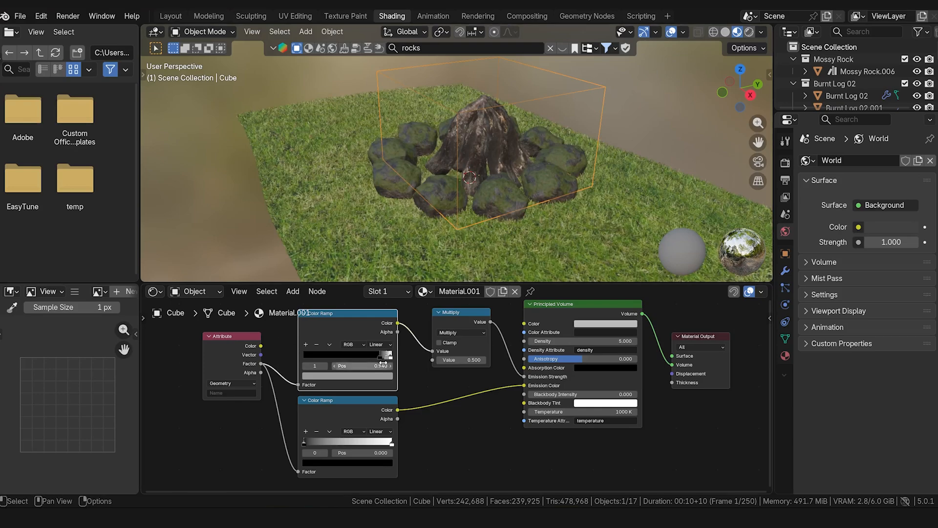
left_click(347, 376)
left_click_drag(389, 354, 390, 360)
left_click(387, 357)
left_click_drag(378, 282, 378, 236)
left_click(359, 376)
left_click(349, 357)
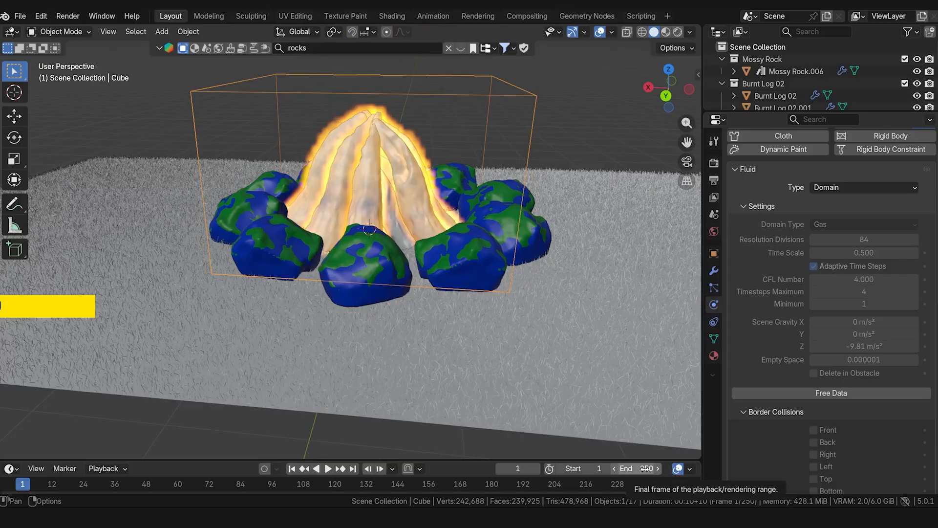
Return to the Shading workspace and switch its 3D viewport to Solid shading to view the fire.
left_click(397, 17)
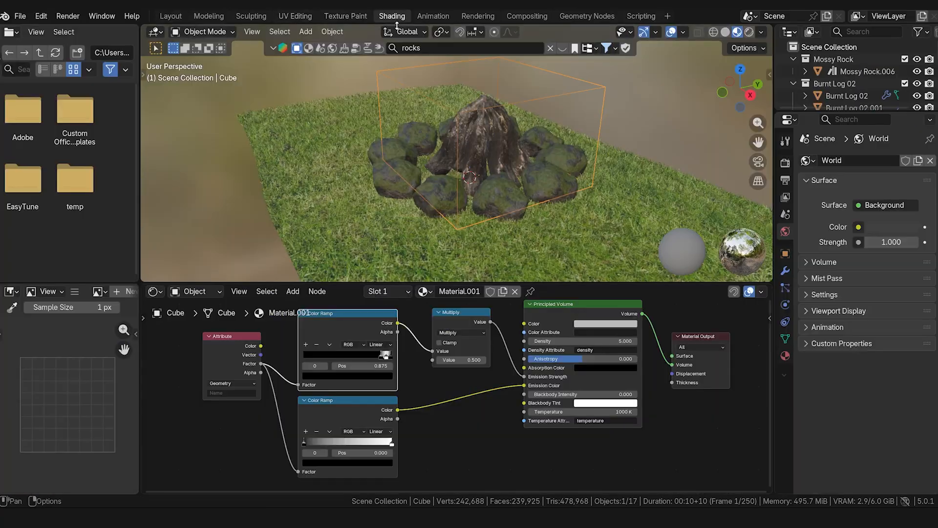
left_click(725, 32)
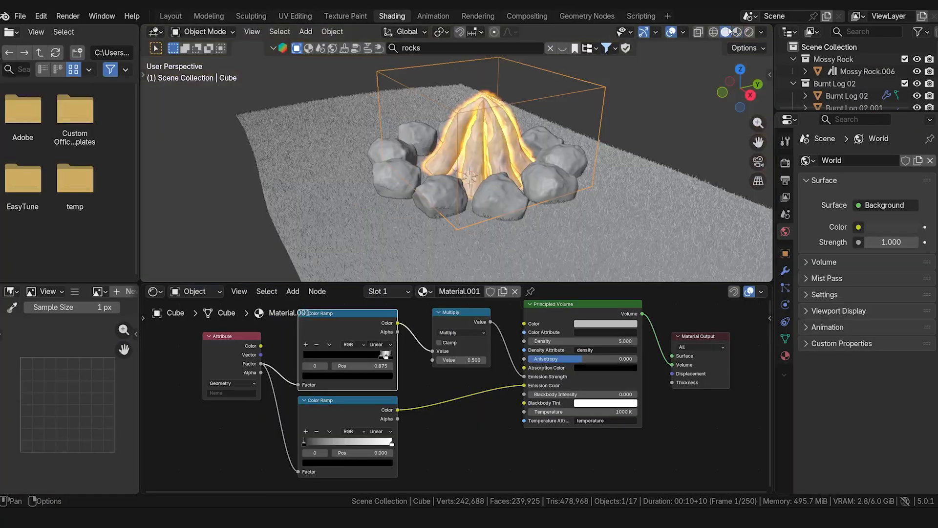
scroll(541, 103, "up", 3)
scroll(464, 150, "down", 3)
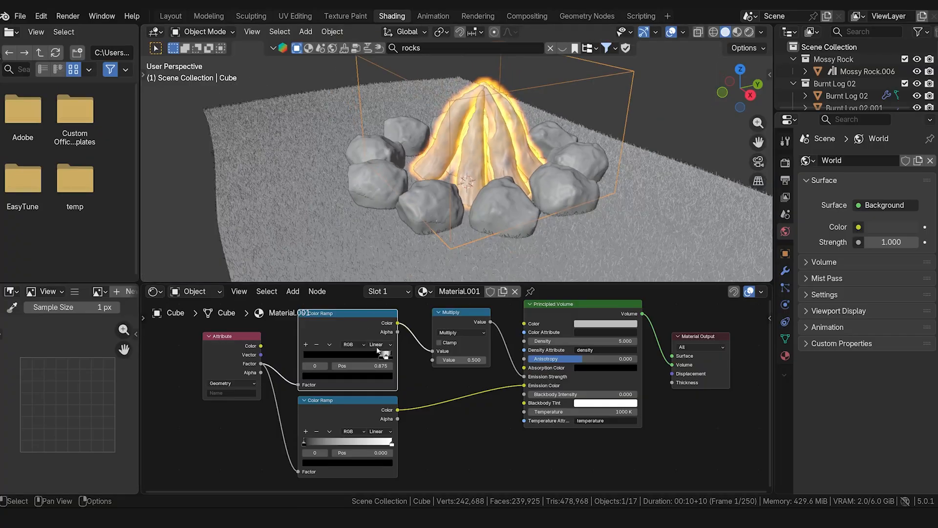
Insert a stop in the upper Color Ramp and shape a narrow white band between dark stops, with the black stop at 0.812.
mouse_move(379, 356)
left_mouse_down()
mouse_move(360, 354)
mouse_move(379, 329)
mouse_move(365, 352)
mouse_move(347, 353)
mouse_move(400, 354)
mouse_move(365, 356)
mouse_move(386, 358)
left_mouse_up()
left_click(379, 354, "ctrl")
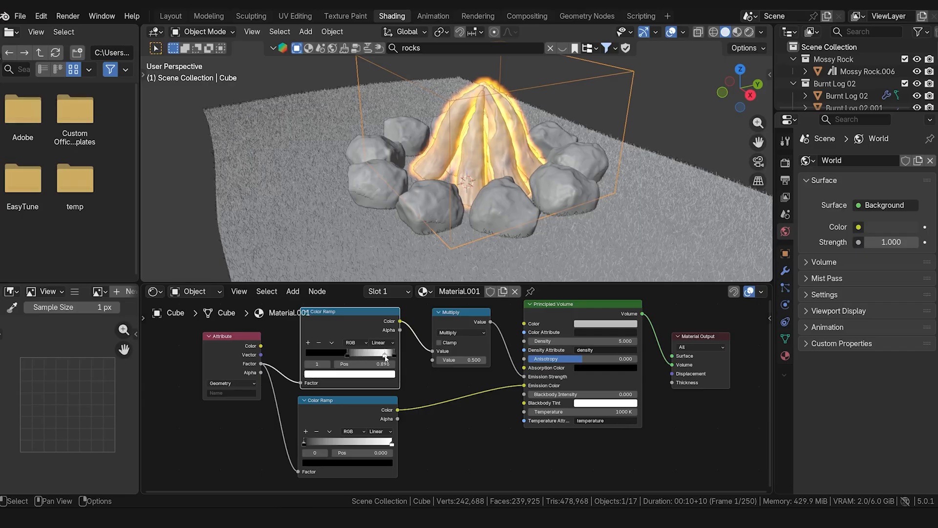
left_click(348, 355)
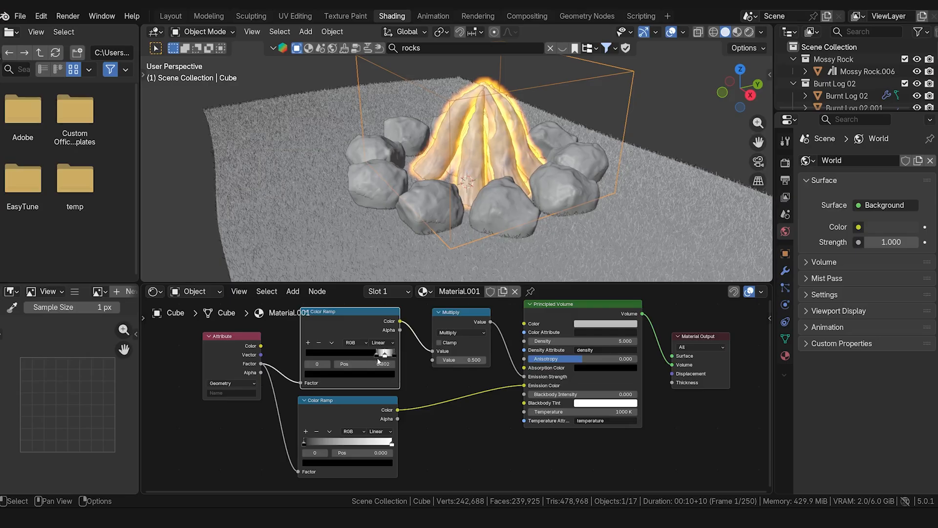
left_click_drag(378, 361, 380, 357)
left_click_drag(359, 311, 361, 307)
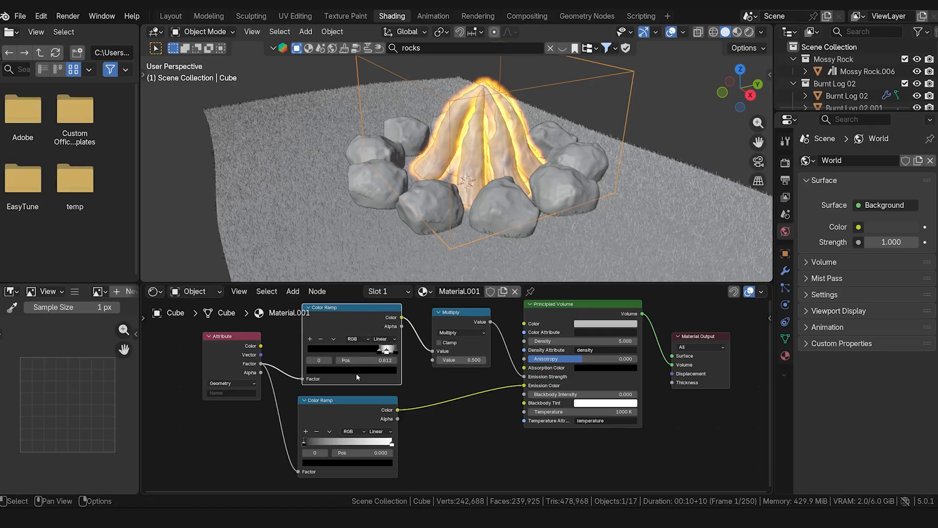
Nudge the lower Color Ramp node aside and recolour its white end stop to orange (#D55F32).
left_click_drag(357, 400, 362, 397)
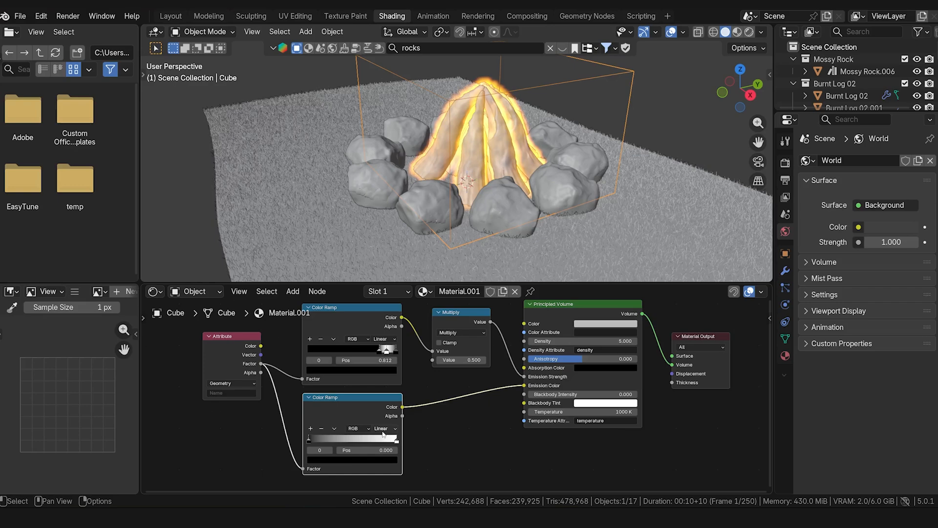
left_click(397, 441)
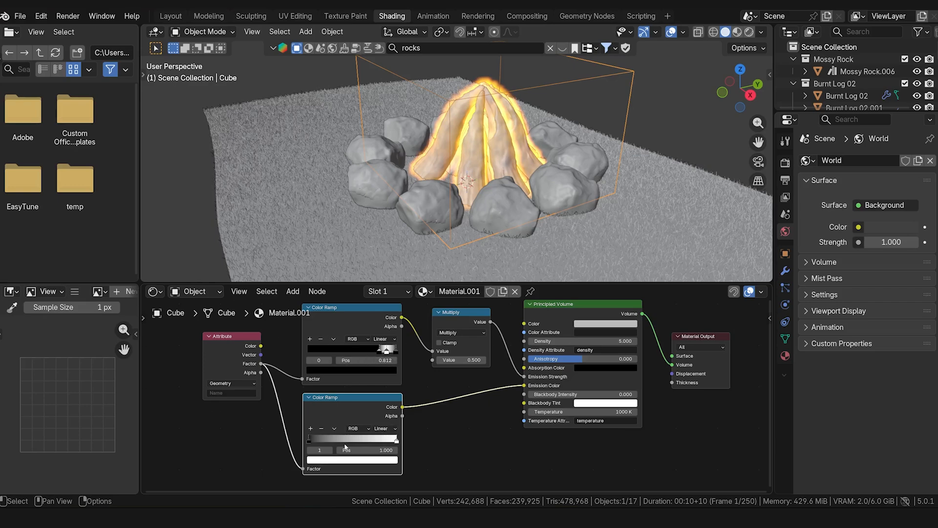
left_click_drag(399, 442, 404, 440)
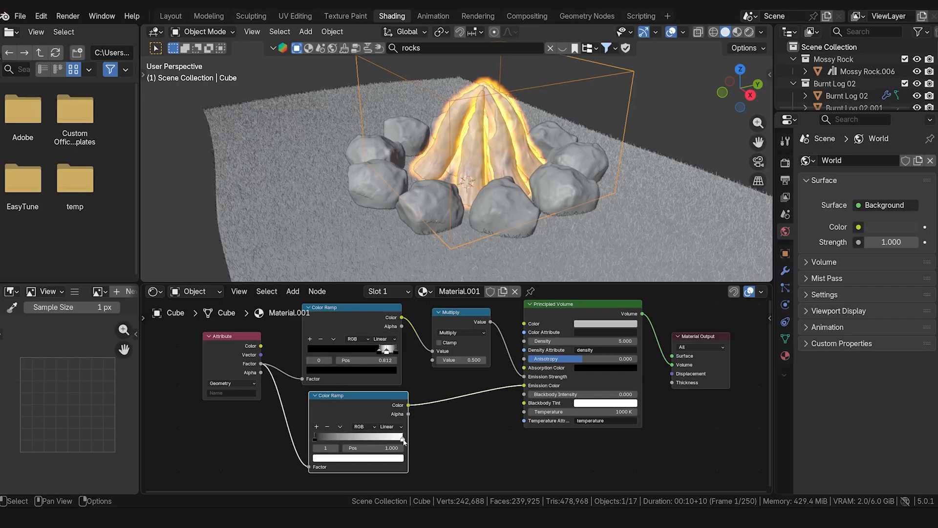
left_click(396, 457)
left_click_drag(353, 376, 342, 381)
left_click_drag(388, 330, 389, 328)
left_click_drag(344, 379, 342, 374)
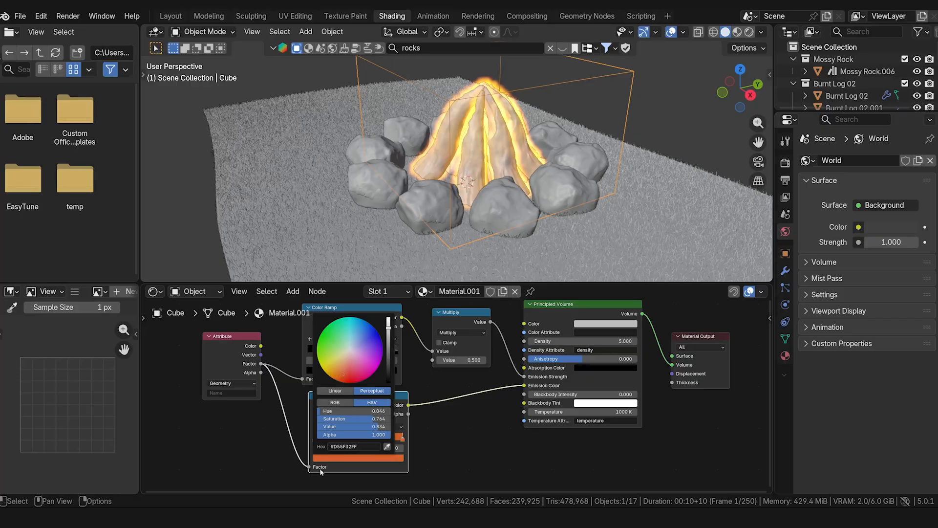
Recolour the lower Color Ramp's black stop to red (#E41C27) and move it to about 0.170.
left_click(313, 436)
left_click(327, 459)
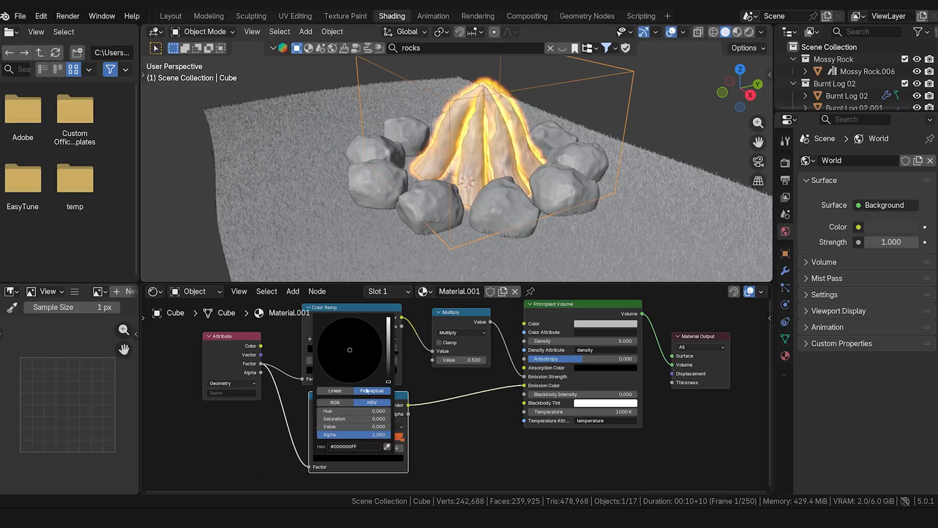
left_click_drag(388, 359, 389, 323)
left_click_drag(349, 375, 352, 378)
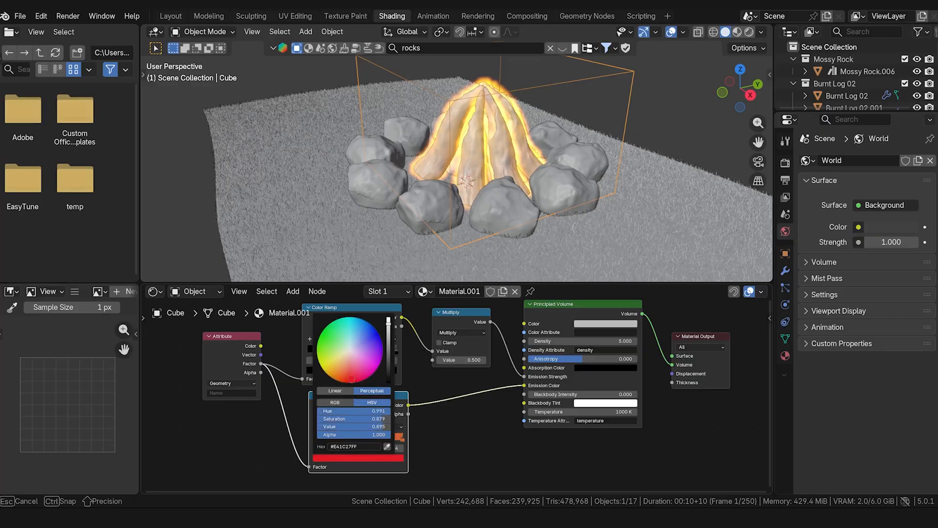
left_click_drag(322, 437, 329, 438)
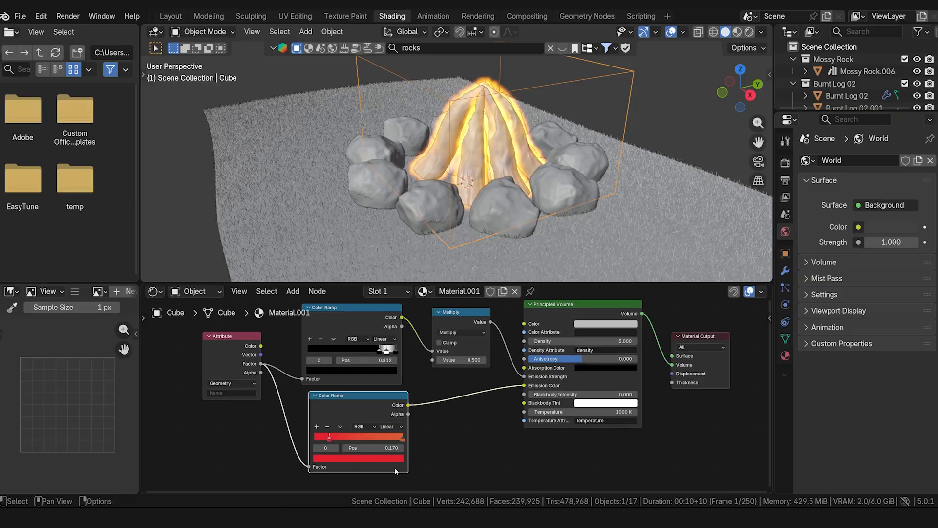
Readjust the hue of the orange end stop on the lower Color Ramp.
left_click(401, 438)
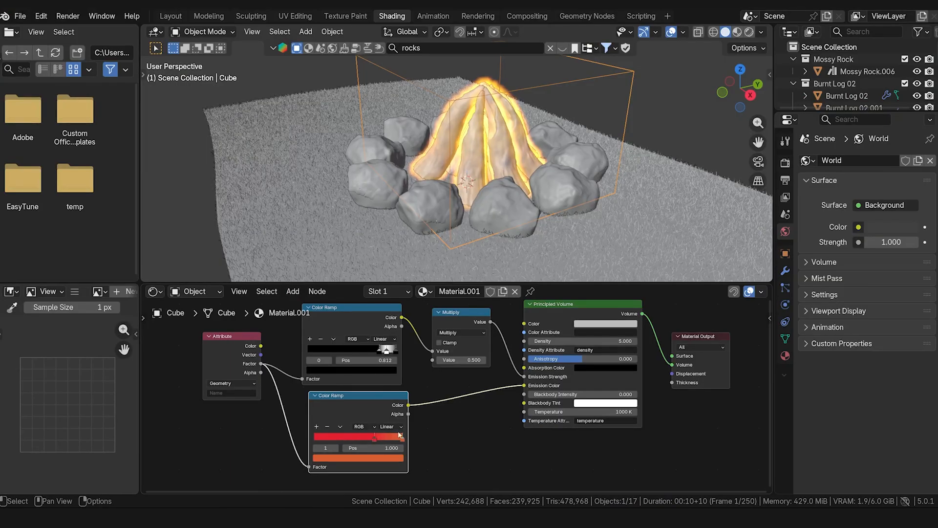
left_click(358, 458)
left_click_drag(349, 376, 345, 371)
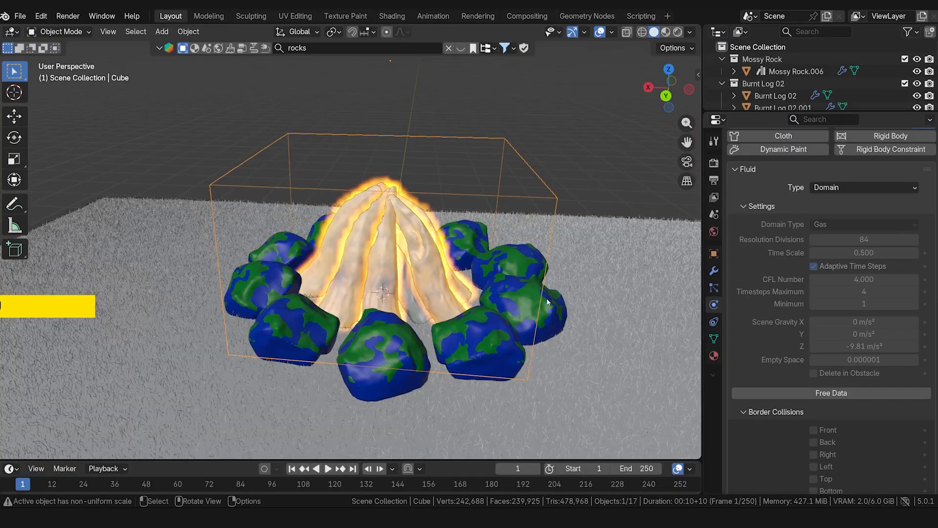
Play the fire simulation in the Layout workspace, stop it and return to frame 1.
left_click(328, 468)
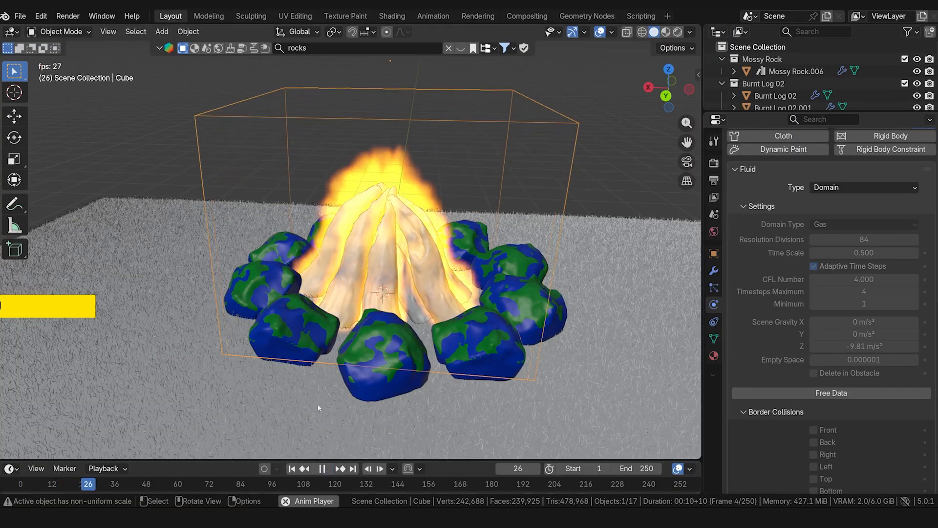
left_click(320, 468)
left_click(291, 468)
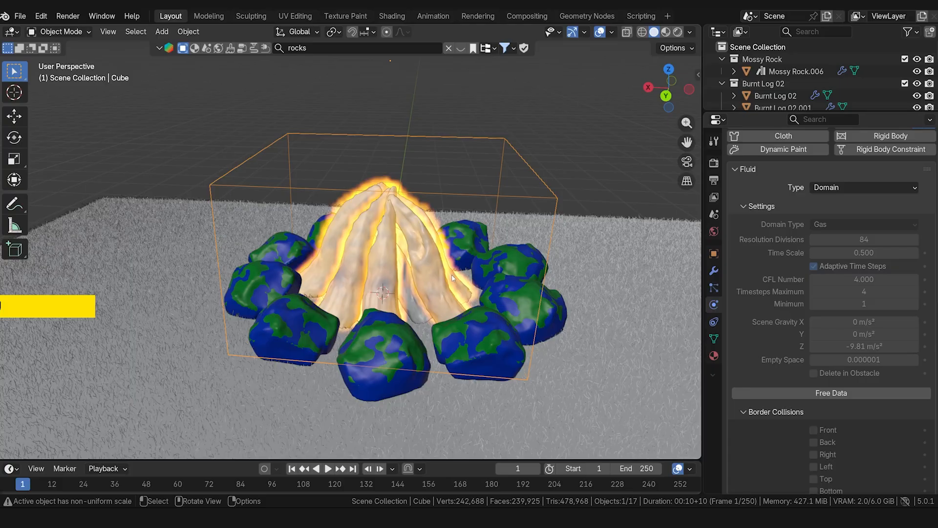
Deselect the fire domain and add a mesh circle at the centre of the campfire.
scroll(449, 294, "down", 3)
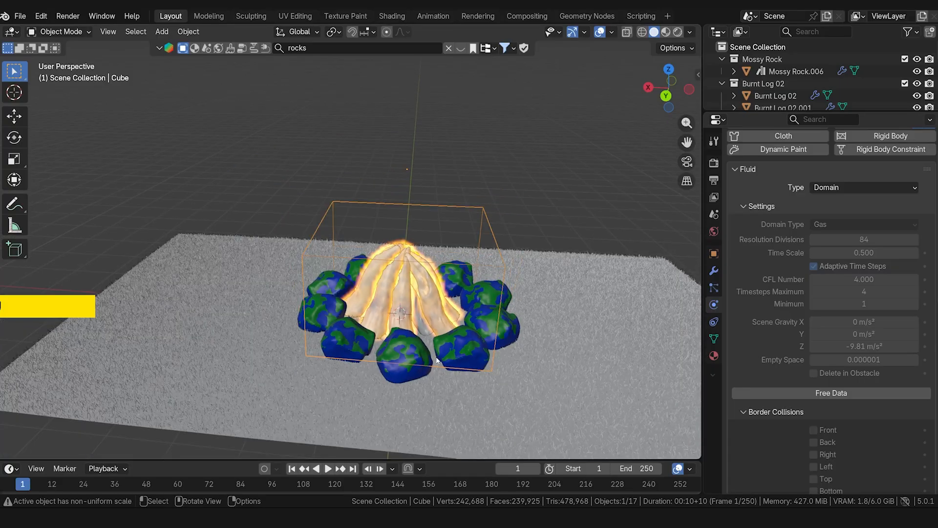
middle_click_drag(450, 399, 458, 383)
scroll(418, 289, "up", 3)
scroll(418, 288, "down", 2)
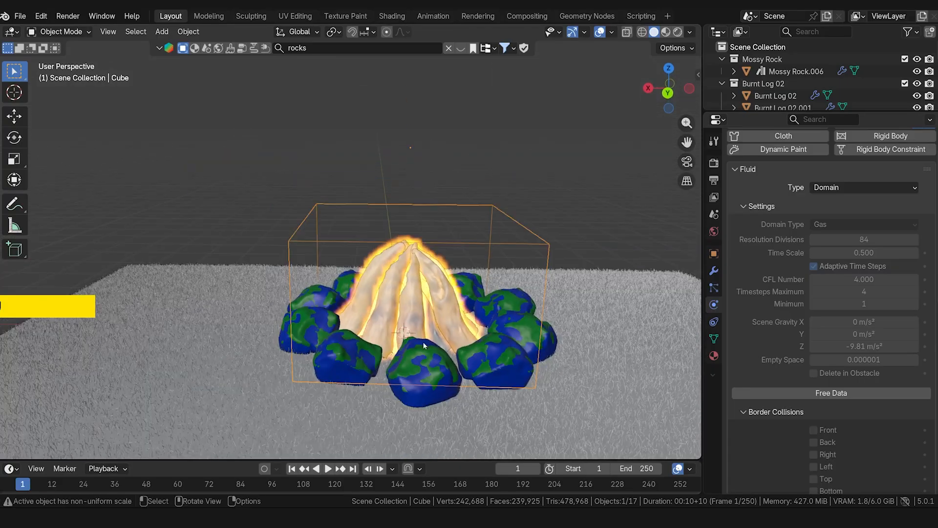
left_click(501, 233)
key("shift+a")
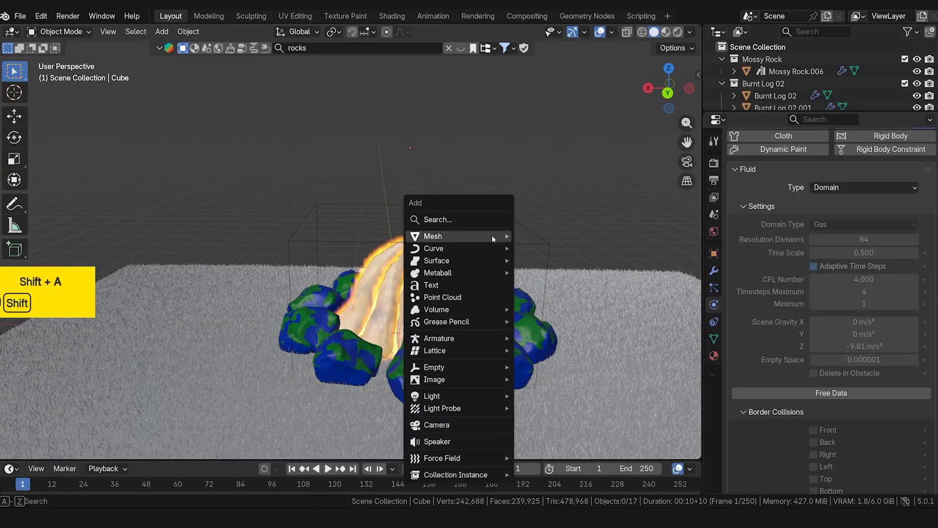
mouse_move(509, 247)
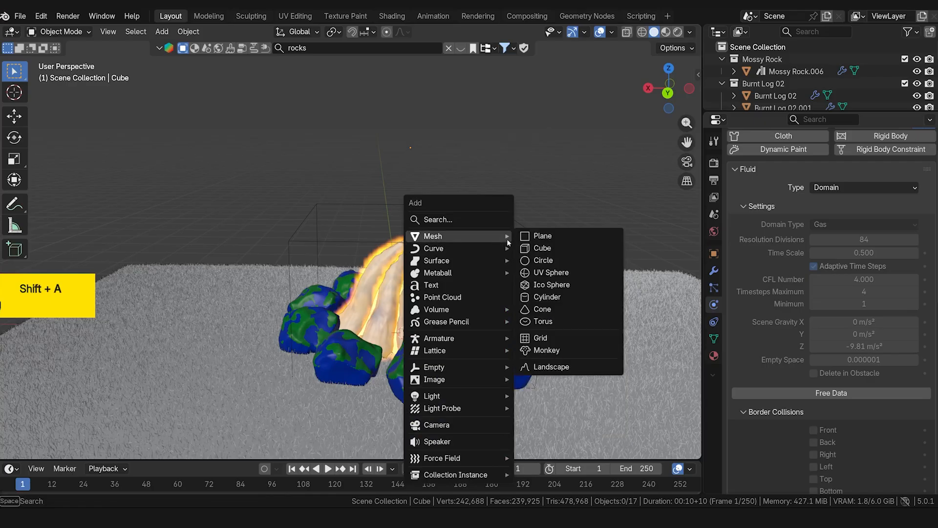
left_click(541, 260)
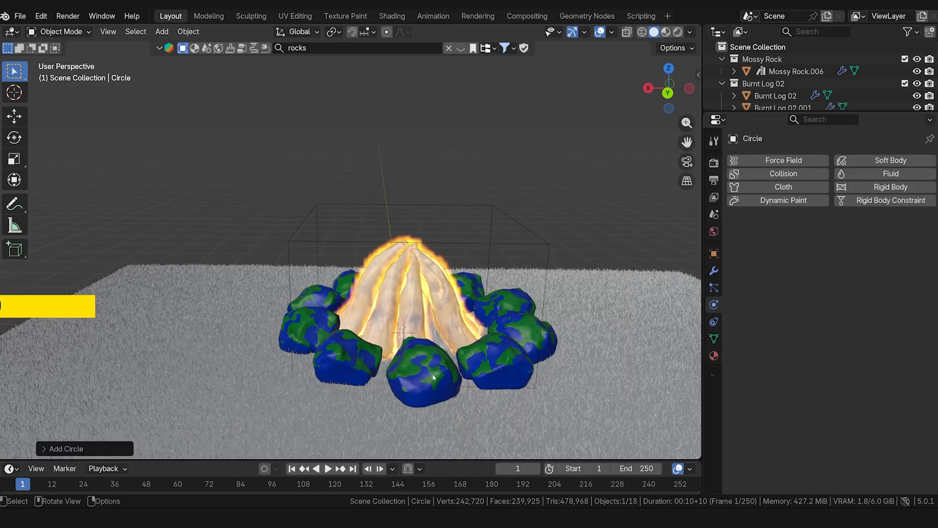
Enlarge the new circle slightly beneath the ground, checking its size against the log bases.
scroll(434, 377, "up", 3)
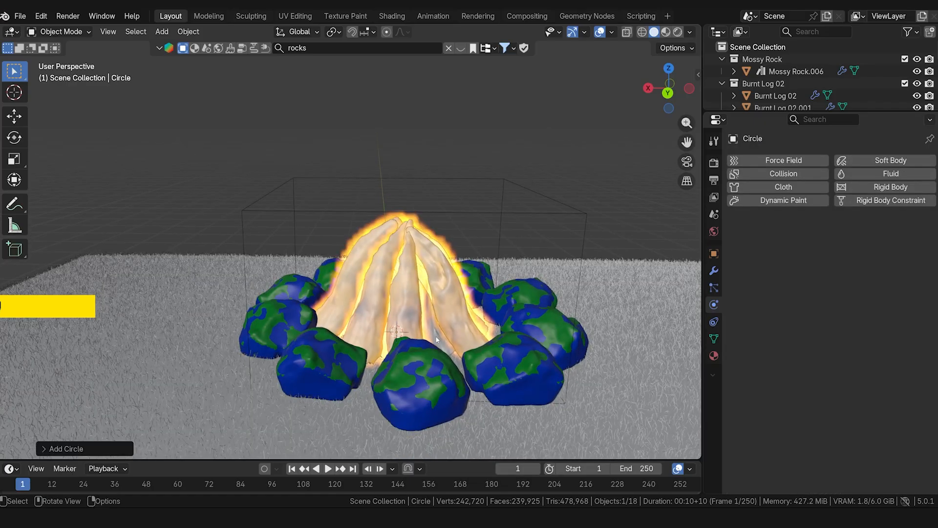
key("KP_Decimal")
scroll(333, 242, "up", 3)
scroll(333, 242, "down", 8)
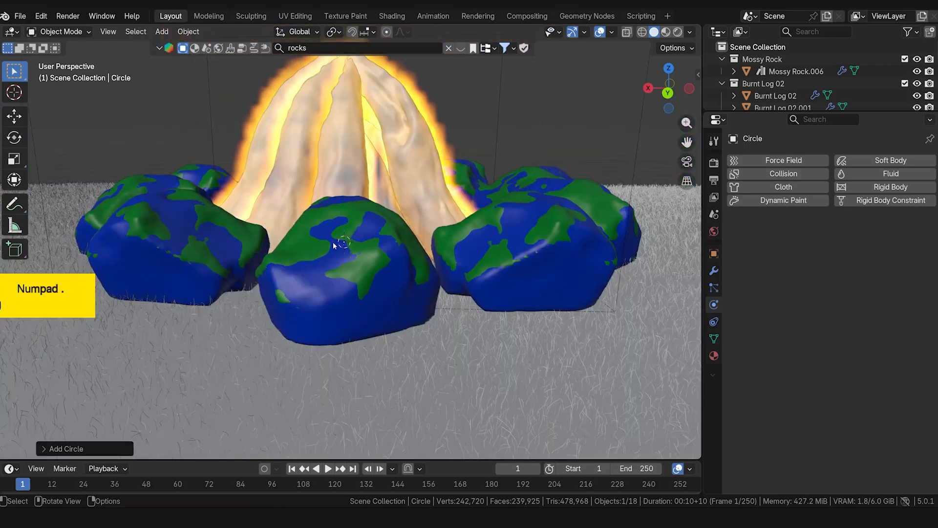
middle_click_drag(368, 354, 409, 228)
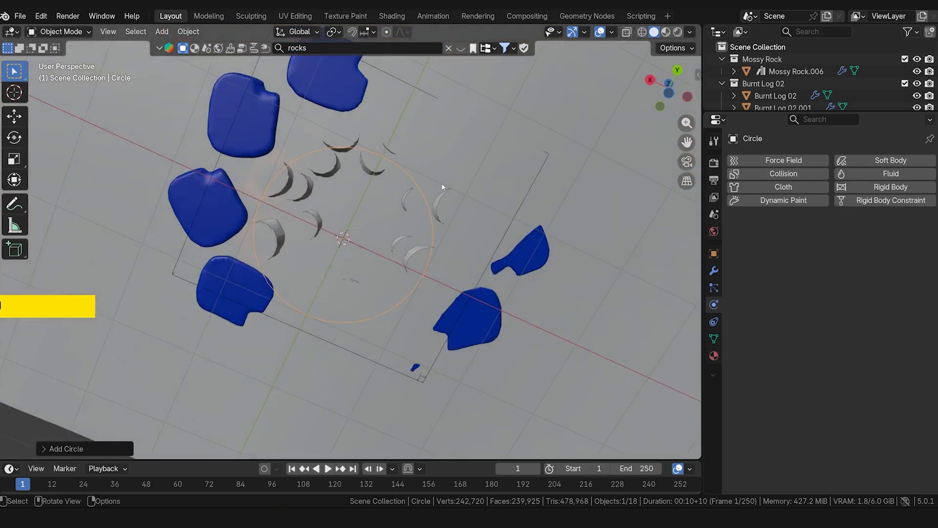
key("s")
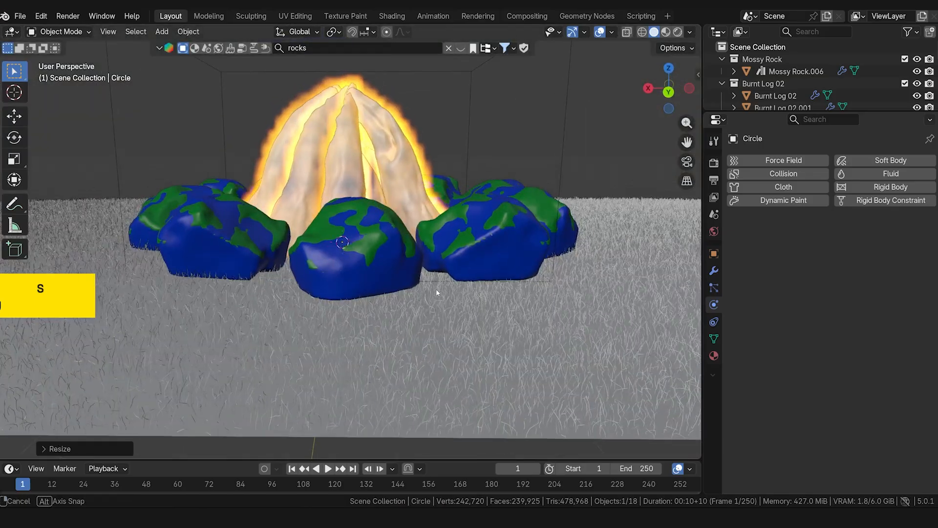
middle_click_drag(436, 289, 395, 312)
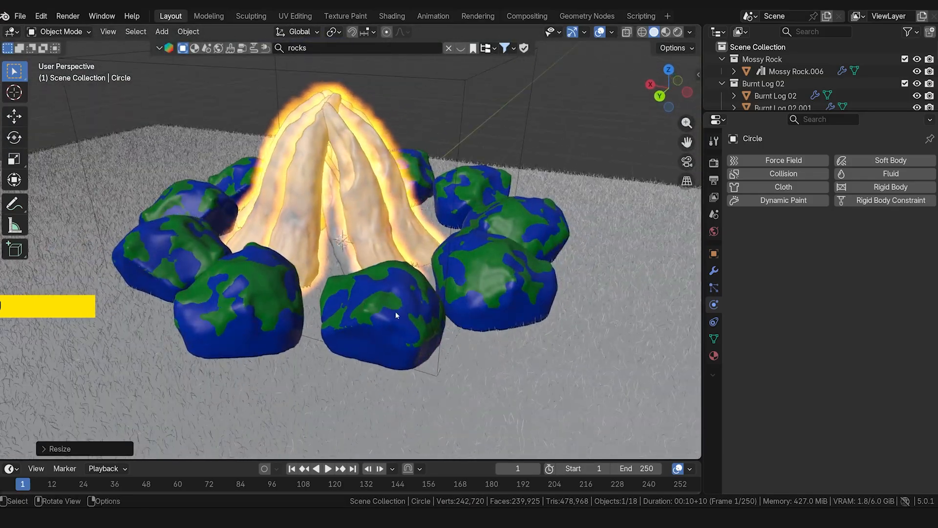
Raise the circle about 0.25 m along global Z in front view so it sits above the grass.
key("KP_1")
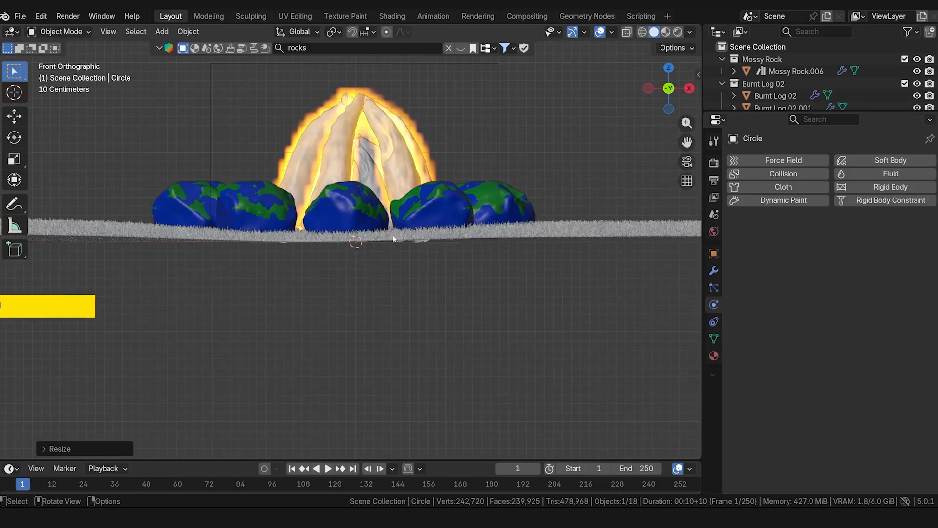
scroll(393, 236, "up", 4)
scroll(427, 255, "down", 4)
scroll(398, 255, "up", 1)
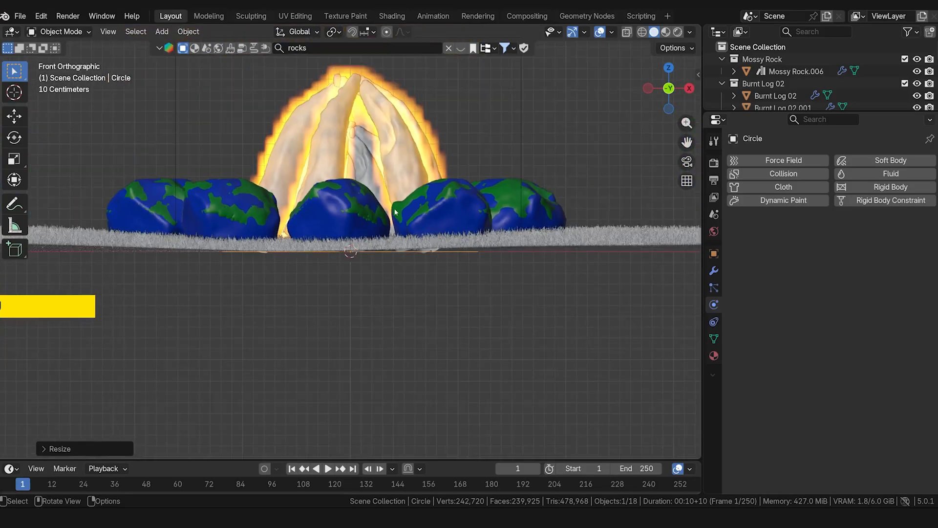
key("g")
key("z")
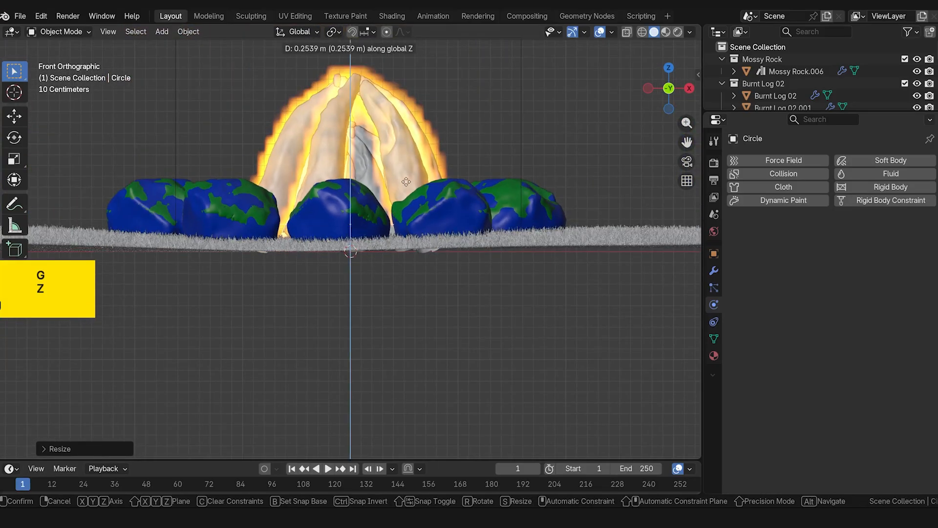
left_click(406, 182)
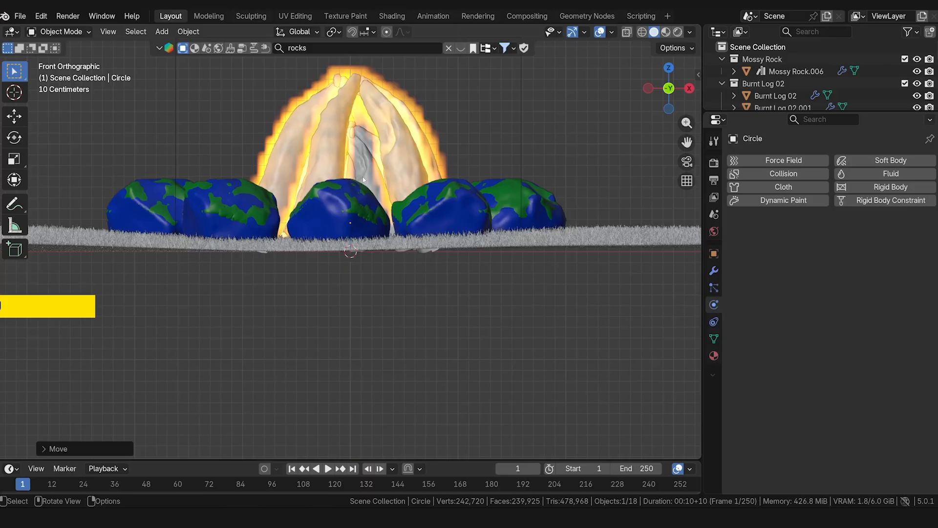
Scale the circle down and shift it slightly toward positive Y in top view to centre it around the burnt logs.
scroll(362, 156, "up", 2)
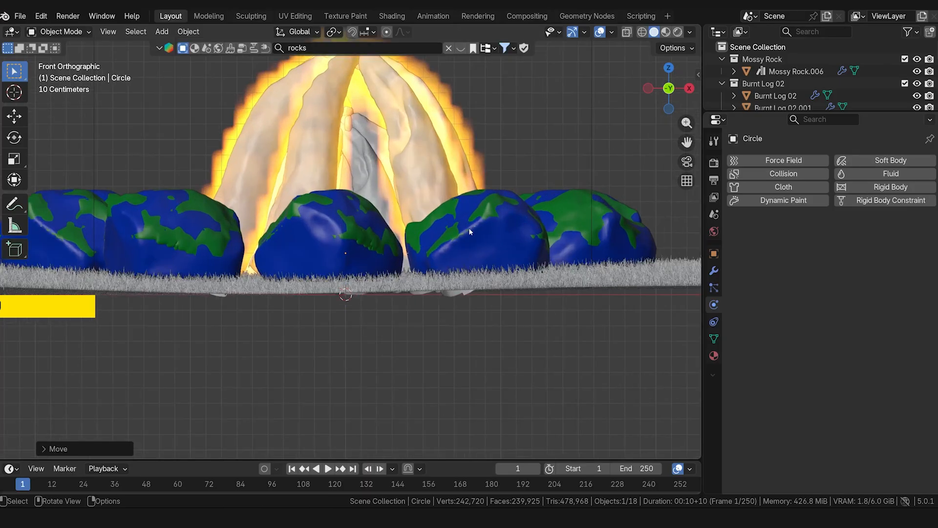
key("s")
left_click(455, 228)
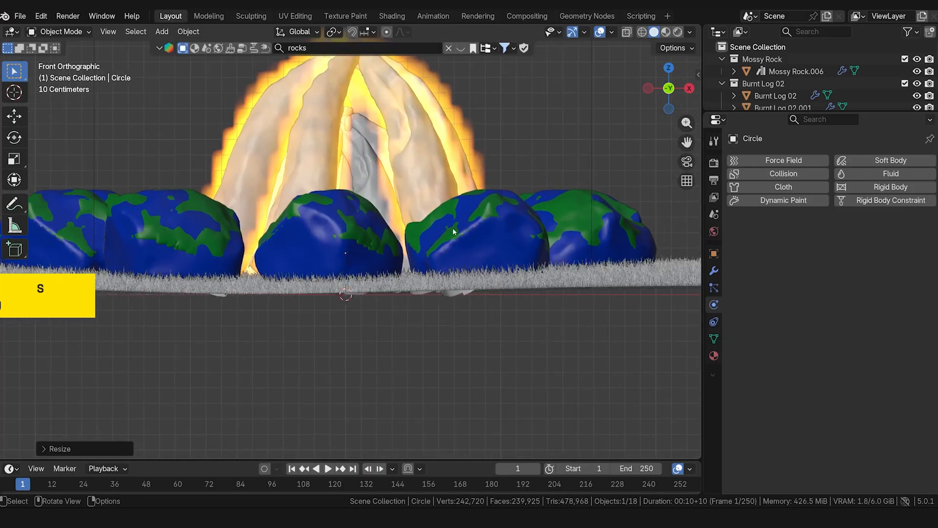
middle_click_drag(418, 228, 361, 322)
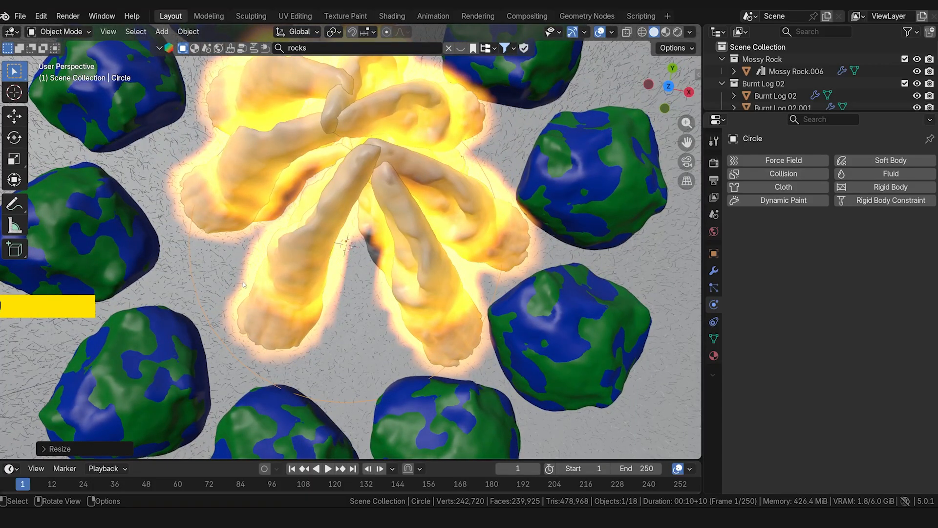
key("KP_7")
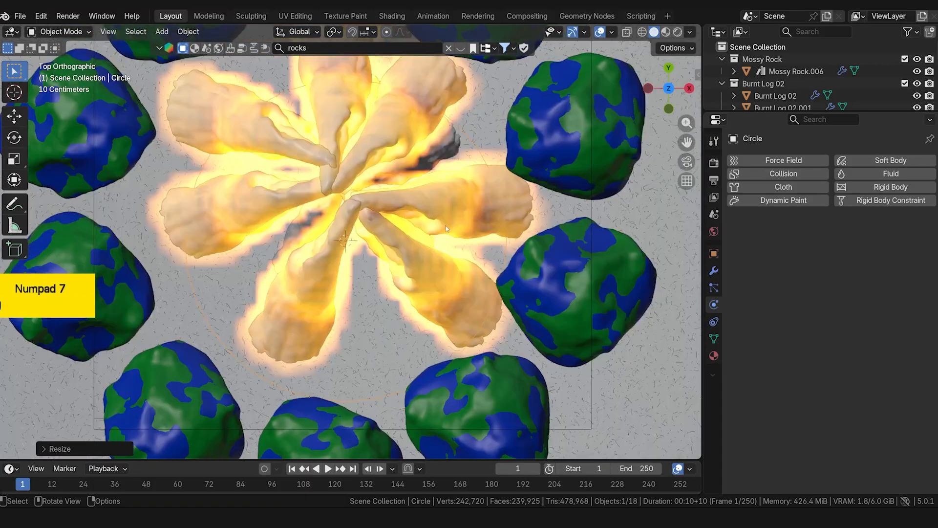
key("s")
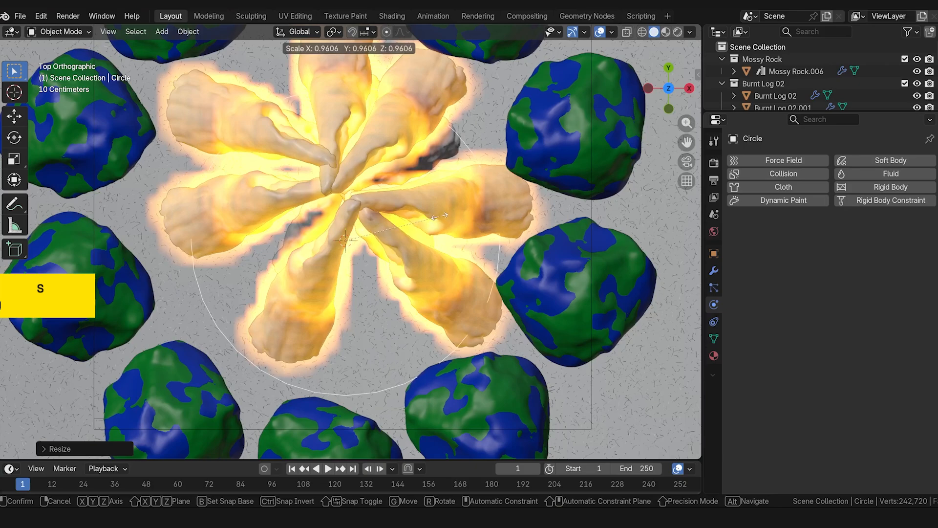
left_click(441, 220)
key("g")
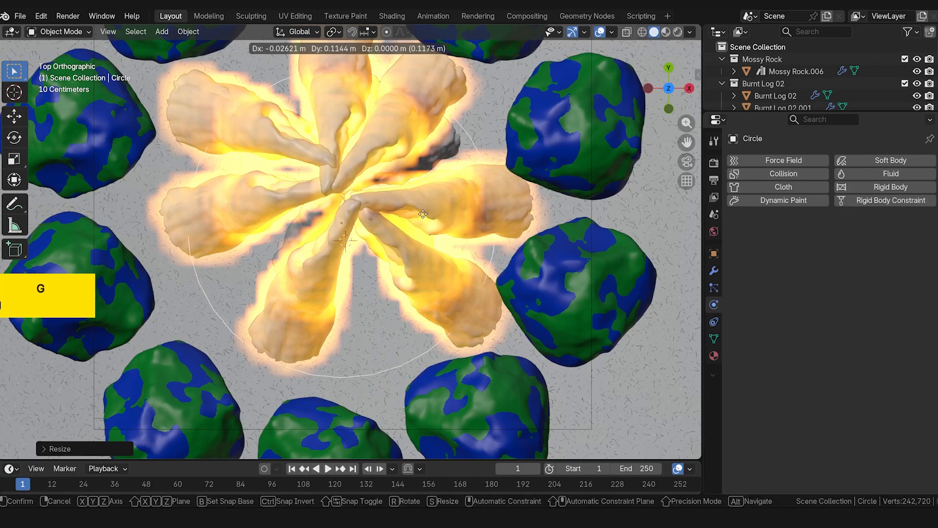
left_click(419, 203)
middle_click_drag(337, 360, 348, 293)
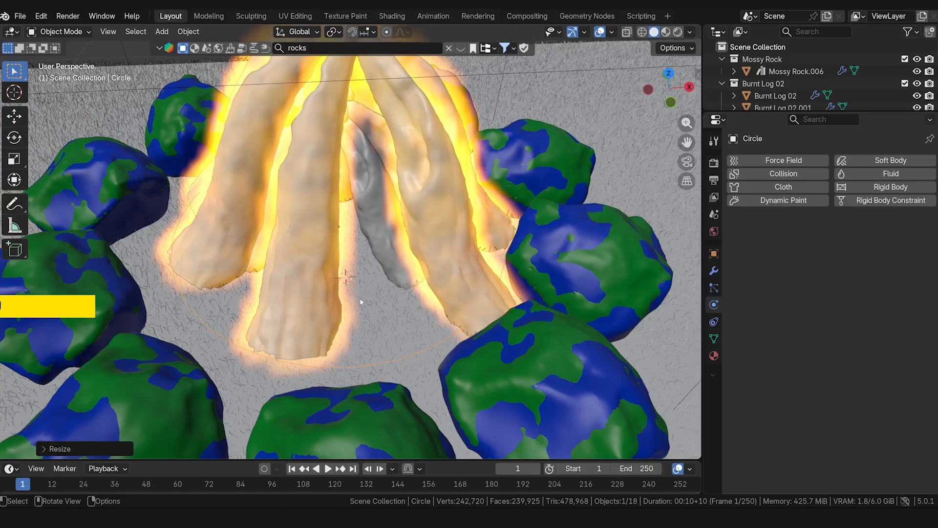
Delete the circle and add a new mesh circle with its fill type set to N-Gon.
key("Delete")
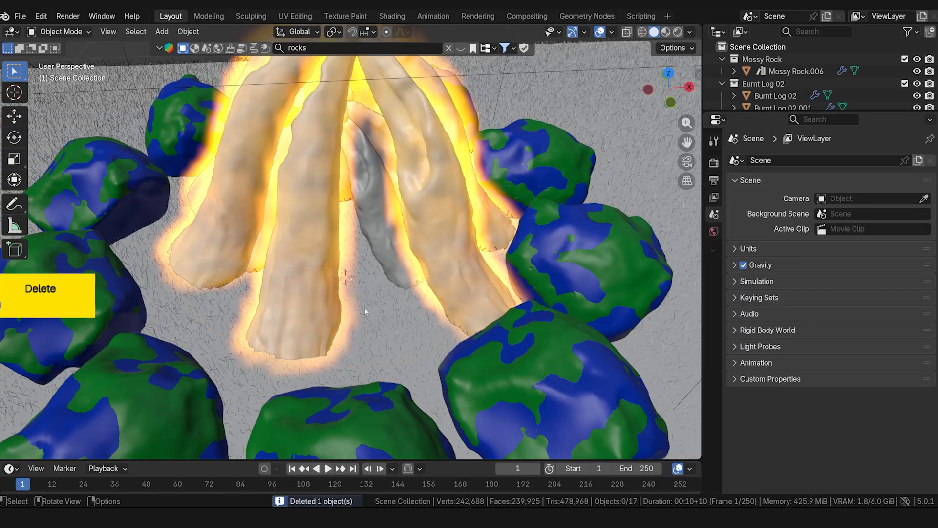
key("shift+a")
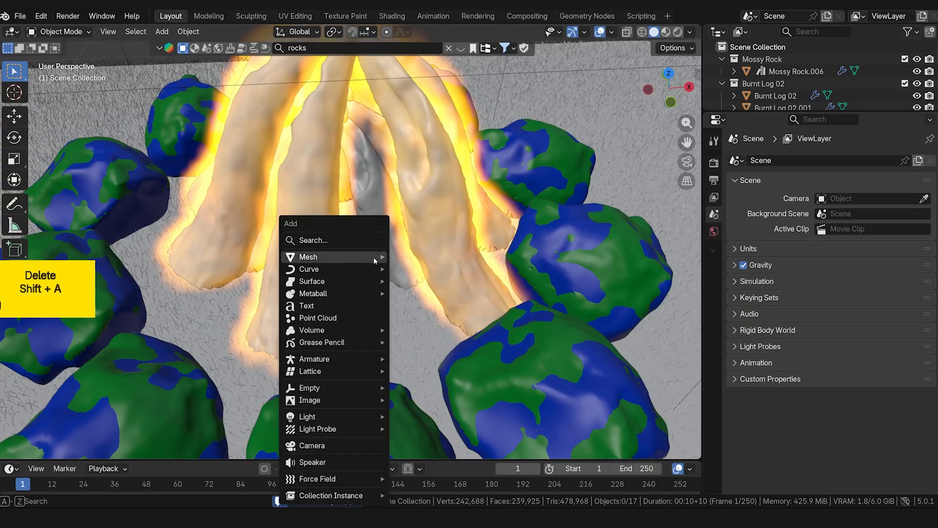
mouse_move(374, 256)
left_click(446, 282)
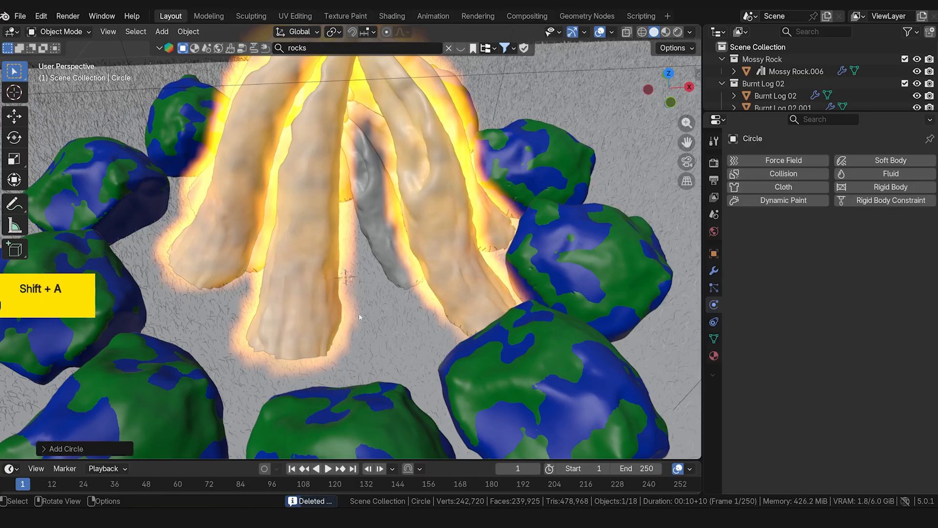
left_click(57, 449)
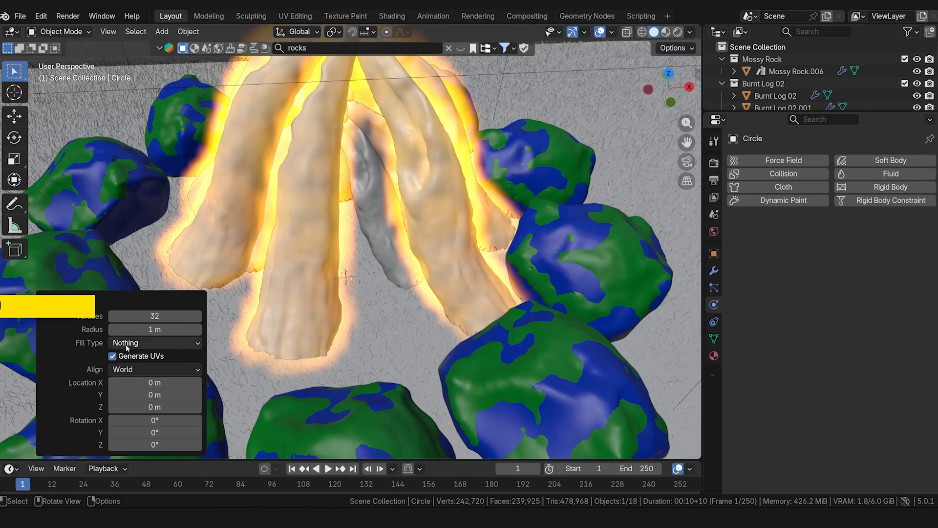
scroll(114, 345, "down", 1, "ctrl")
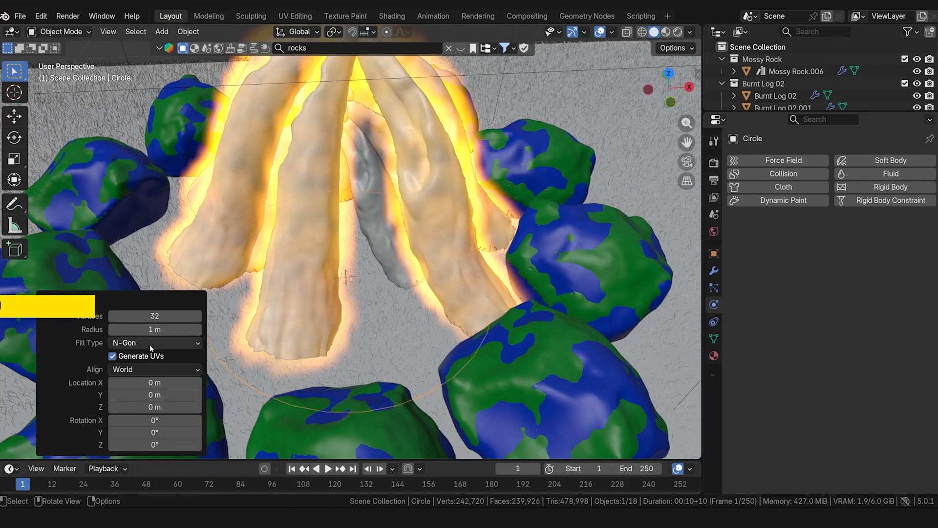
Set the new circle's radius to 0.58 m so it fits within the ring of log bases.
left_click(120, 330)
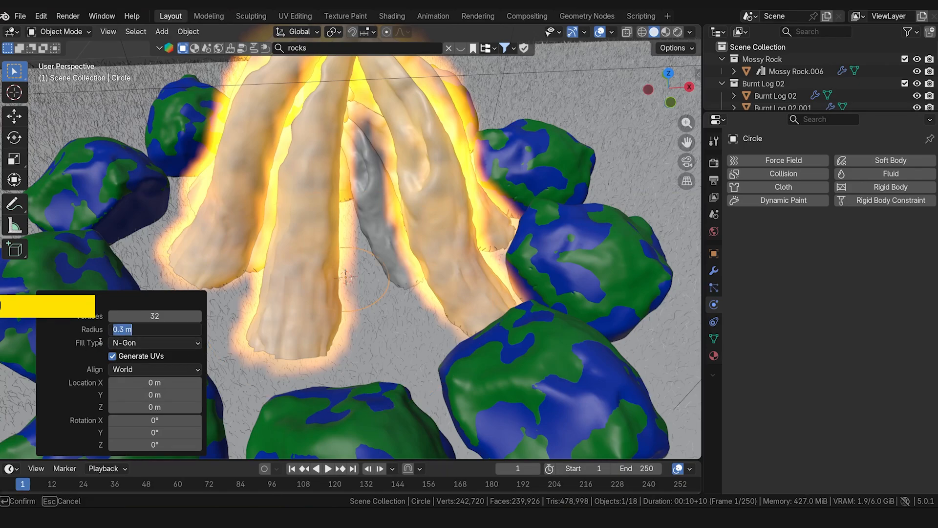
type("1")
key("Return")
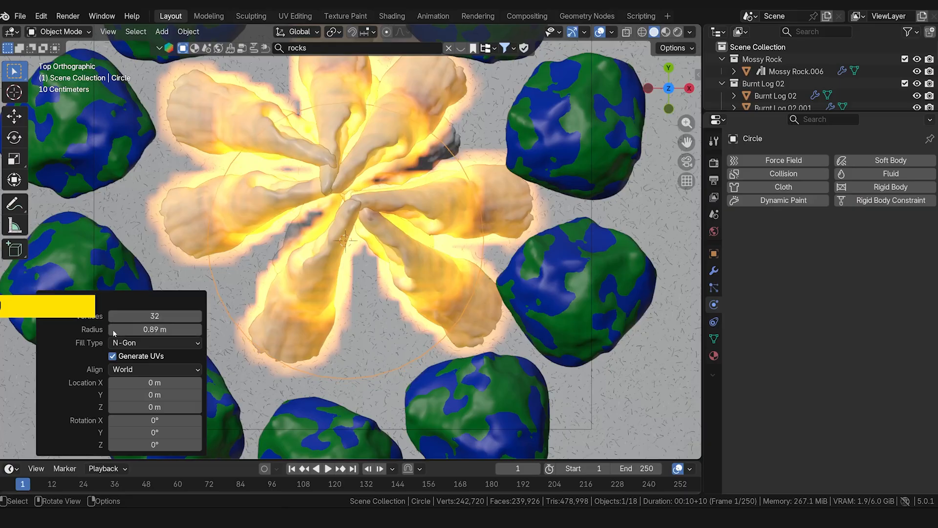
left_click(114, 330)
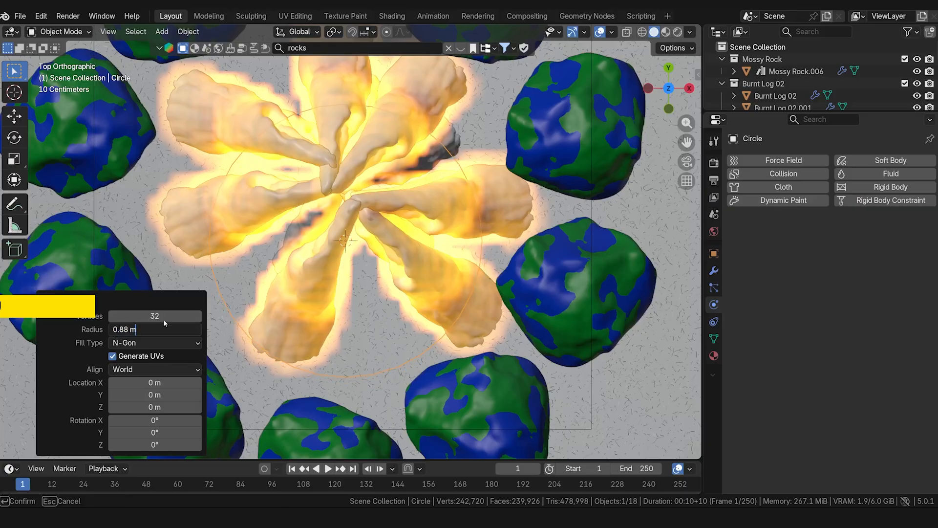
left_click(163, 319)
left_click_drag(164, 329, 142, 330)
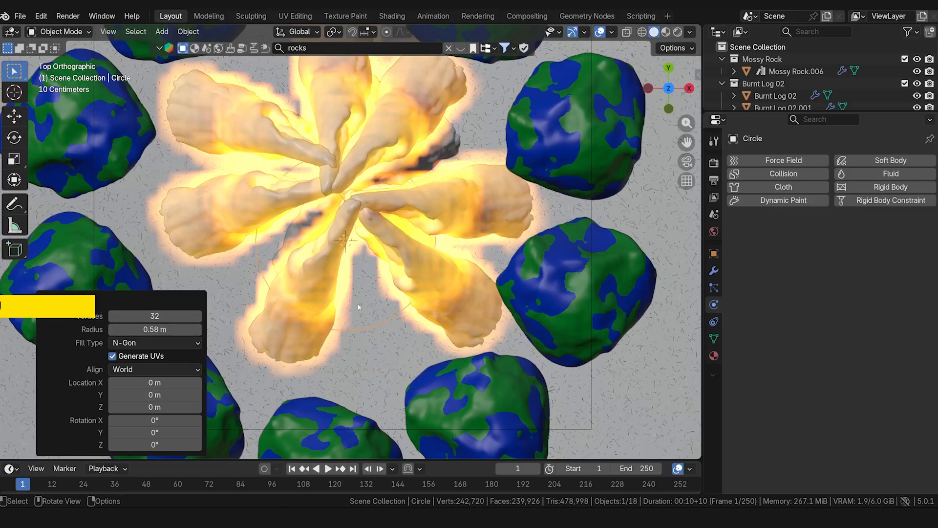
Move the circle toward positive Y to centre it under the logs and raise it about 0.10 m along global Z.
key("g")
left_click(357, 271)
middle_click_drag(358, 271, 390, 266)
key("KP_1")
key("g")
key("z")
left_click(394, 183)
scroll(390, 267, "up", 1)
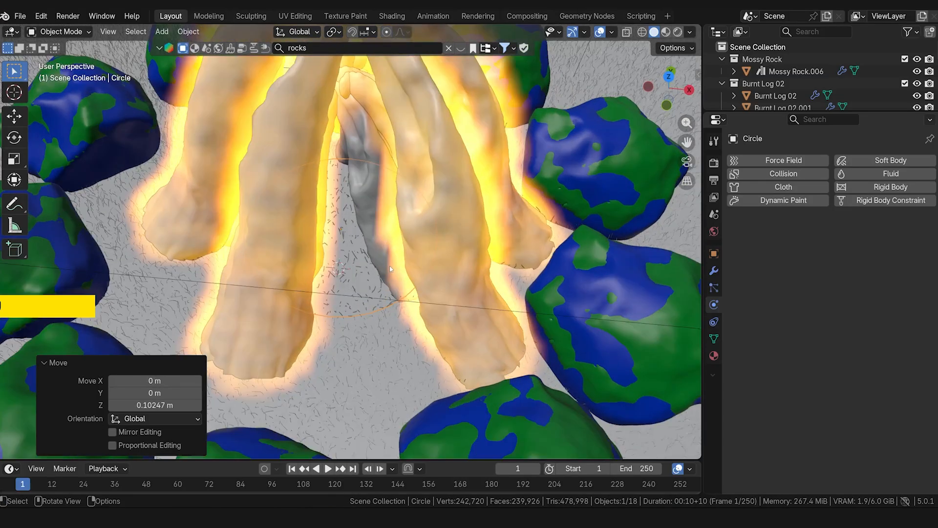
middle_click_drag(314, 269, 396, 239)
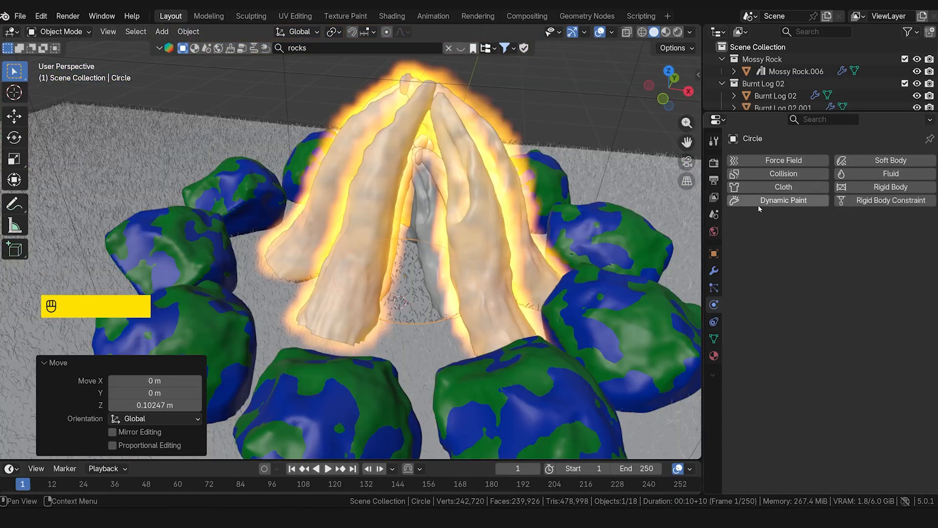
Add an emitter particle system to the circle.
left_click(715, 287)
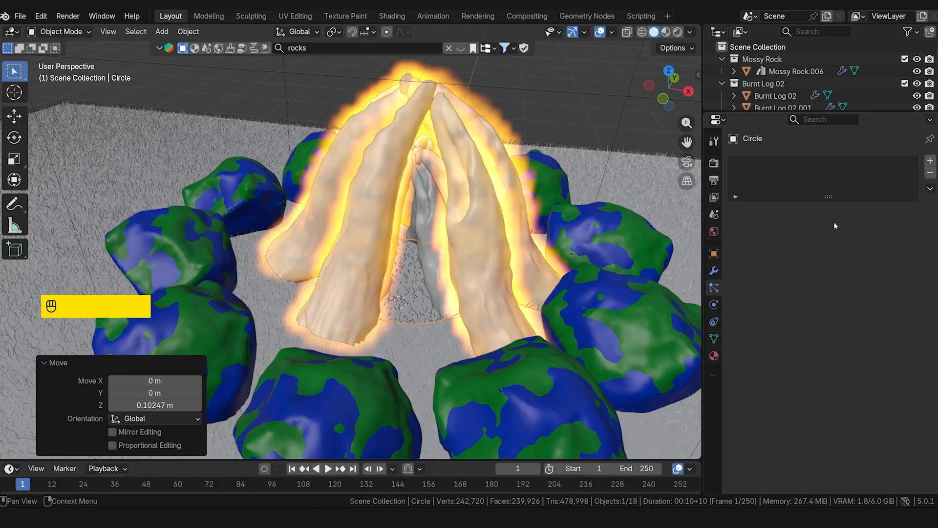
left_click(930, 161)
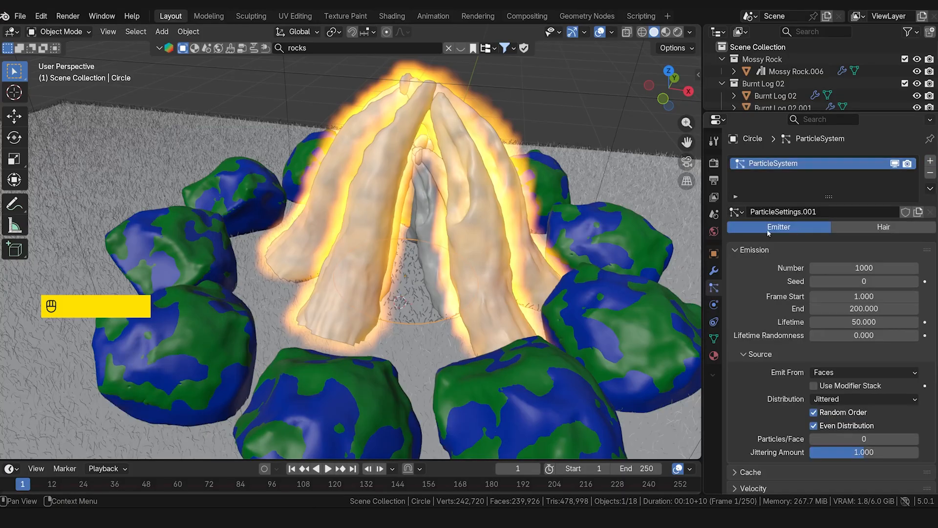
scroll(442, 326, "down", 3)
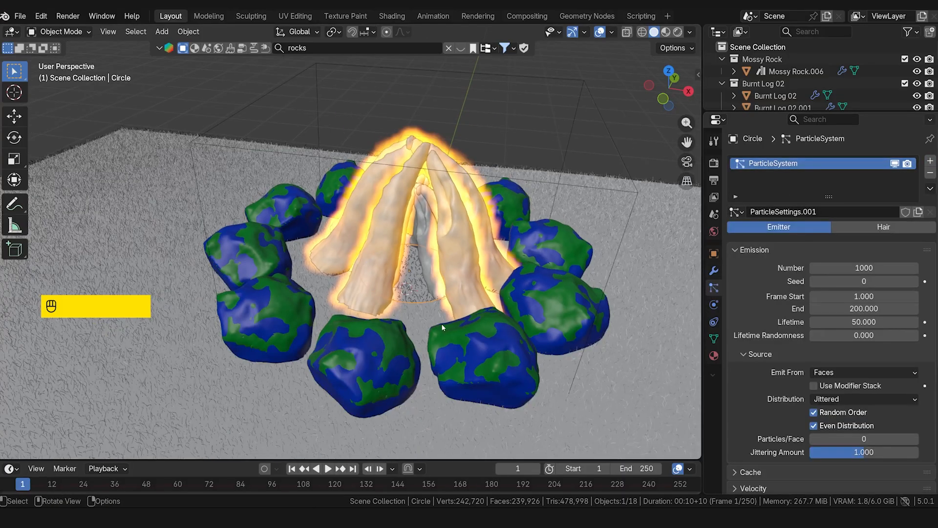
middle_click_drag(441, 324, 442, 294)
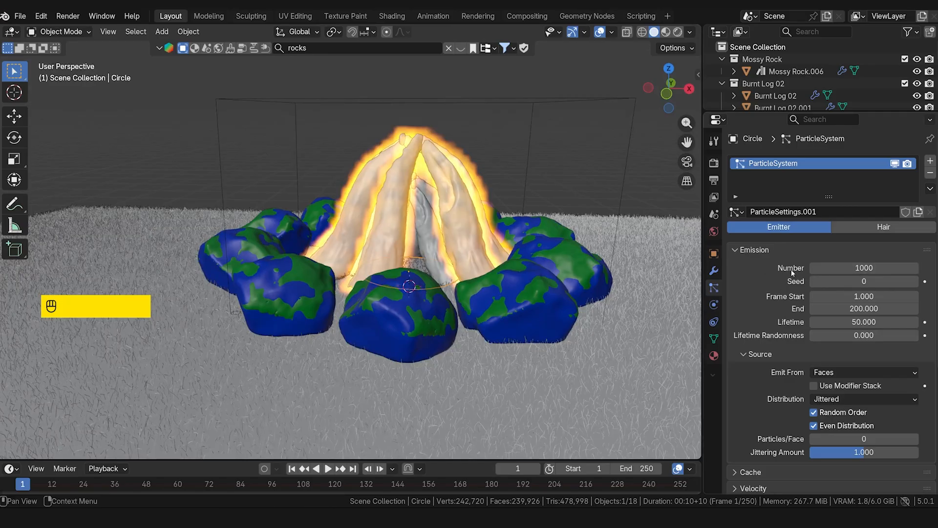
Play the animation briefly to preview the circle's particles with the fire, and return to frame 1.
left_click(834, 270)
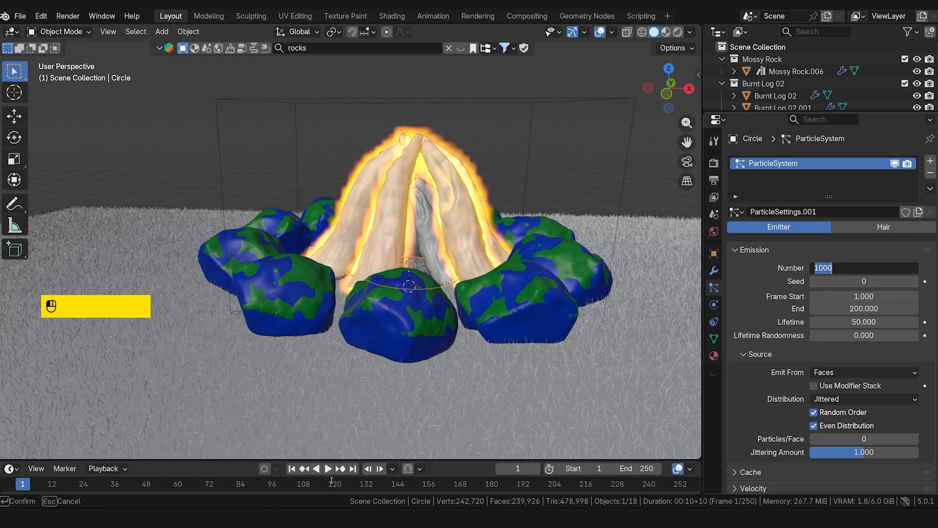
key("Return")
left_click(328, 468)
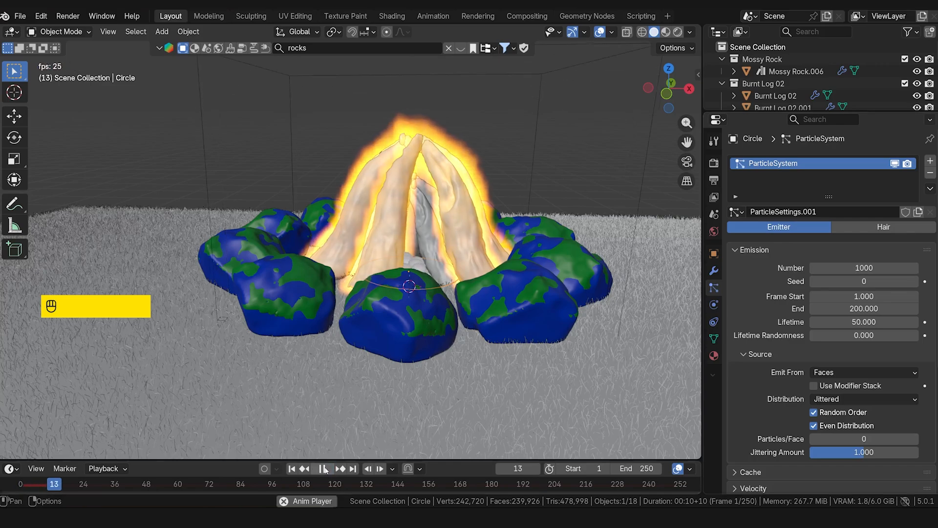
left_click(324, 468)
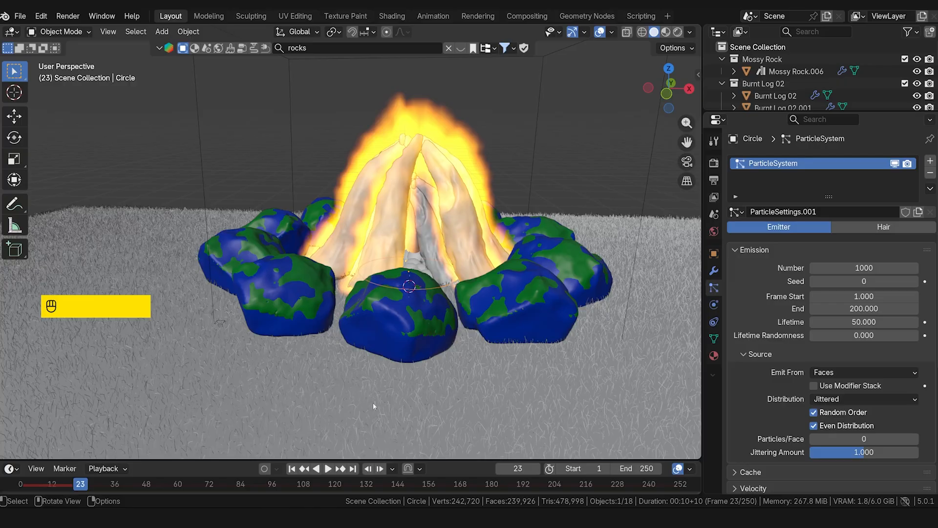
key("shift+Left")
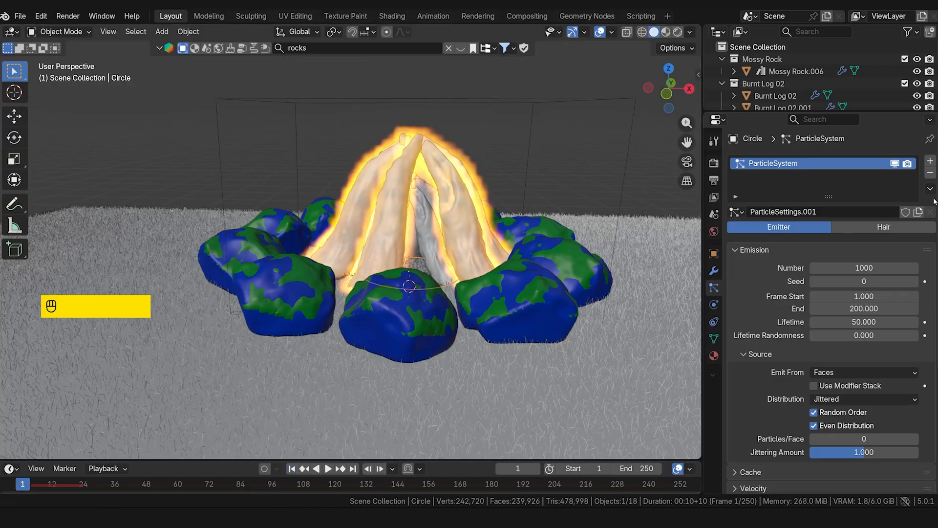
Set the particle system's emission number to 150.
left_click(863, 271)
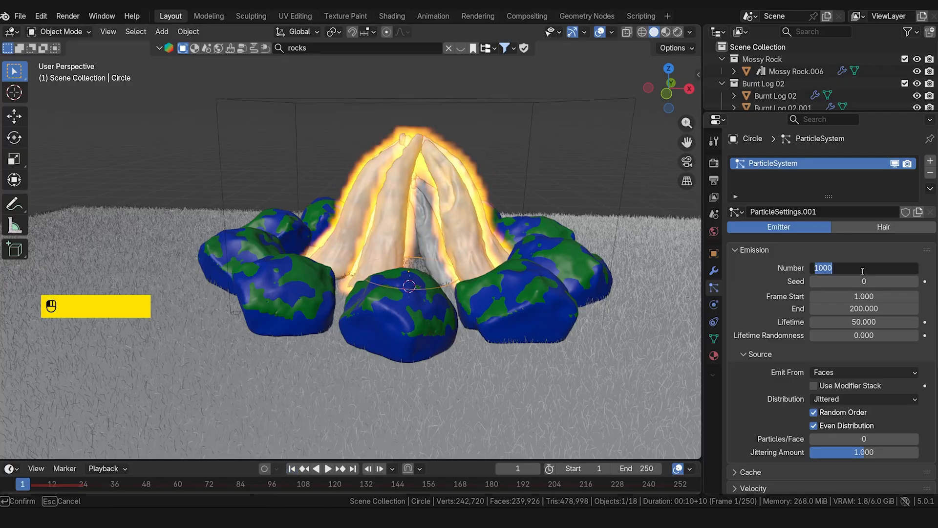
type("100")
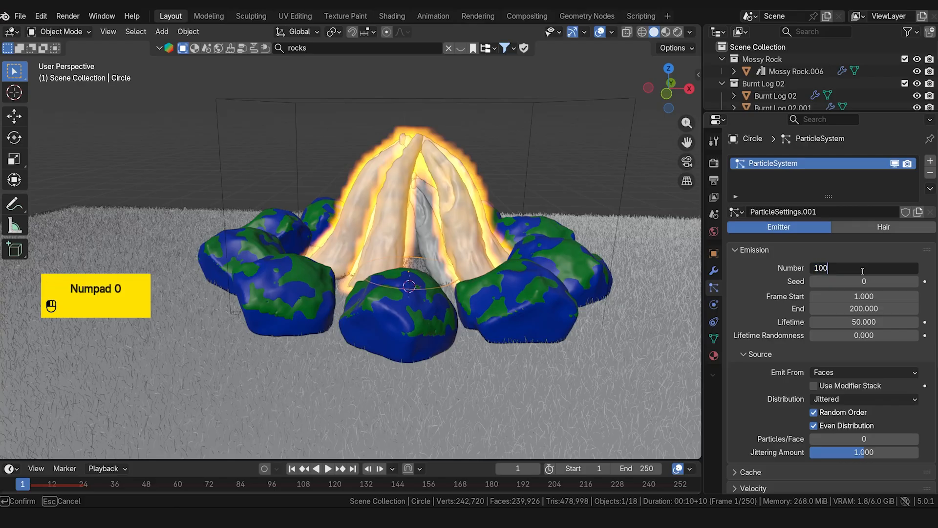
key("BackSpace")
key("BackSpace")
type("50")
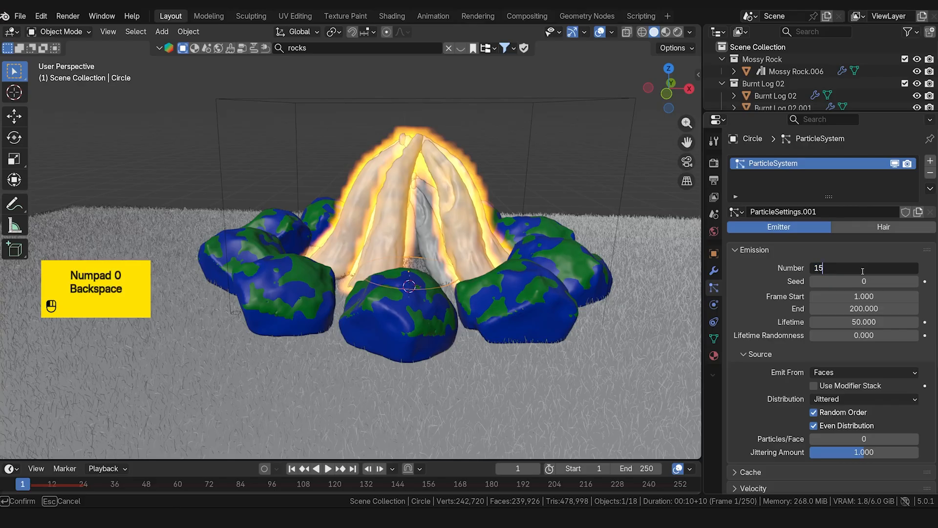
key("Return")
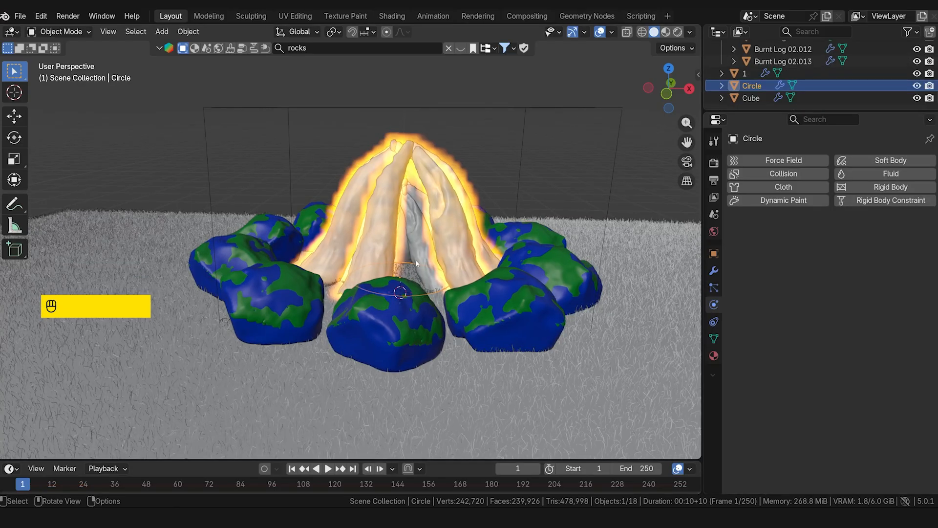
Set the scene's end frame to 150.
left_click(637, 468)
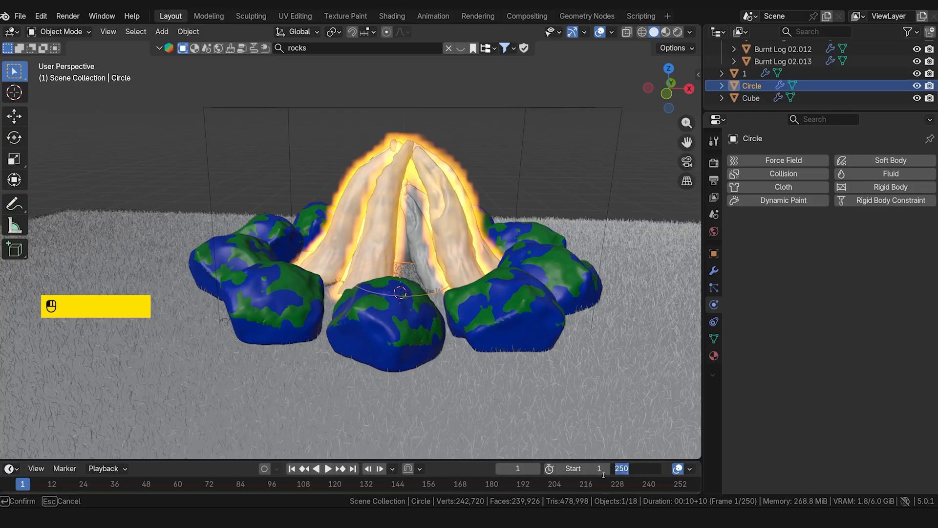
type("15")
key("Return")
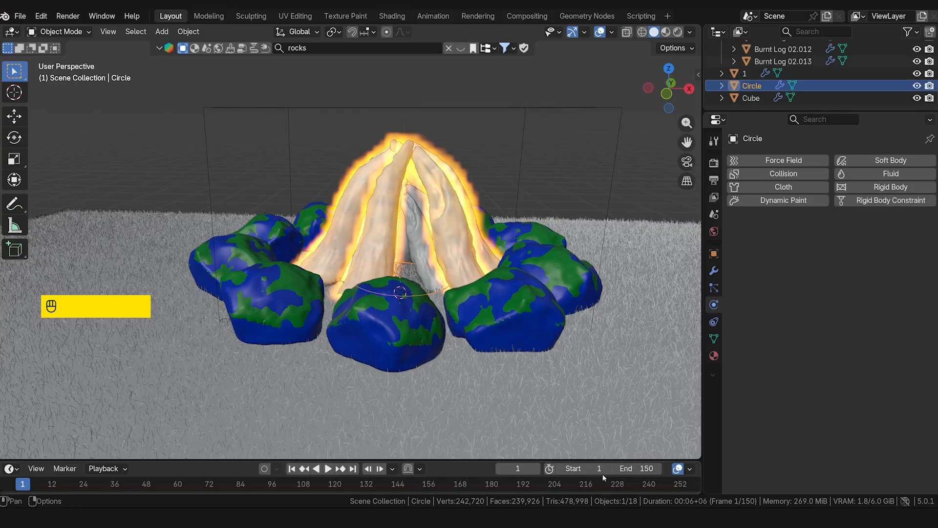
Check the render engine and compute device choices in the scene's render settings.
left_click(714, 163)
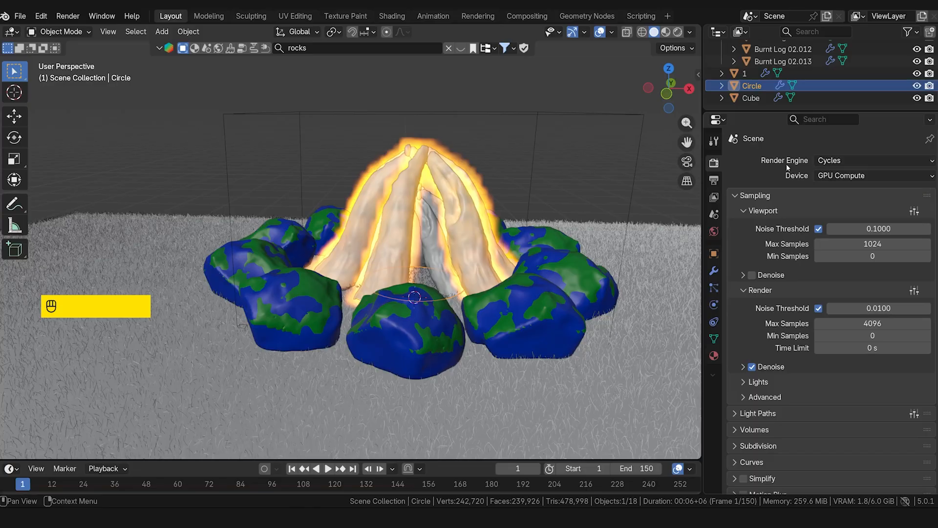
left_click(840, 160)
left_click(843, 162)
left_click(837, 175)
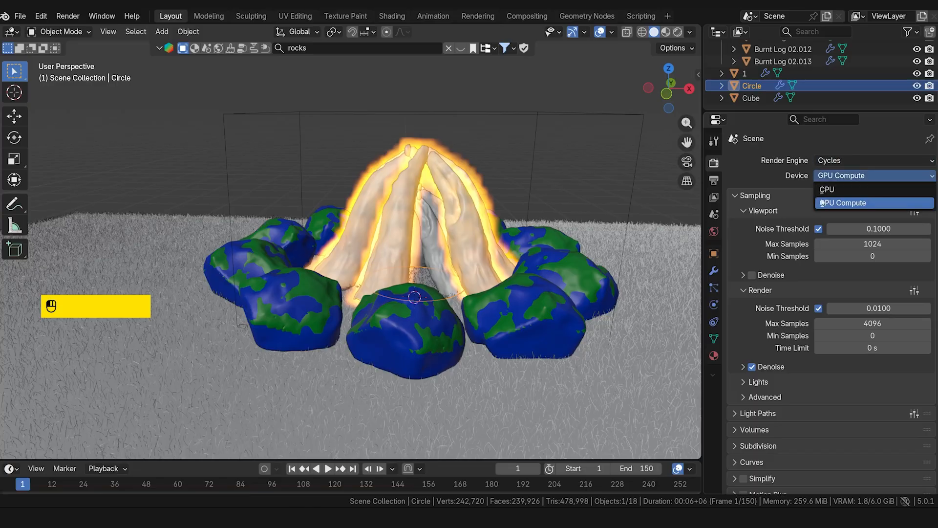
left_click(819, 175)
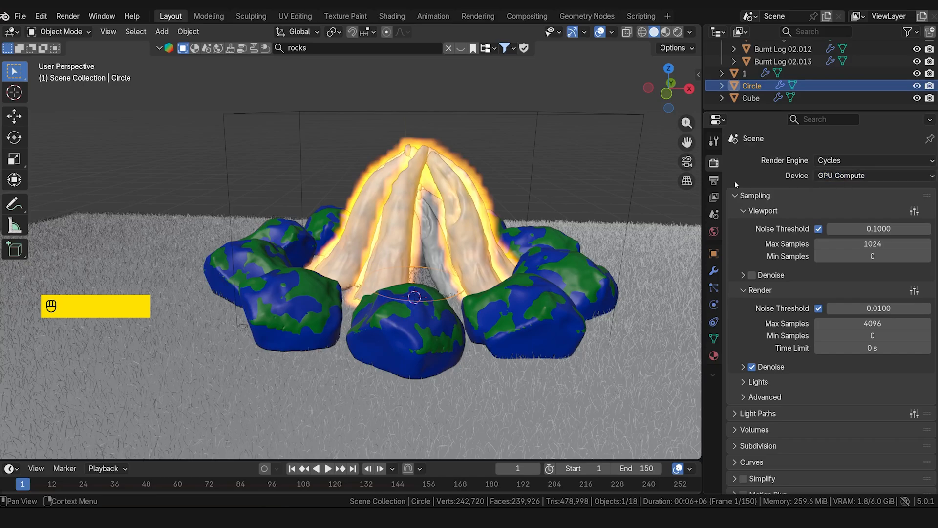
middle_click_drag(371, 273, 347, 264)
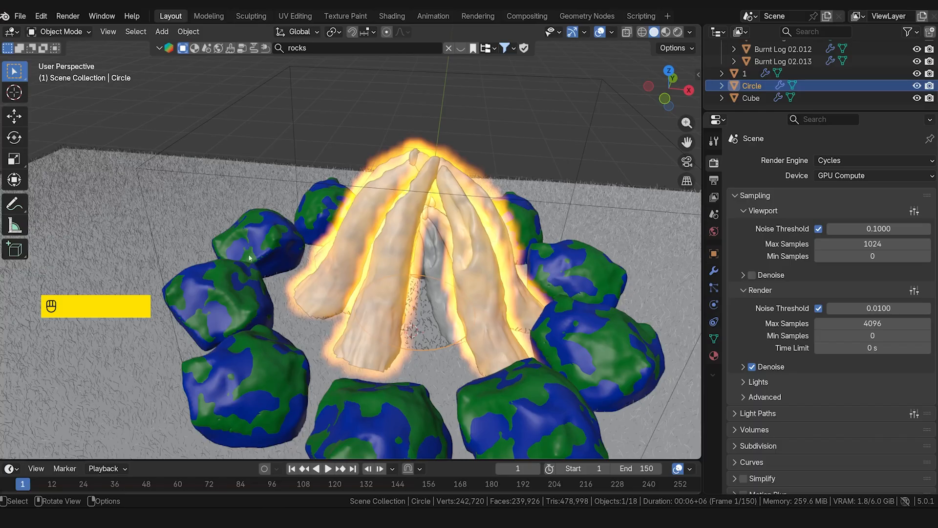
middle_click_drag(407, 245, 307, 204)
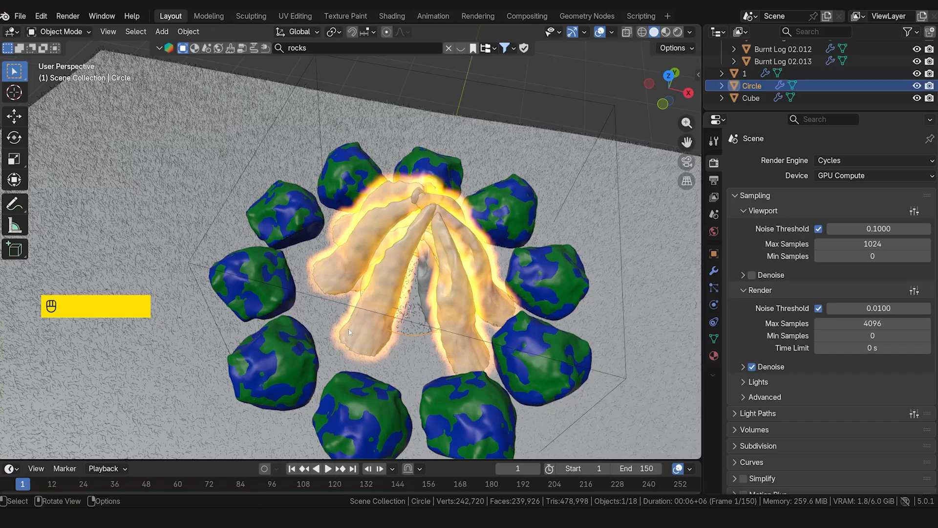
middle_click_drag(348, 329, 430, 221)
scroll(424, 272, "down", 2)
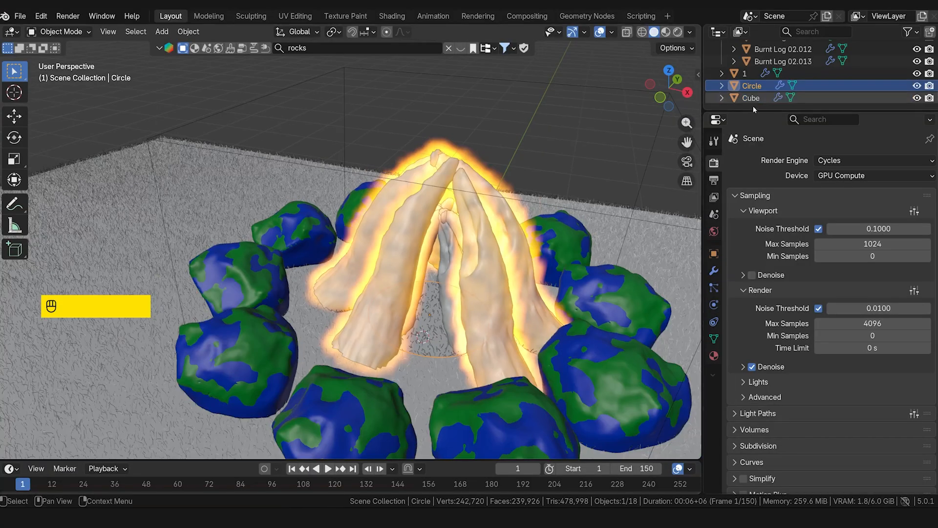
Add an ico sphere mesh at the world origin.
scroll(526, 344, "down", 2)
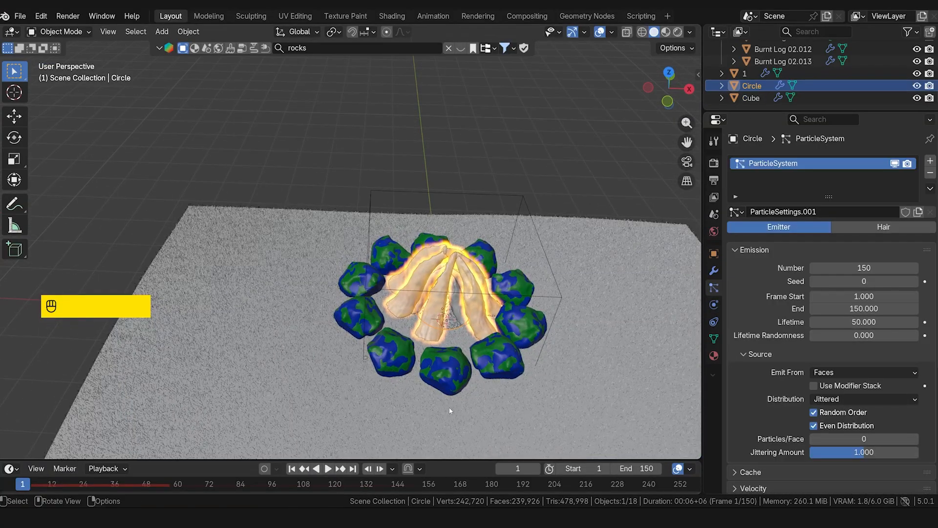
scroll(450, 410, "up", 3)
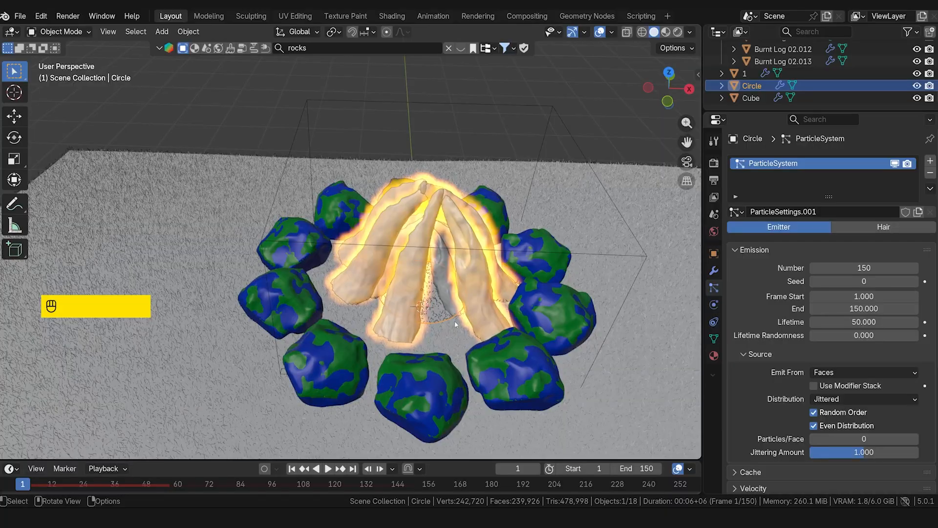
scroll(455, 320, "down", 3)
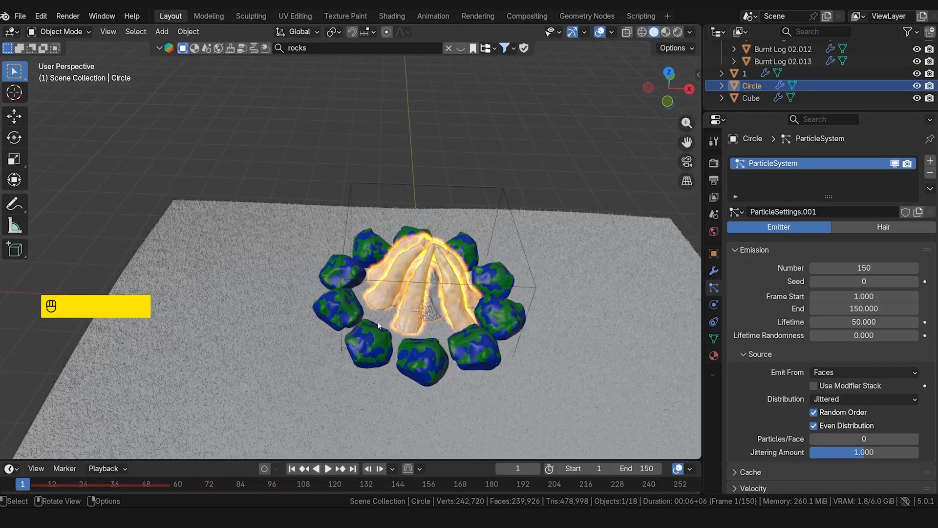
key("shift+a")
mouse_move(222, 260)
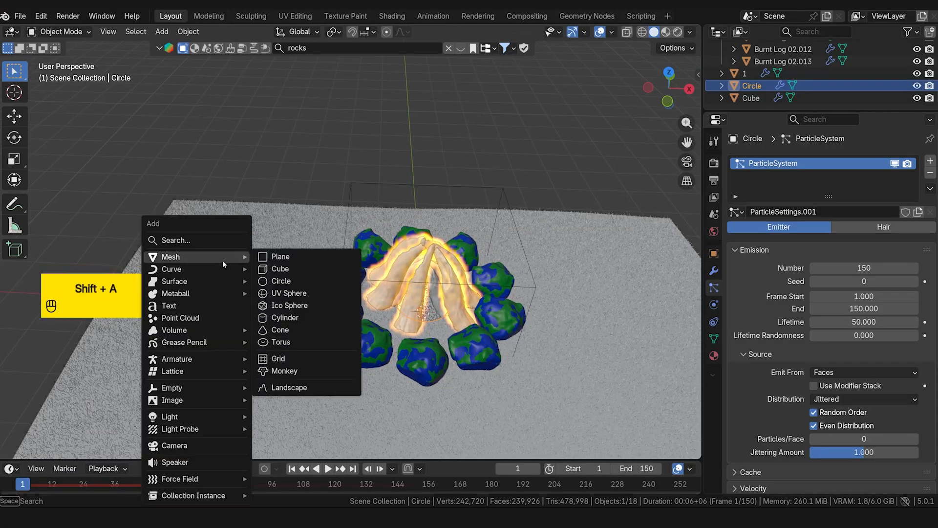
left_click(303, 306)
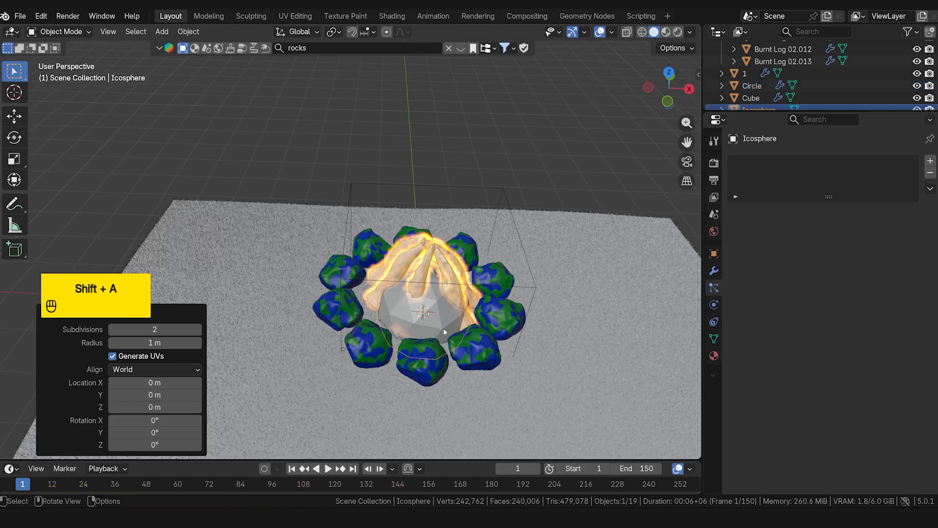
Move the ico sphere about 9.5 m along negative X, beyond the grass, and scale it down to about 0.17.
middle_click_drag(462, 347, 48, 216)
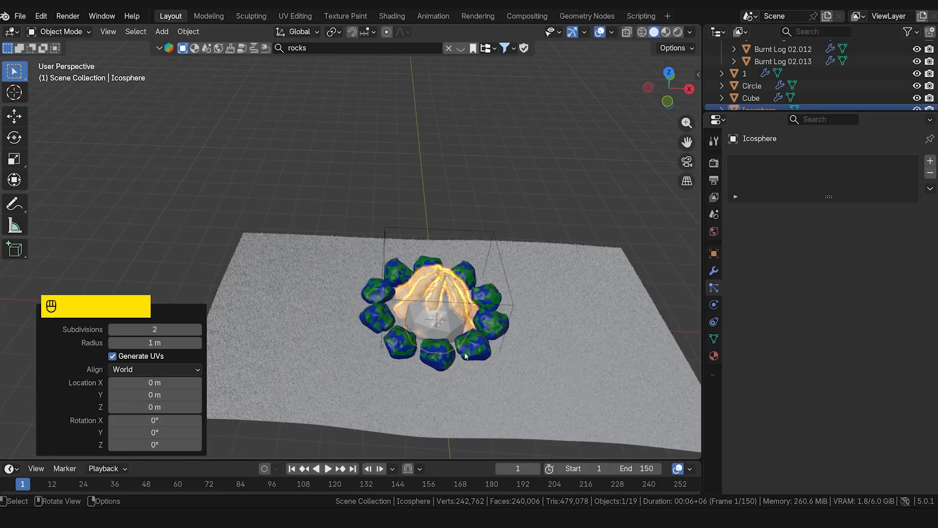
key("g")
key("x")
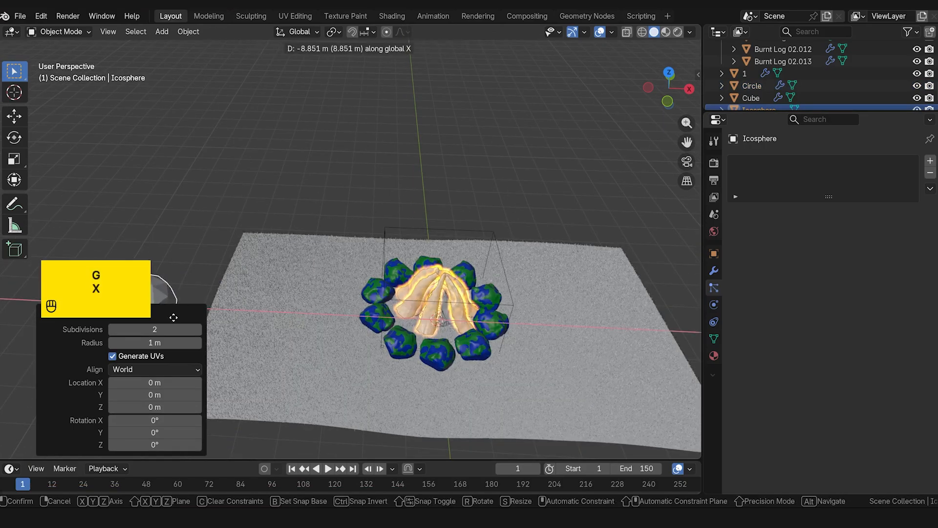
left_click(154, 307)
middle_click_drag(280, 344, 192, 222, "shift")
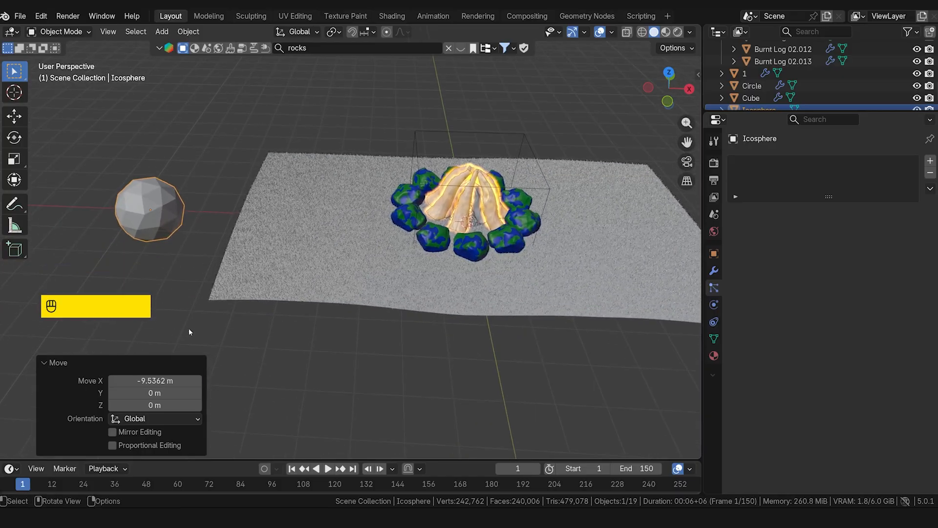
key("s")
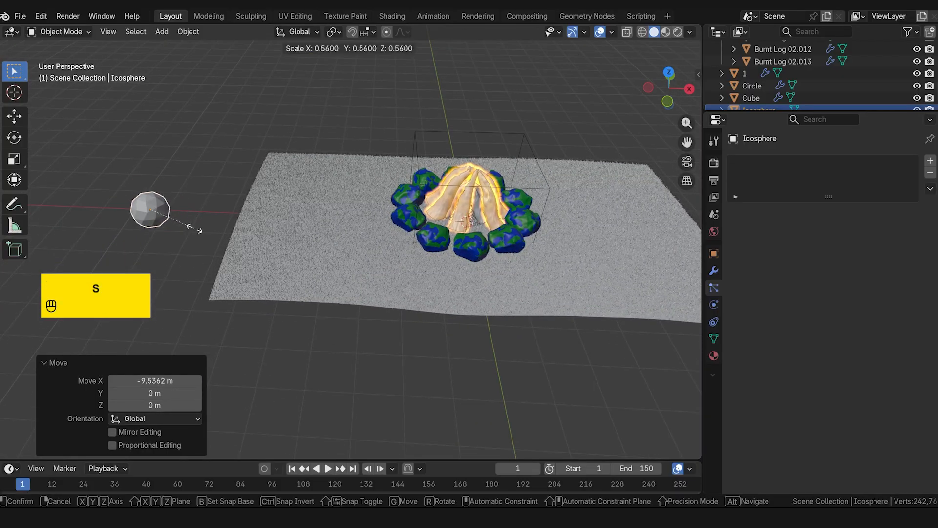
left_click(164, 220)
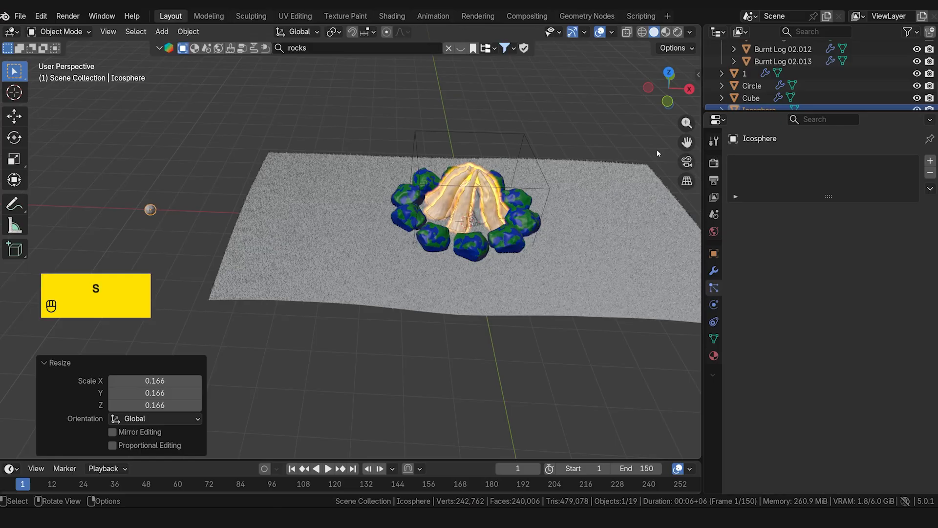
Try setting the ico sphere's X dimension to 0.5 m, and undo the change.
key("n")
left_click(694, 97)
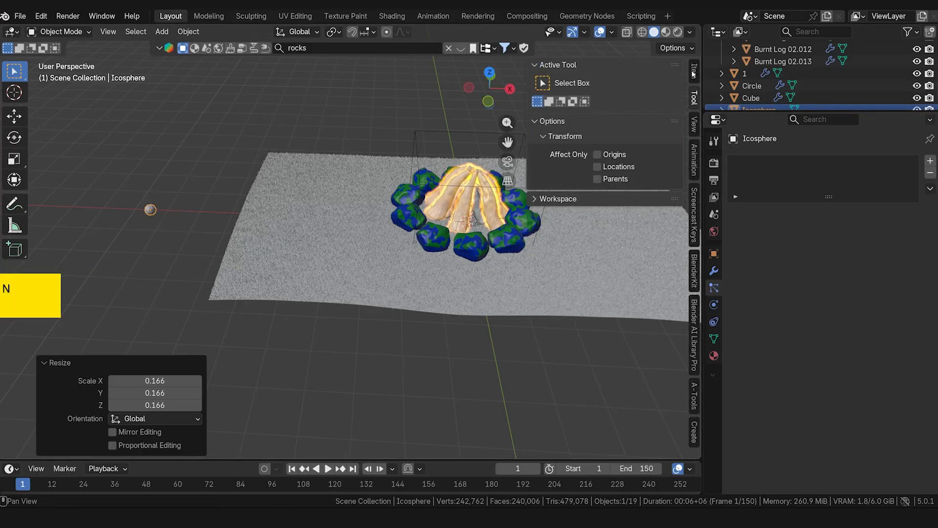
left_click(694, 73)
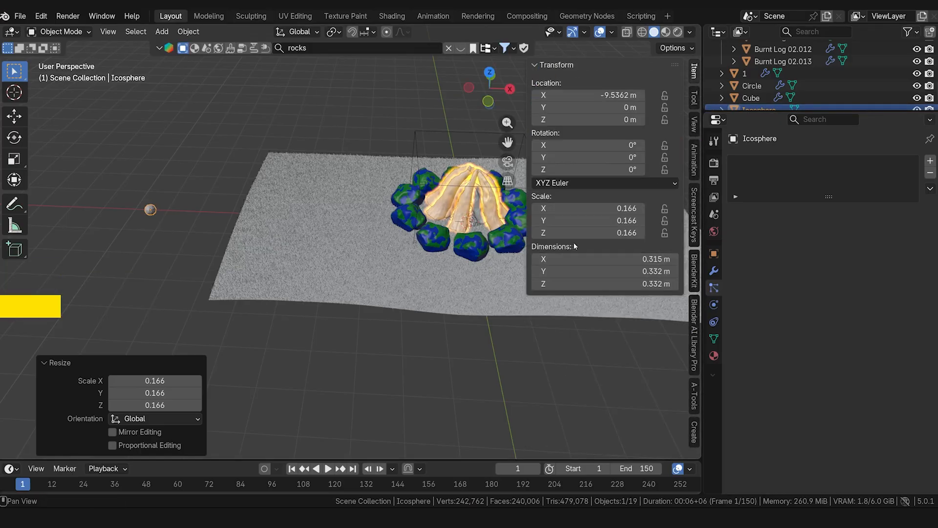
left_click(634, 263)
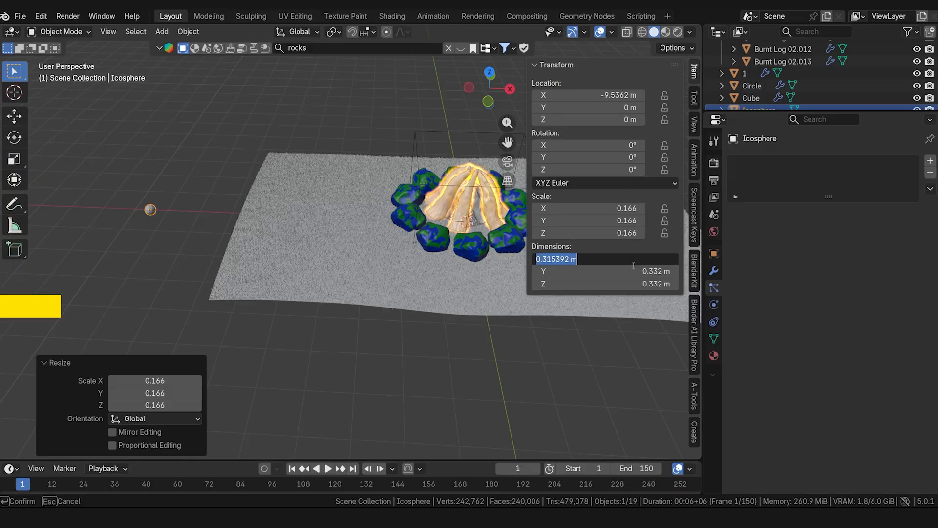
type("0.5")
key("Return")
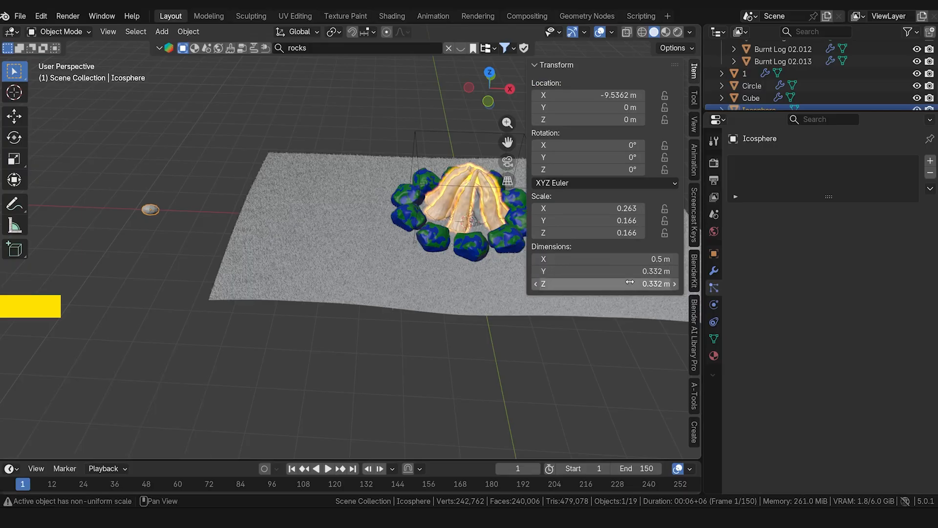
key("ctrl+z")
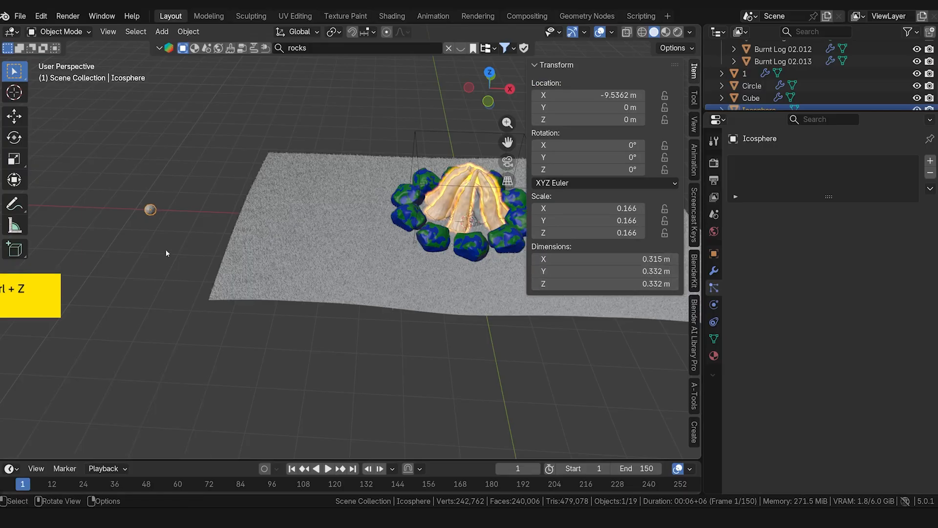
Scale the ico sphere down further by a factor of about 0.74 on all axes.
key("s")
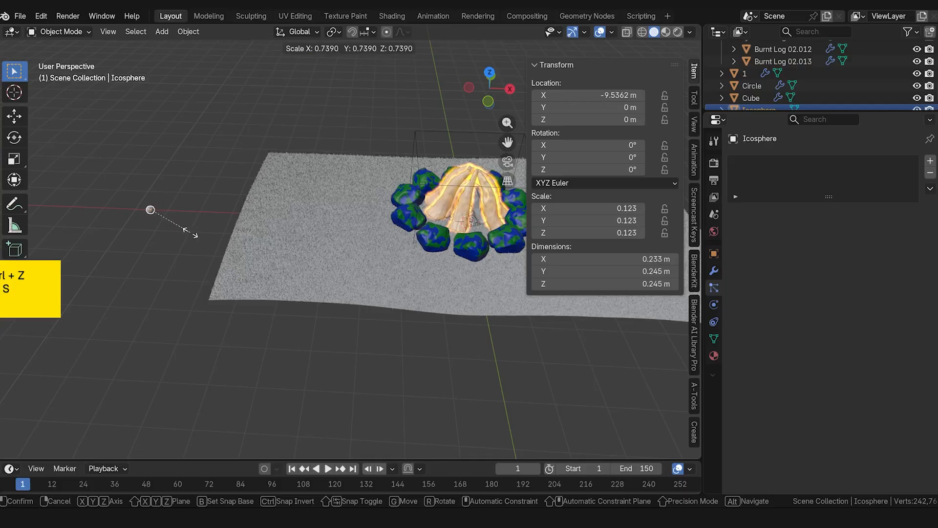
left_click(192, 231)
key("n")
Set the circle's particle system to render its particles as Object.
scroll(552, 267, "up", 2)
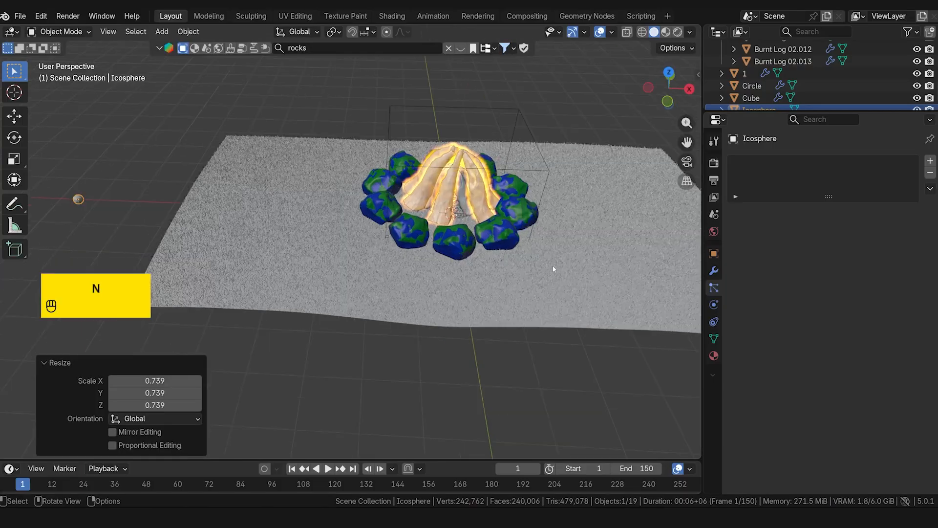
scroll(562, 293, "down", 1)
scroll(752, 78, "down", 1)
left_click(752, 73)
scroll(762, 397, "down", 8)
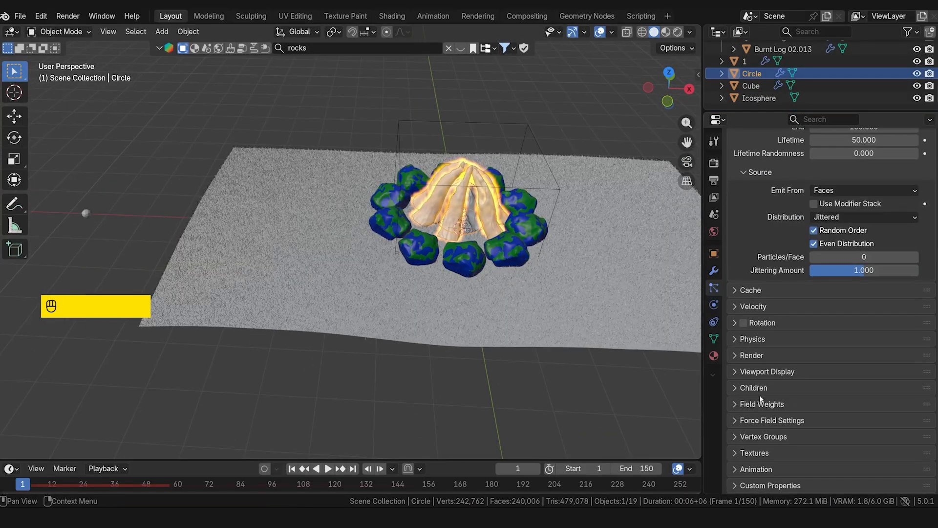
left_click(756, 357)
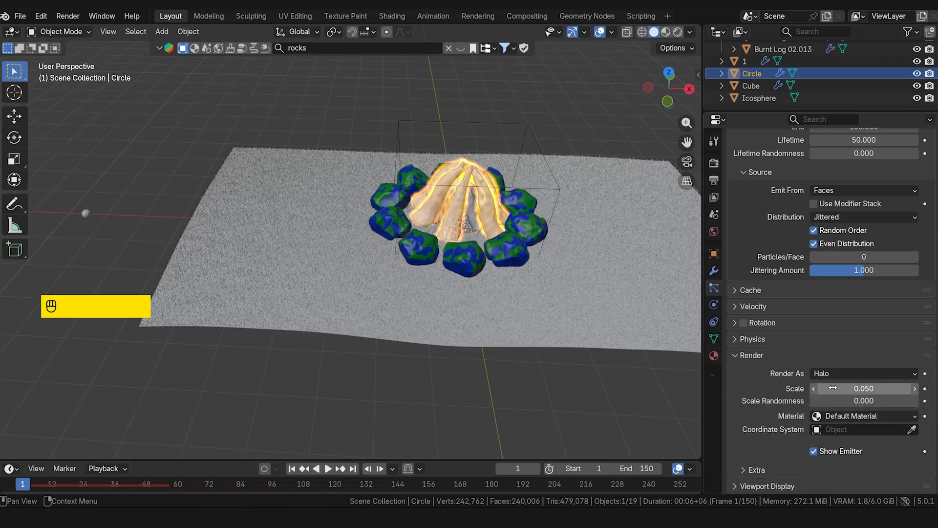
left_click(878, 373)
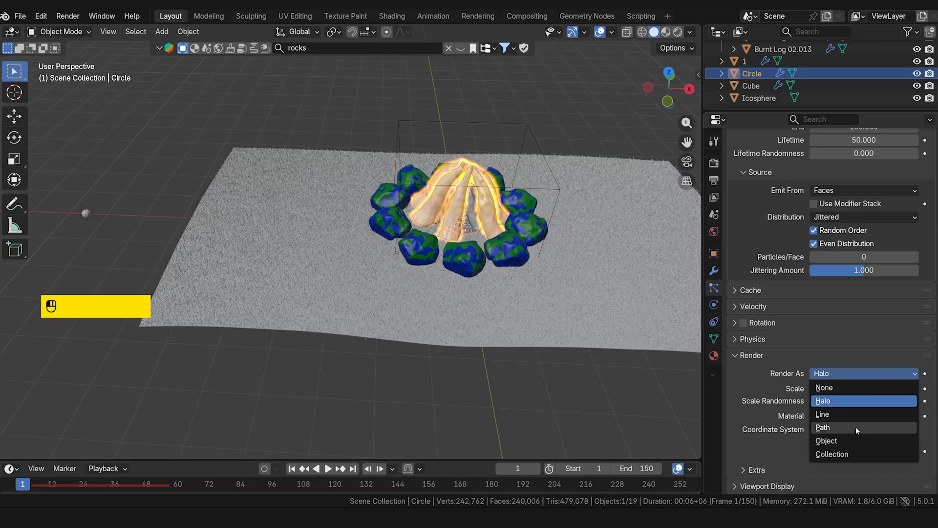
left_click(851, 440)
Assign the small ico sphere beside the grass as the particles' instance object.
scroll(878, 433, "down", 5)
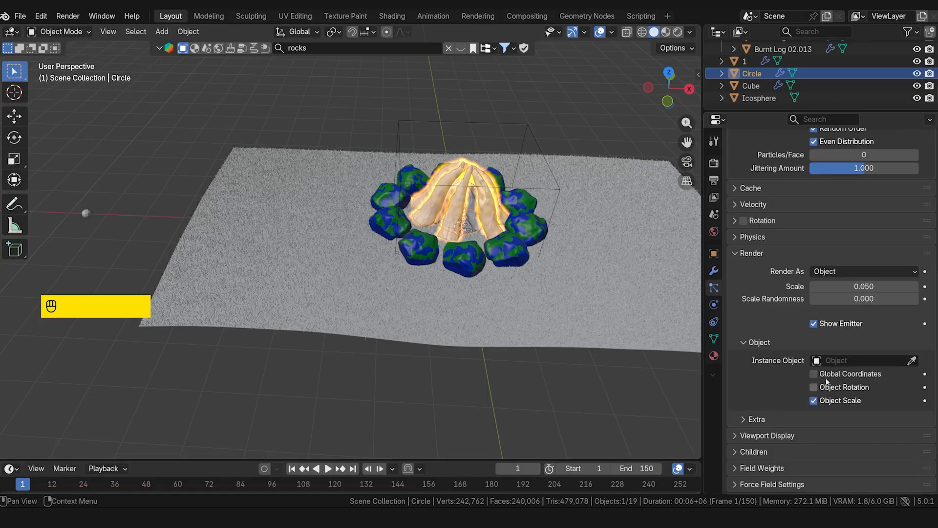
left_click(839, 361)
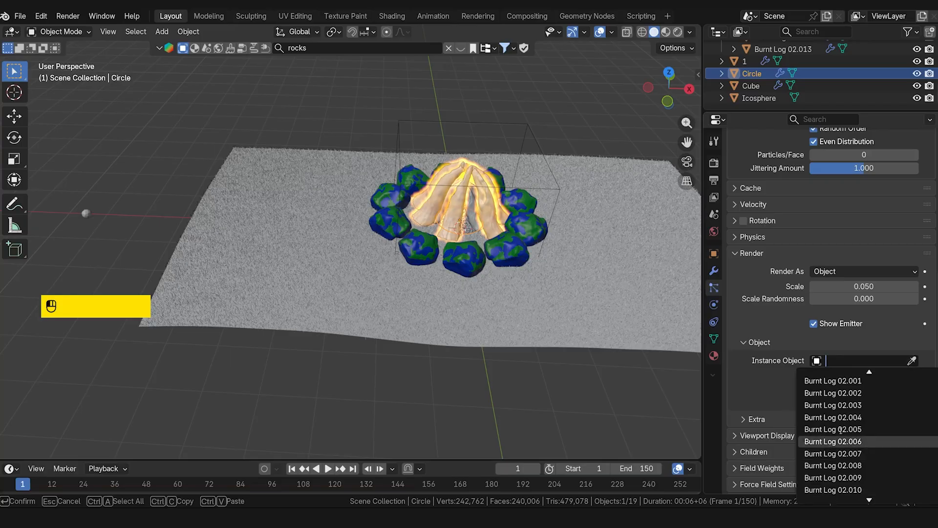
scroll(829, 445, "down", 2)
scroll(829, 446, "down", 5)
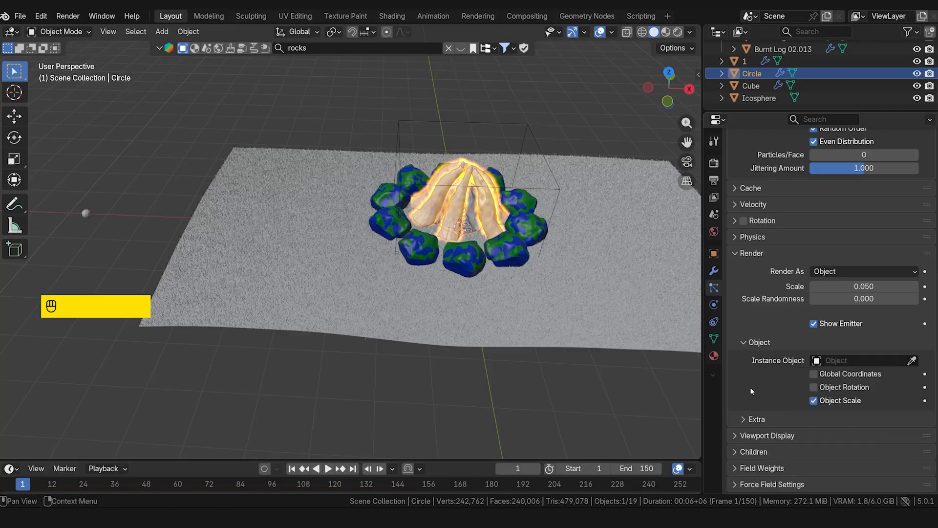
left_click(913, 361)
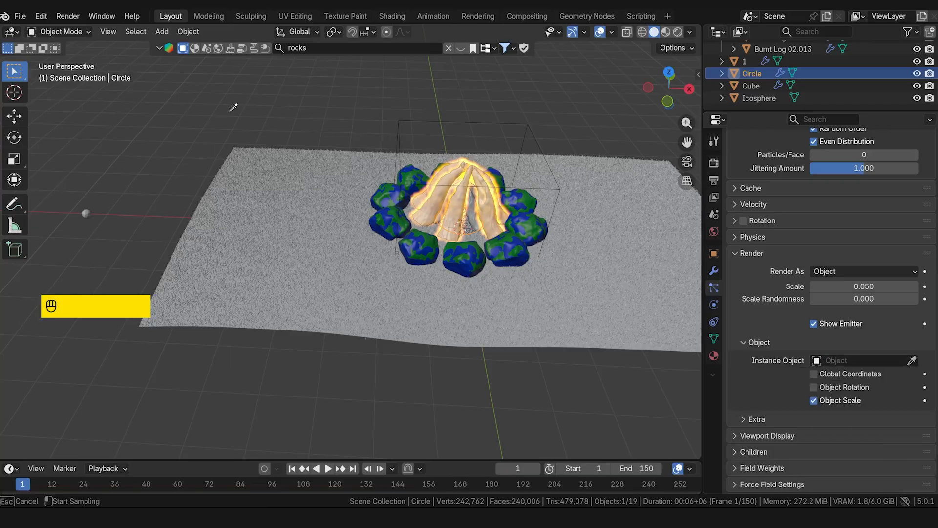
left_click(84, 211)
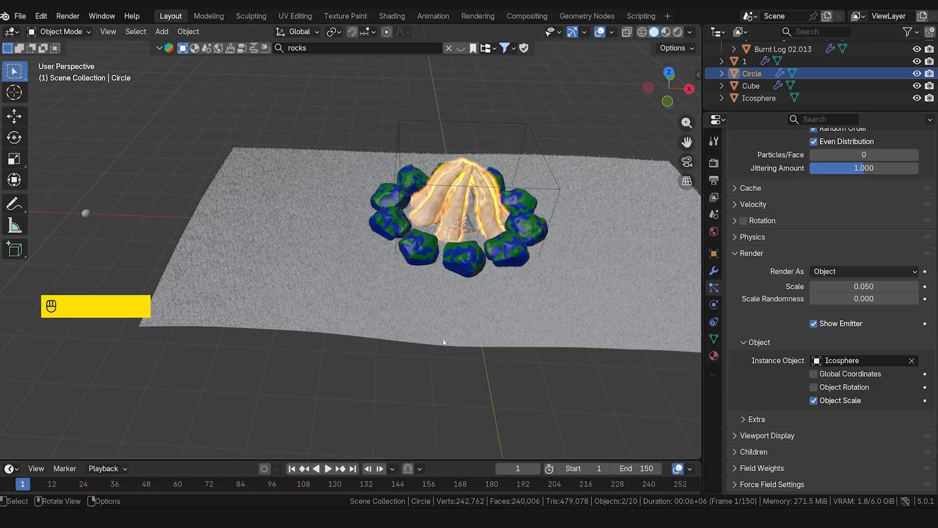
Play the animation and view the campfire from a low angle to check the particles' direction, and stop playback.
left_click(329, 468)
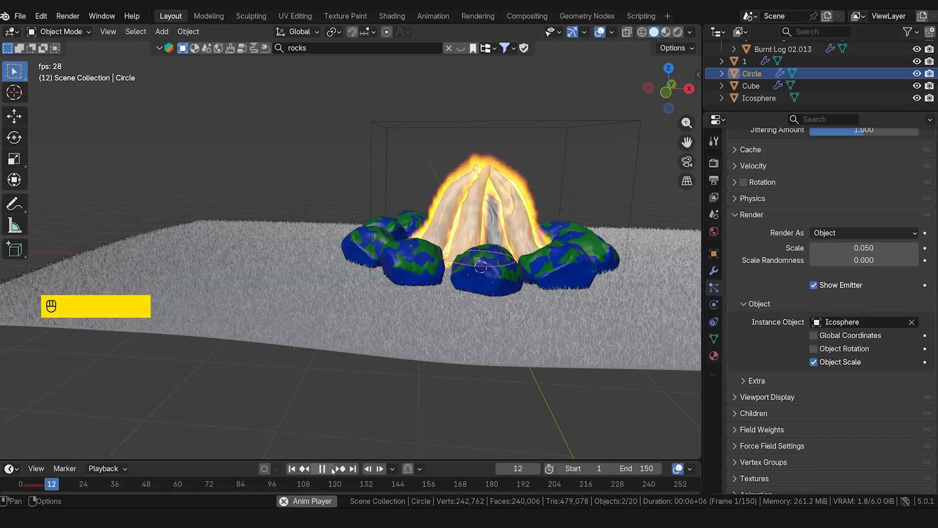
middle_click_drag(537, 350, 545, 339)
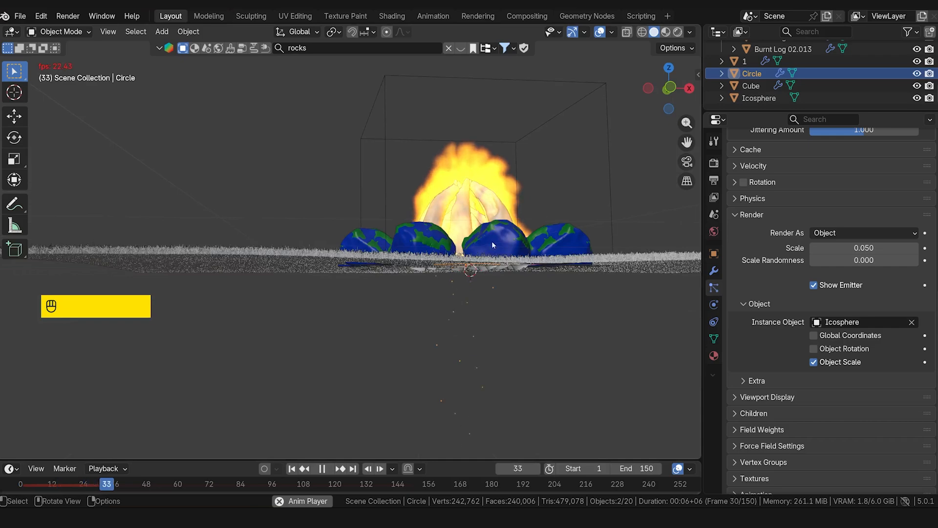
left_click(322, 469)
Set the gravity field weight of the circle's particle system to 0.
scroll(684, 409, "down", 1)
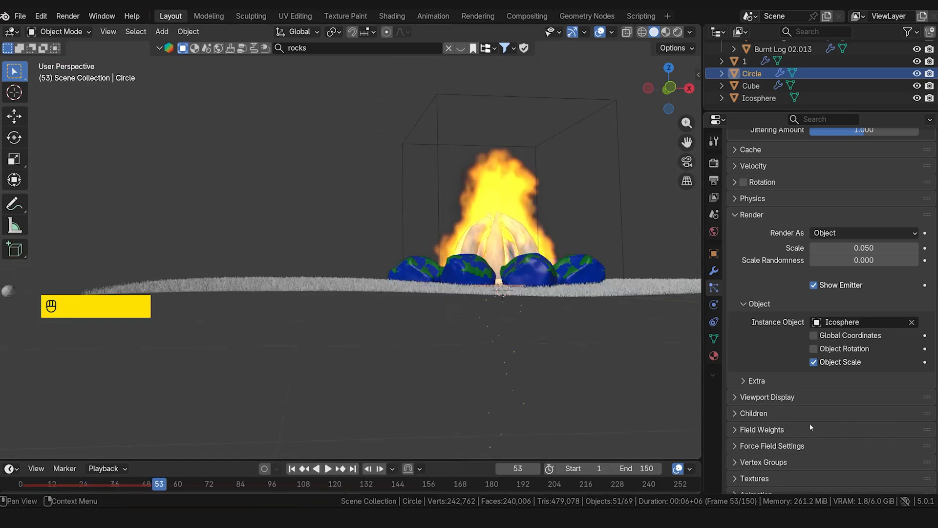
scroll(811, 446, "down", 1)
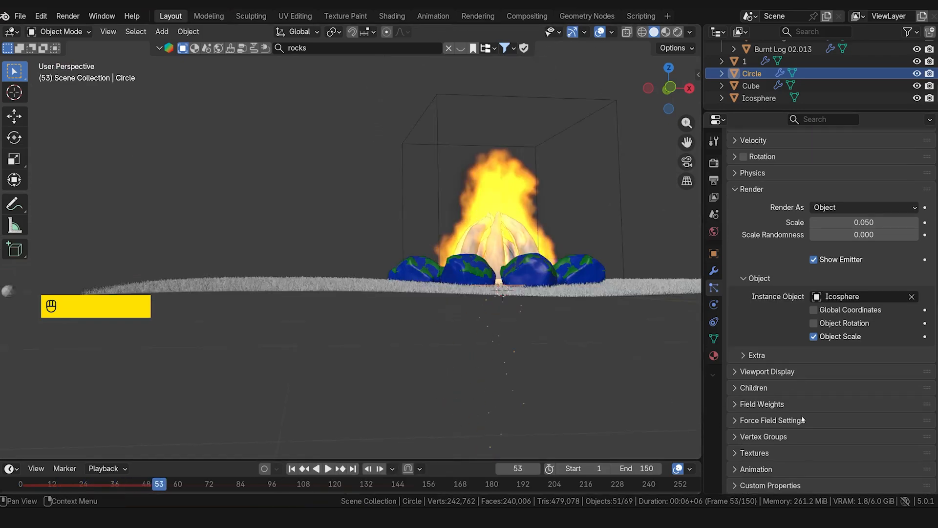
left_click(740, 405)
scroll(759, 444, "down", 5)
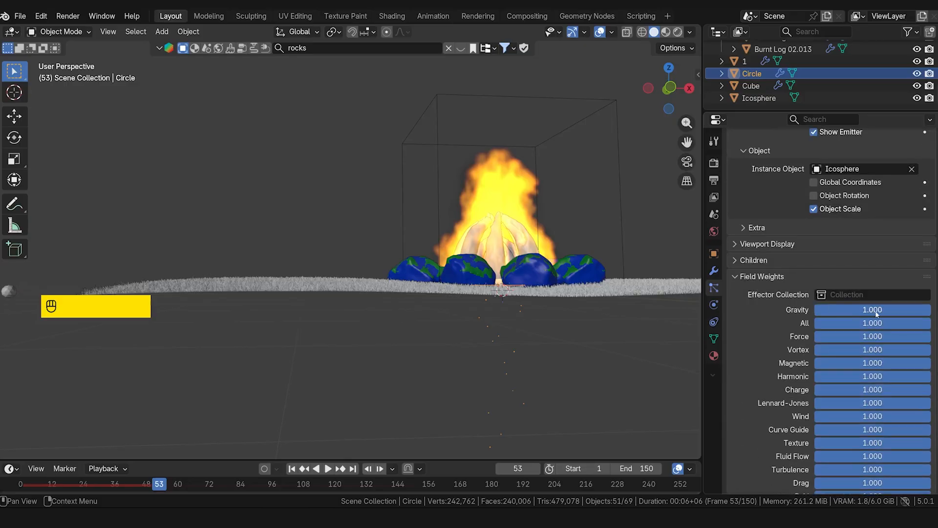
left_click_drag(873, 313, 767, 311)
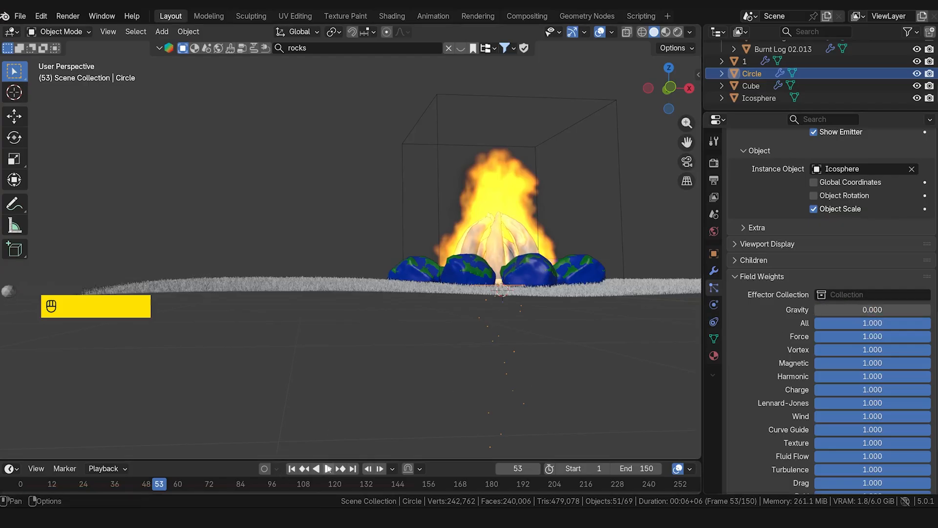
Replay the animation from the first frame, stop it, and inspect the particles around the logs up close.
left_click(292, 469)
left_click(328, 469)
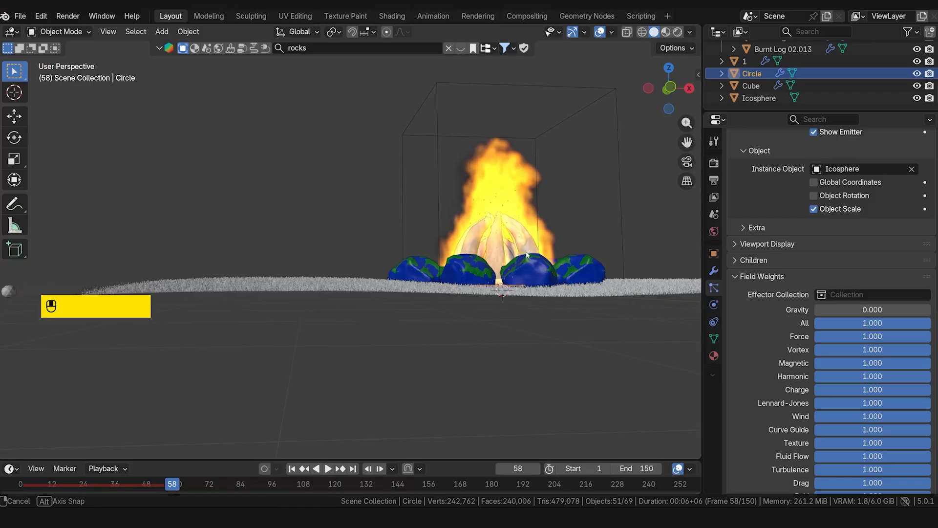
middle_click_drag(527, 254, 536, 241)
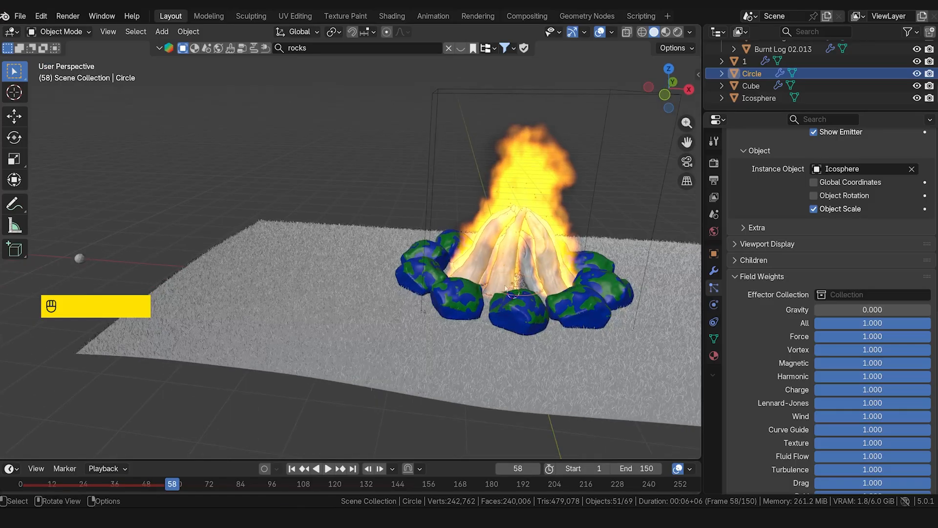
scroll(535, 242, "up", 6)
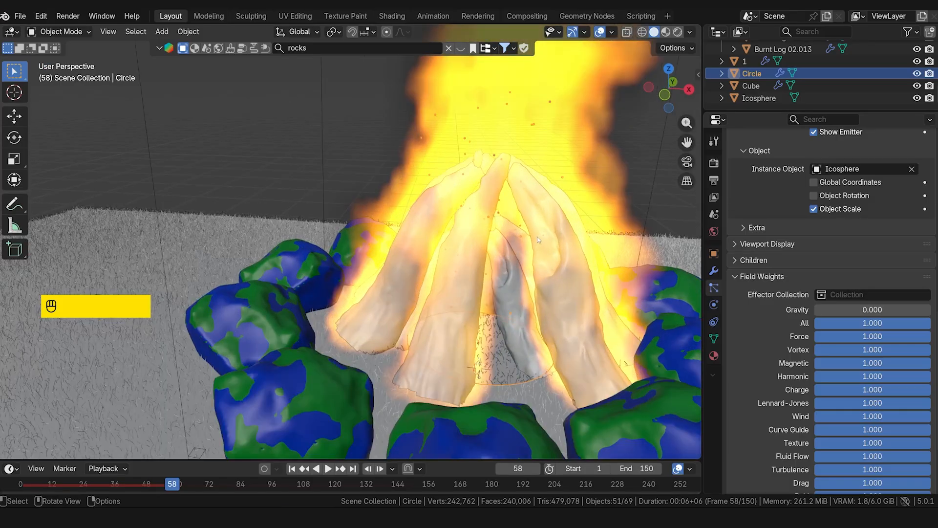
scroll(840, 248, "up", 8)
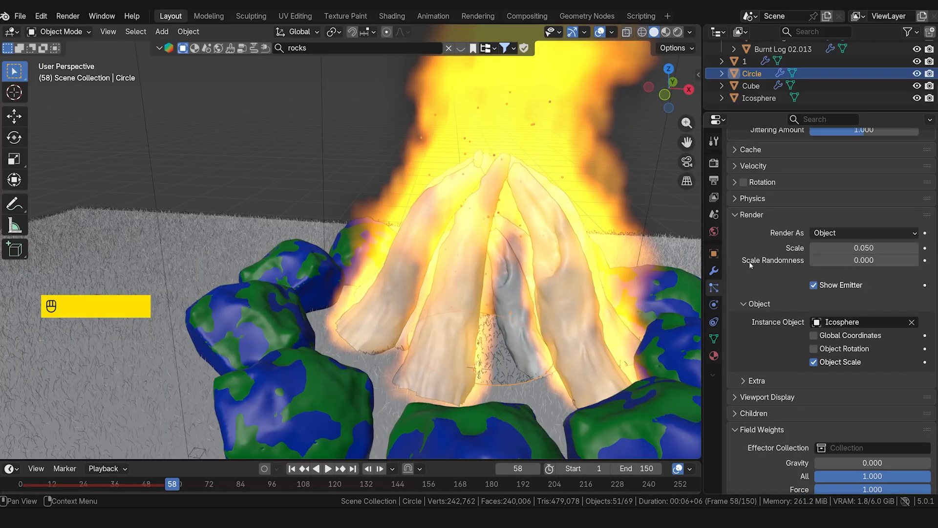
Set the particles' scale randomness to 0.138 and play the animation from the first frame to check their sizes.
left_click_drag(919, 261, 929, 261)
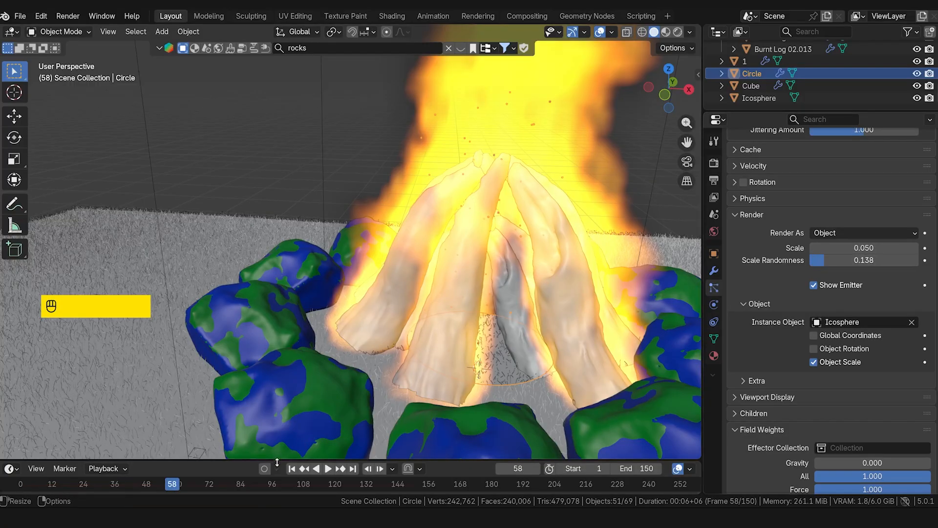
left_click(292, 468)
left_click(328, 468)
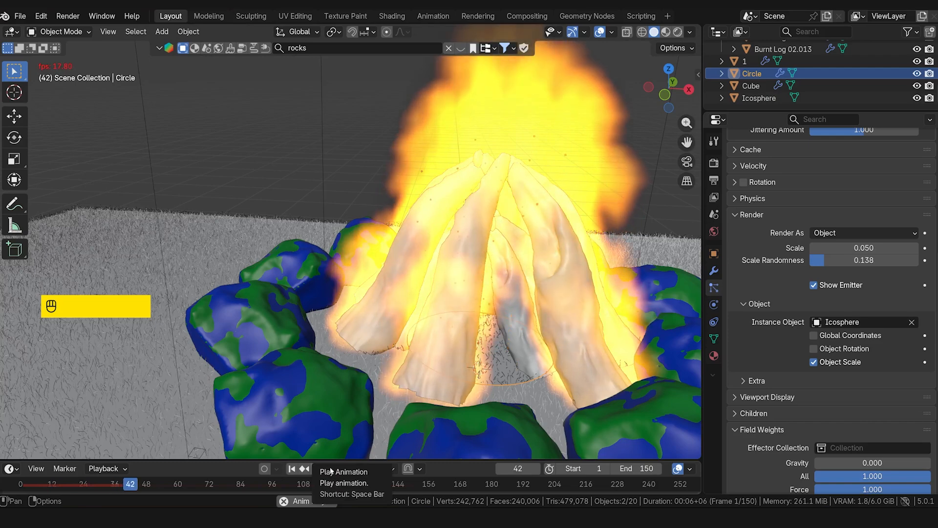
left_click(328, 469)
Set the particles' scale randomness to 0.616 and scale to 0.010, and replay the animation from the first frame.
left_click_drag(859, 260, 912, 260)
key("shift+Left")
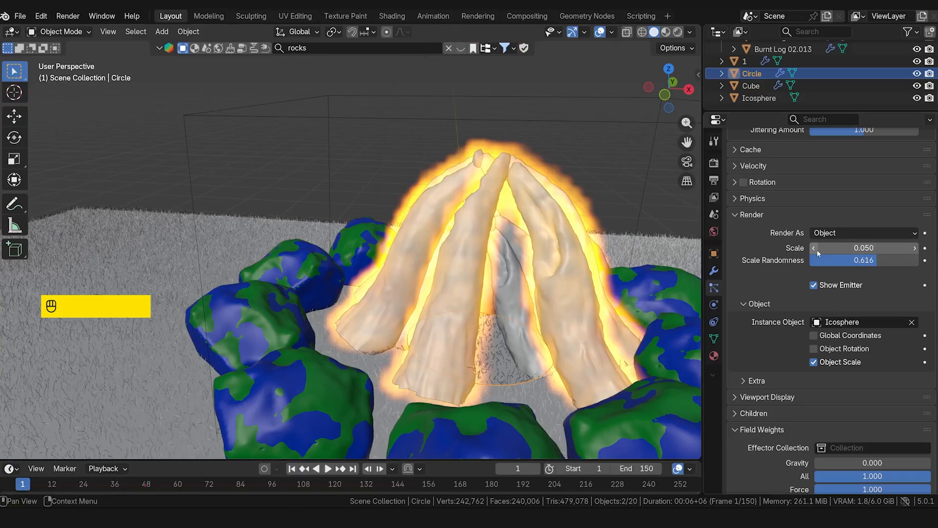
left_click_drag(817, 250, 808, 250)
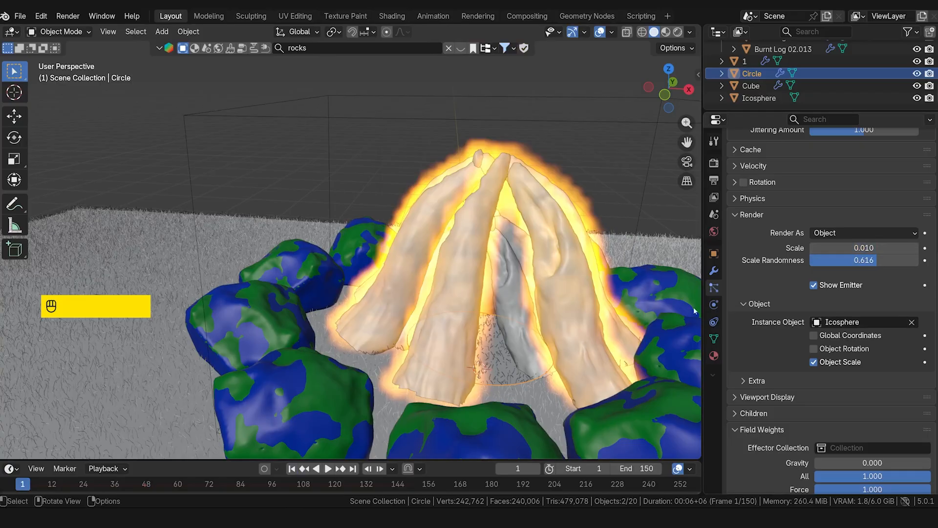
left_click(329, 468)
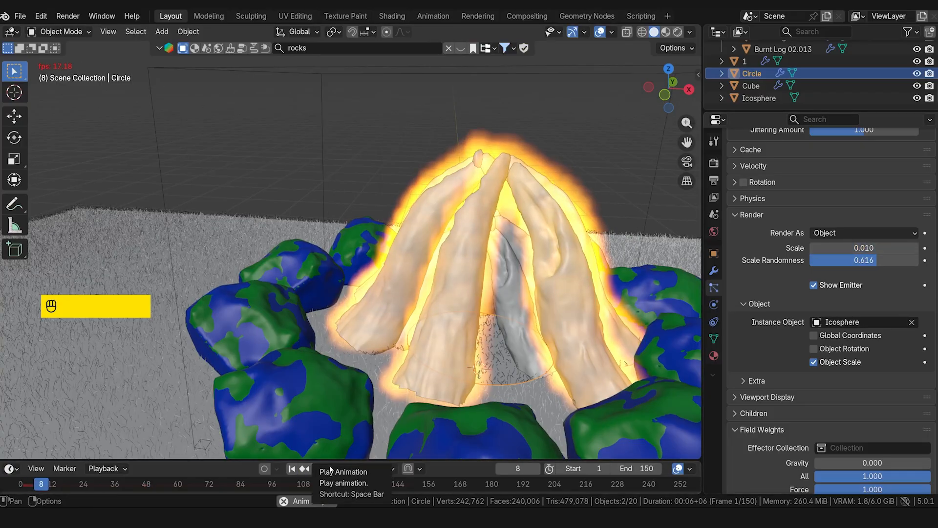
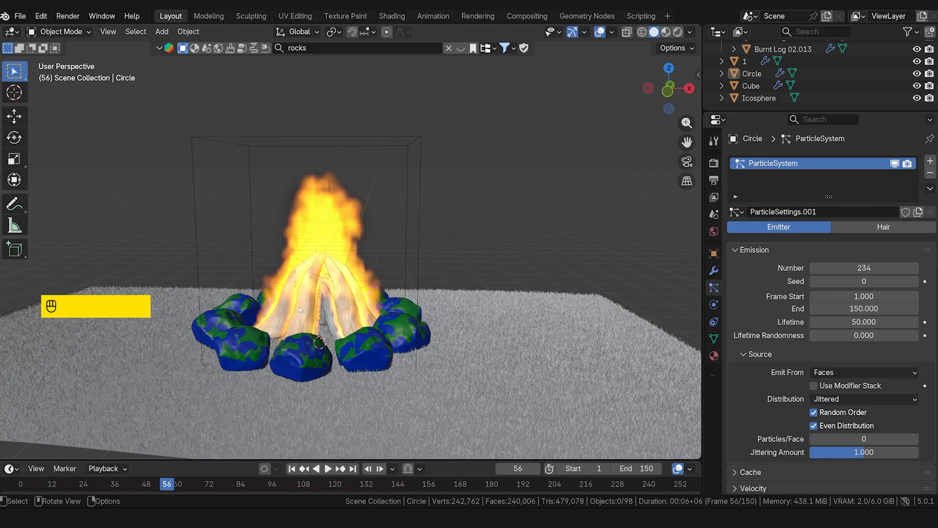
Add a Fluid Flow force field to the scene.
key("shift+a")
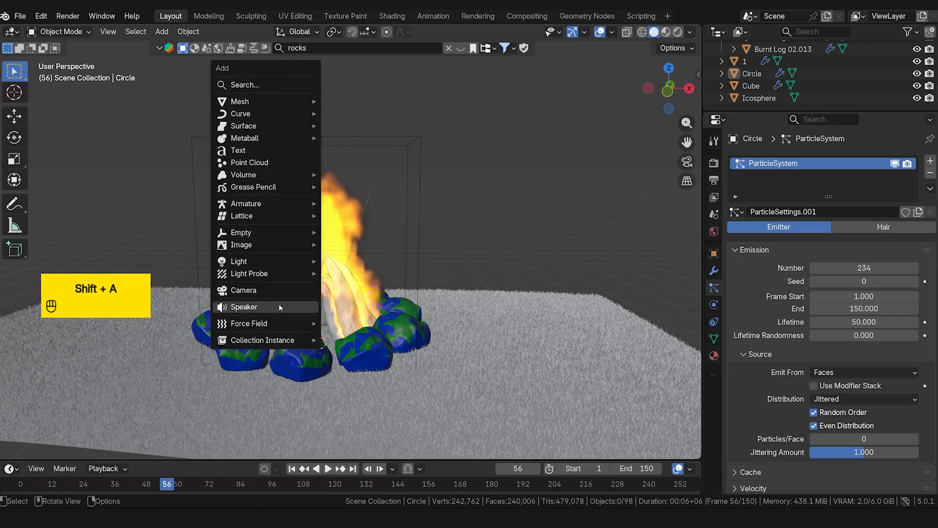
mouse_move(256, 329)
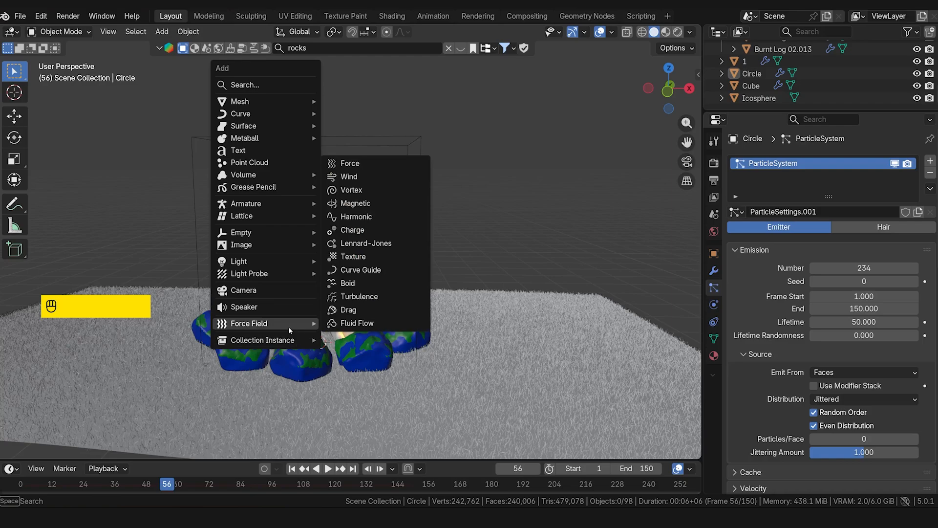
left_click(374, 324)
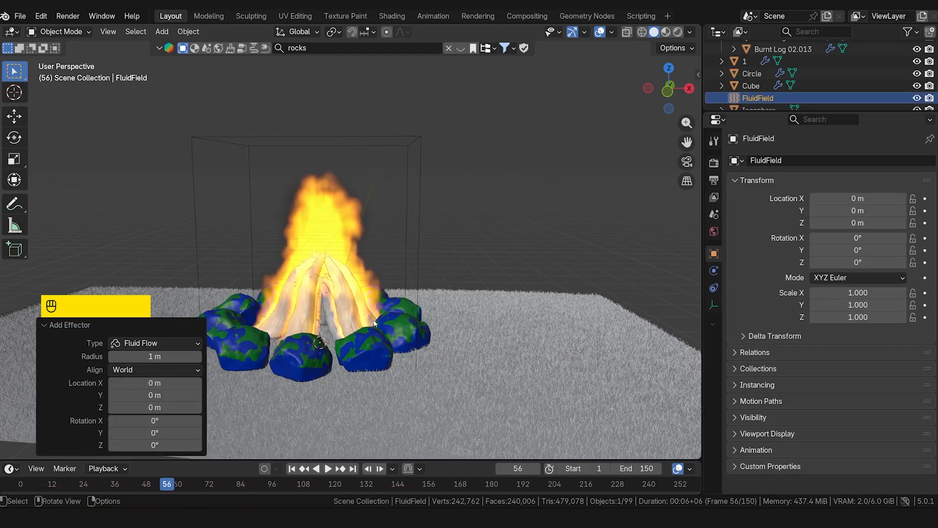
Assign the box-shaped fire domain, Cube, as the fluid flow field's domain object, and play the animation briefly to check the particles.
left_click(715, 270)
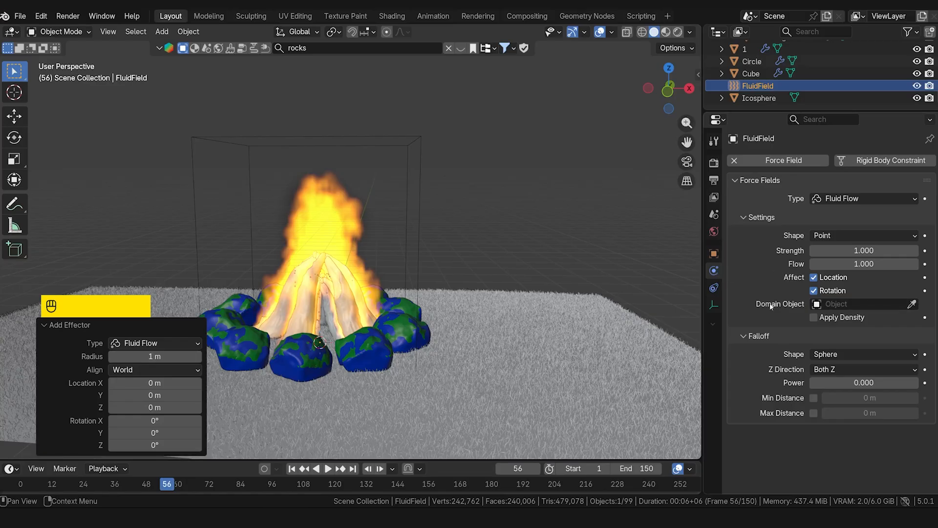
left_click(890, 305)
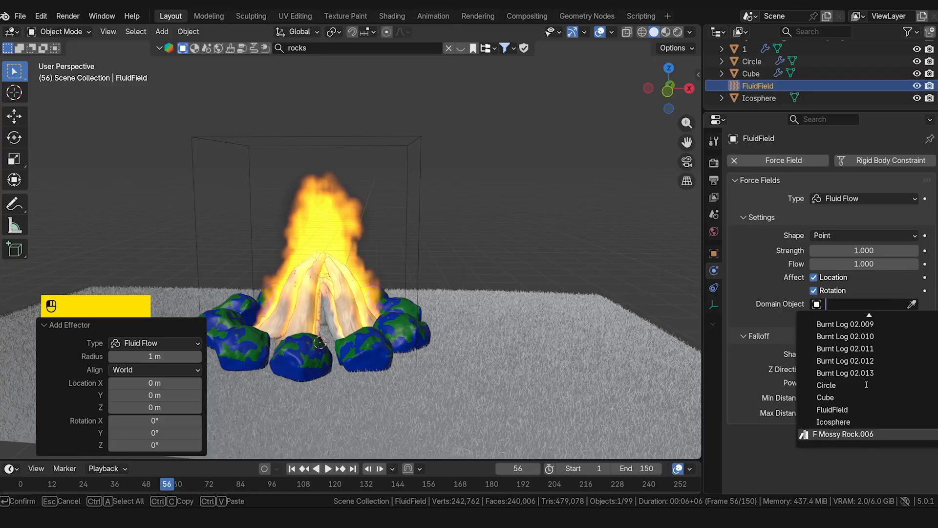
left_click(914, 304)
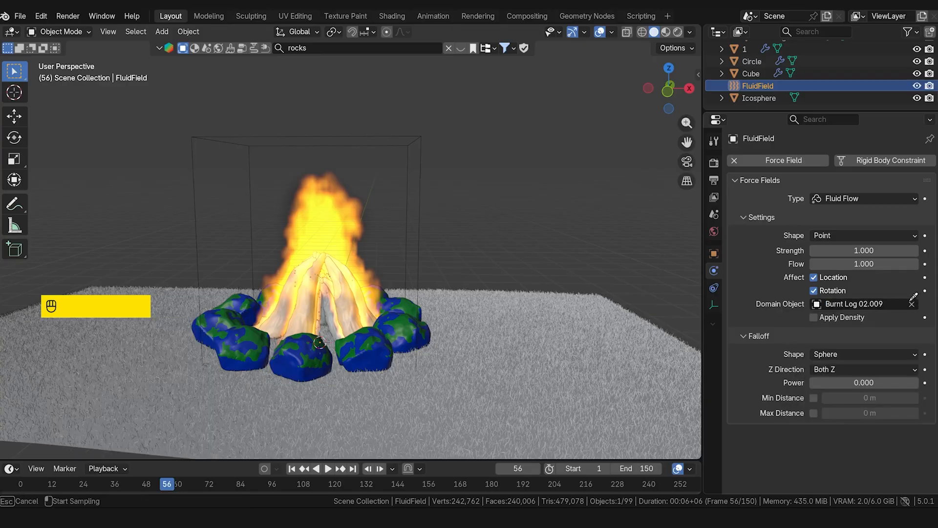
left_click(406, 148)
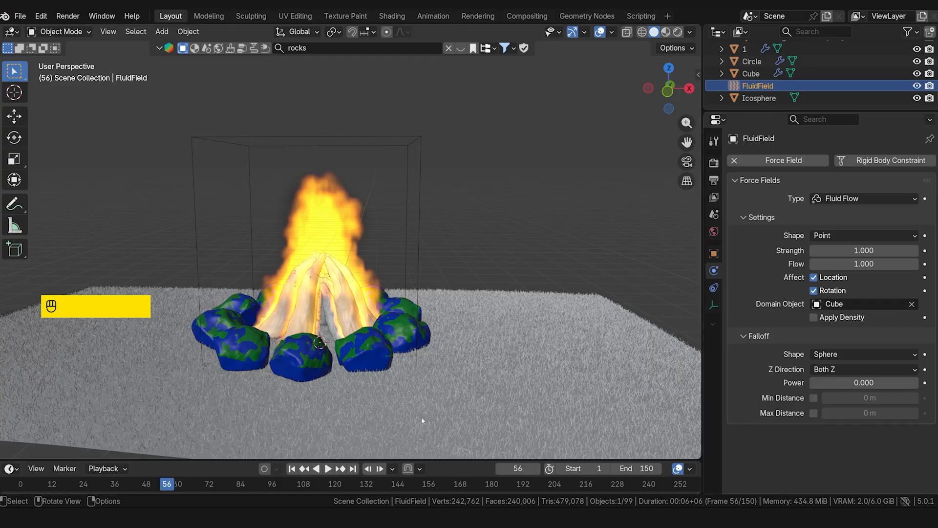
left_click(329, 468)
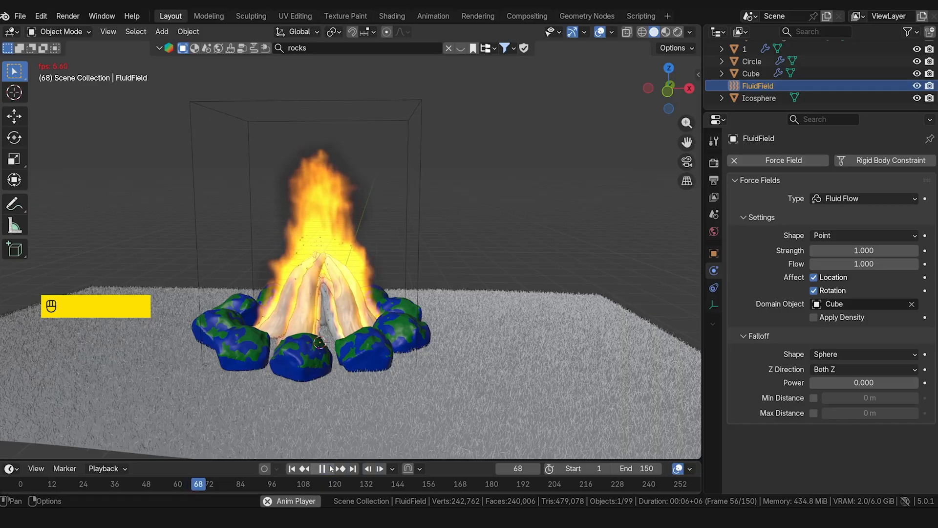
key("space")
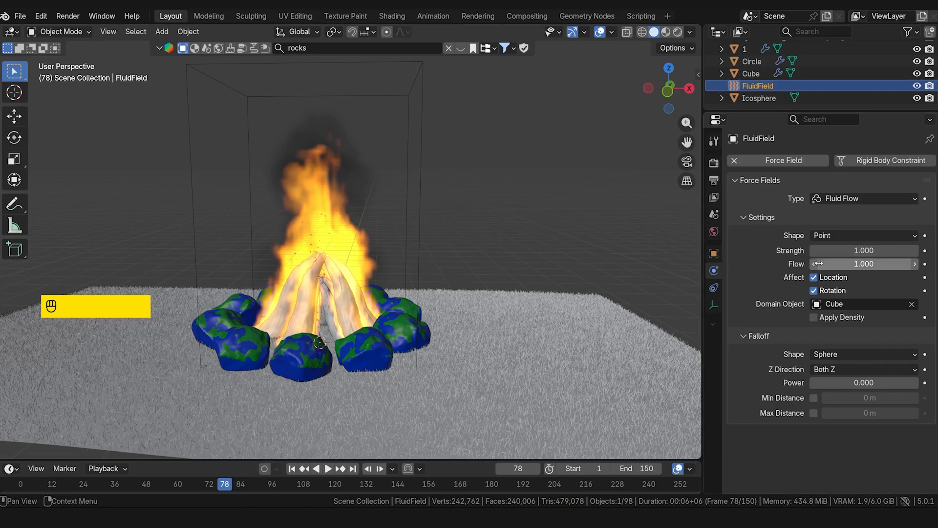
Set the fluid flow field's strength to 2.3 and play the animation briefly to check the particles.
left_click(868, 251)
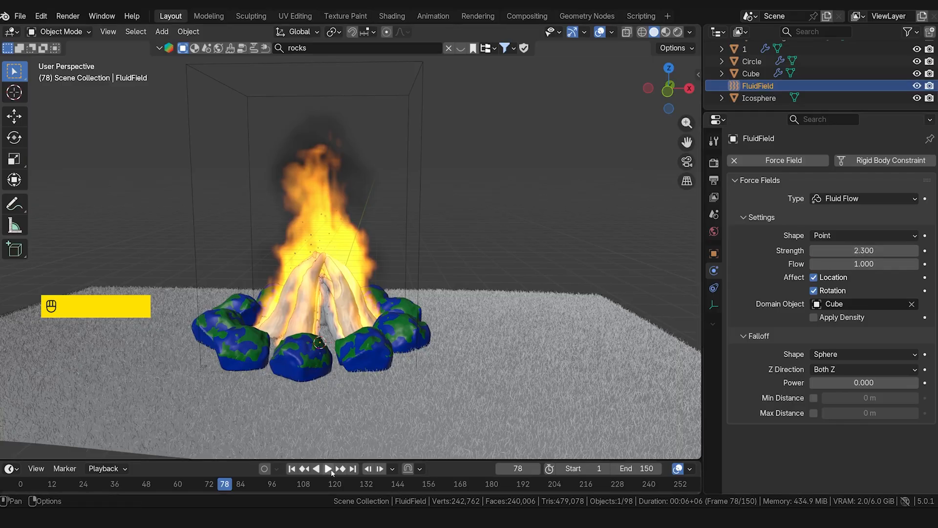
left_click(328, 468)
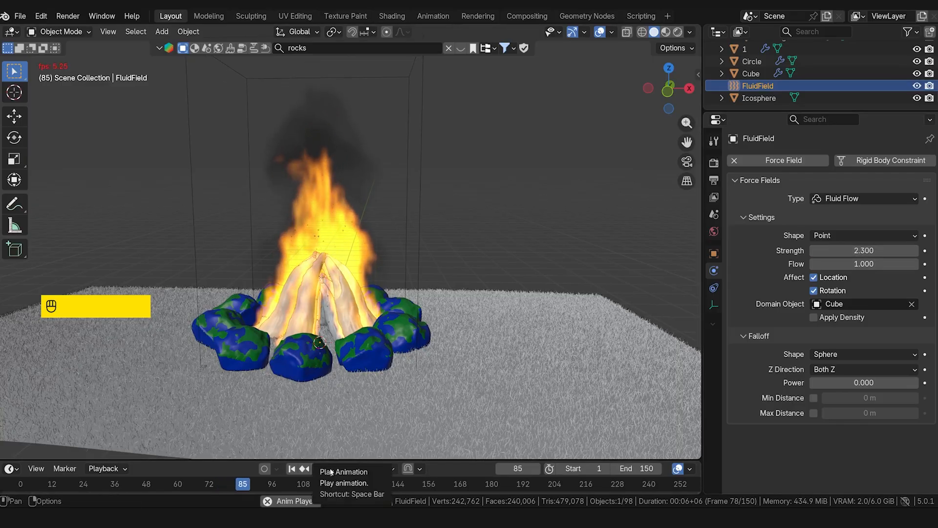
left_click(329, 470)
Examine the particles in the flames above the logs up close.
scroll(441, 270, "up", 8)
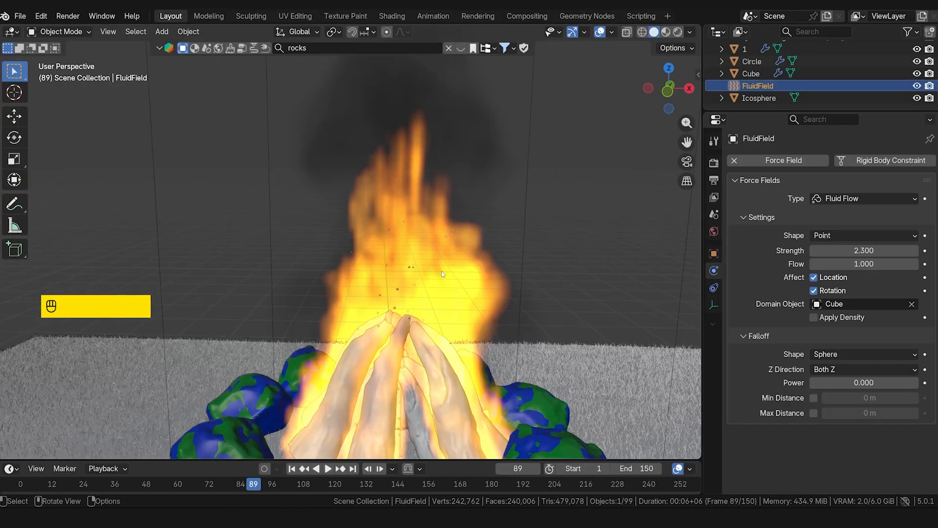
scroll(327, 256, "up", 6)
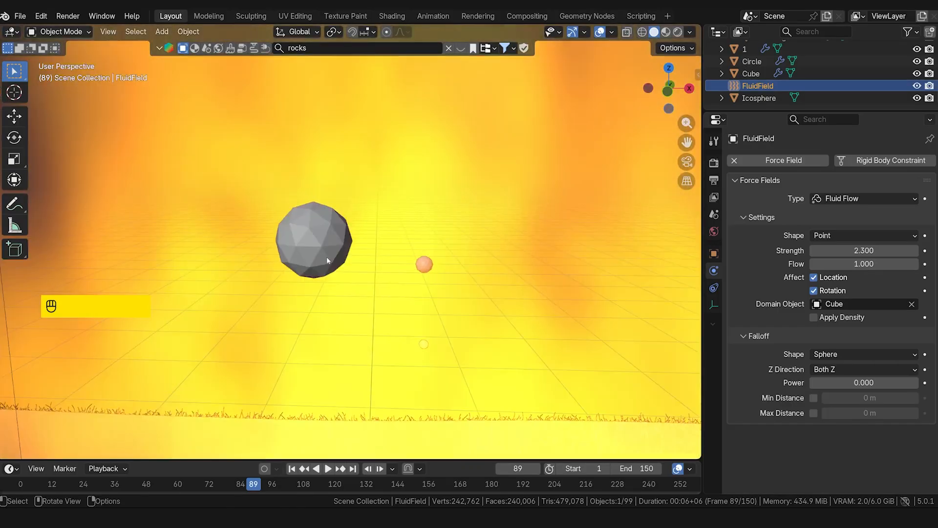
scroll(327, 256, "down", 5)
scroll(314, 287, "up", 5)
scroll(318, 235, "down", 6)
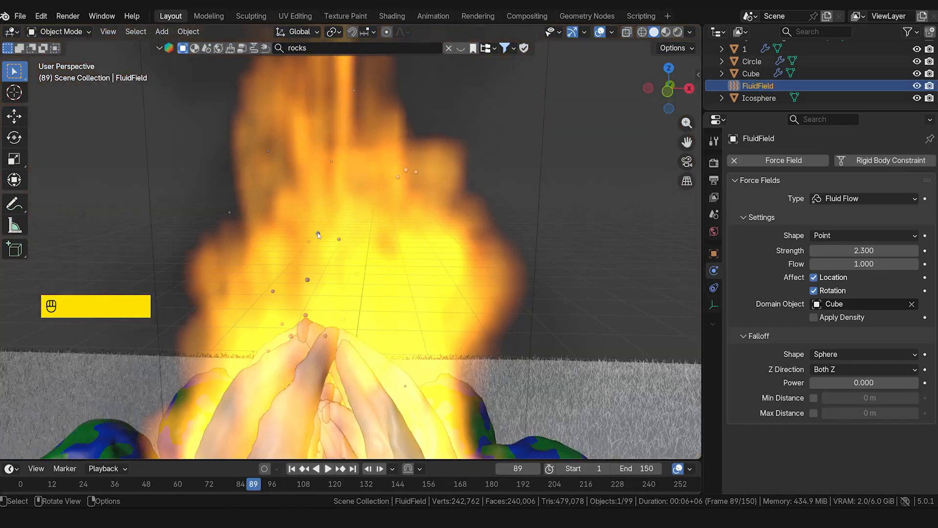
scroll(318, 233, "up", 4)
scroll(317, 234, "down", 8)
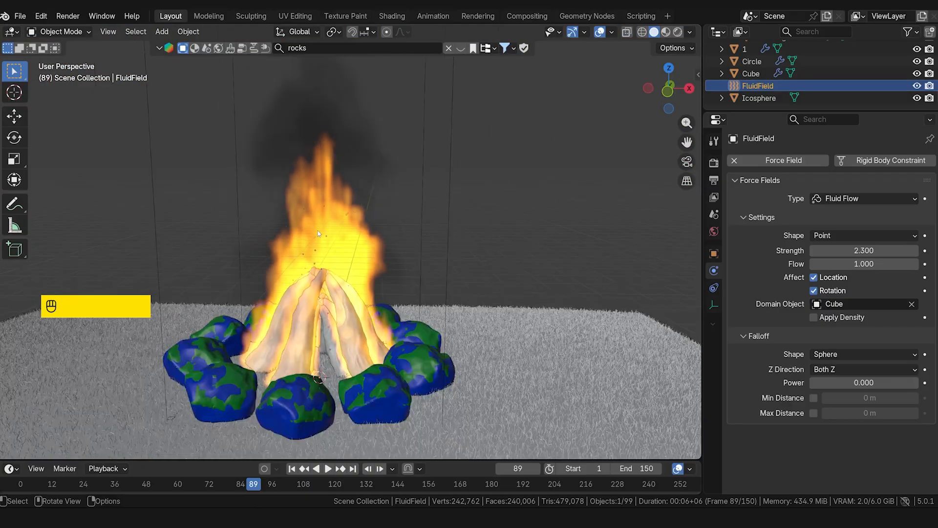
Select the small ico sphere beside the grass and create a new material for it in the Shading workspace.
middle_click_drag(357, 258, 159, 292)
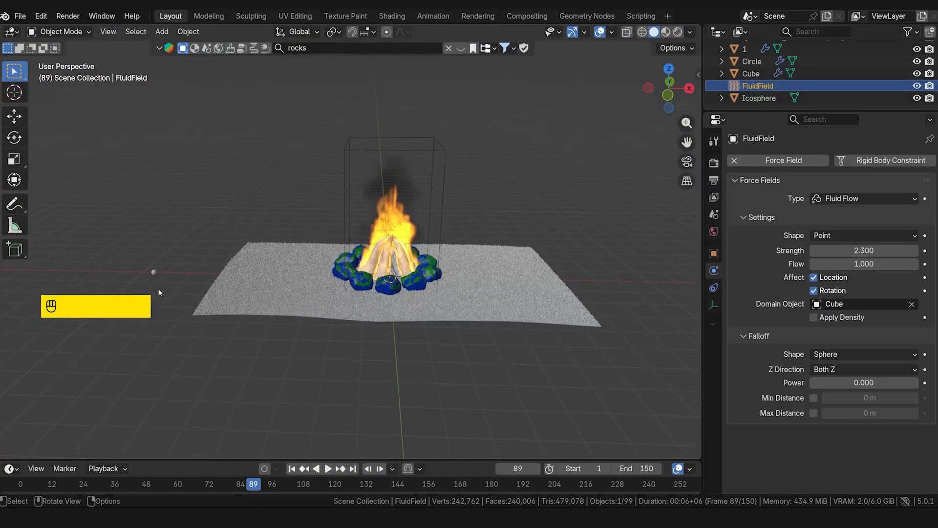
left_click(154, 272)
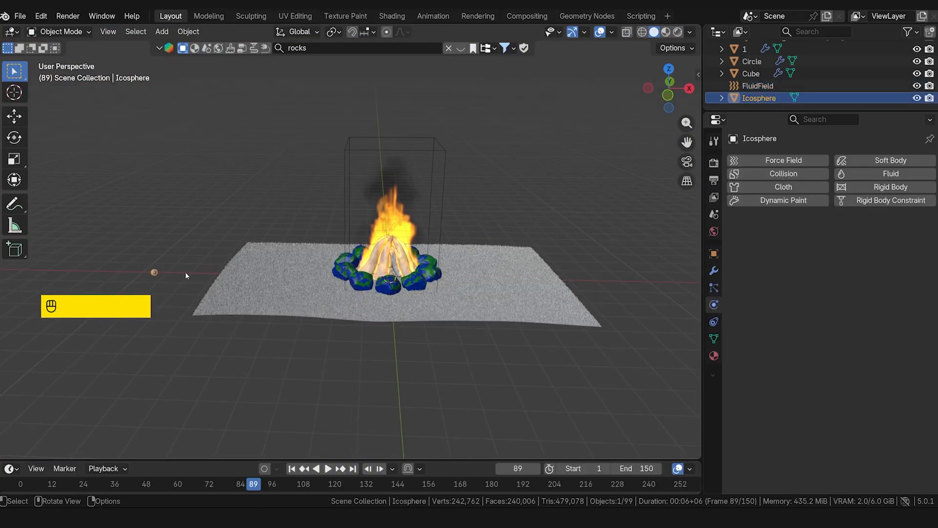
left_click(390, 17)
middle_click_drag(284, 174, 264, 174)
right_click(264, 174)
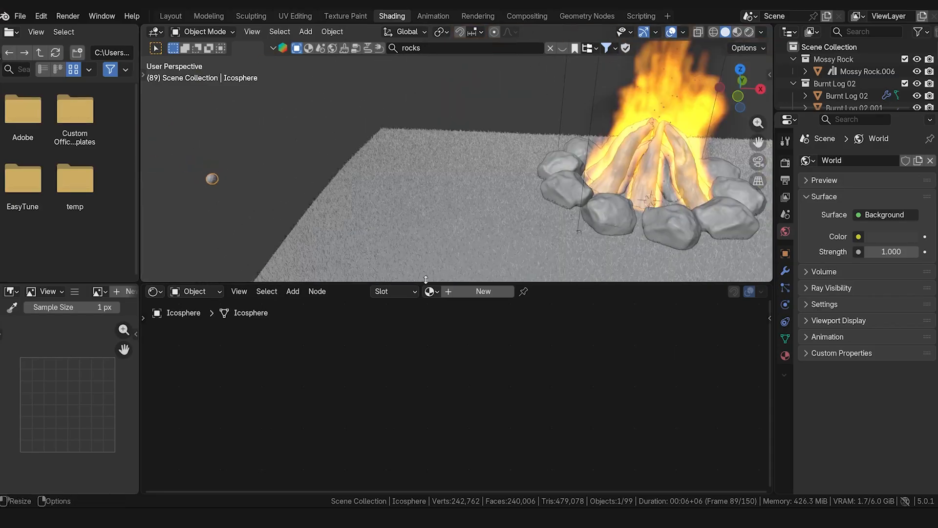
left_click(461, 293)
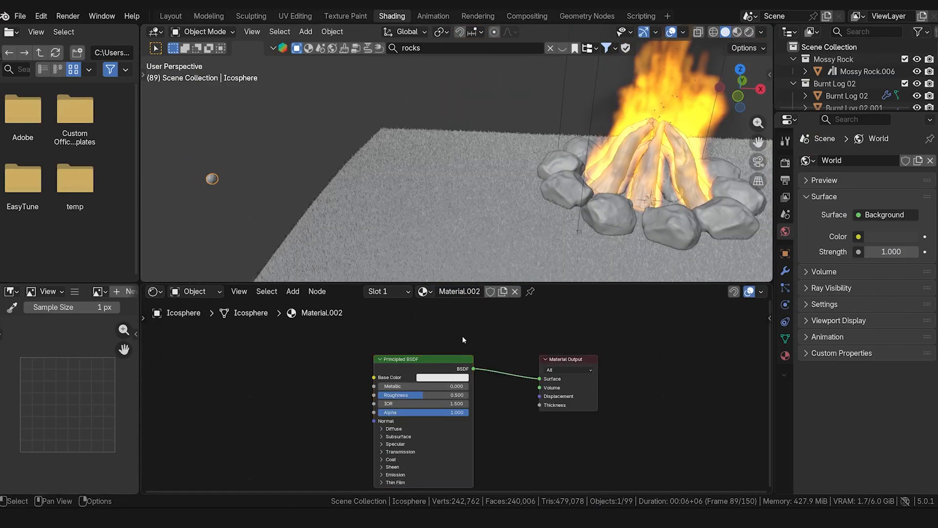
Replace the ico sphere material's Principled BSDF with an Emission shader connected to the material output's Surface.
middle_click_drag(449, 362, 477, 333)
key("x")
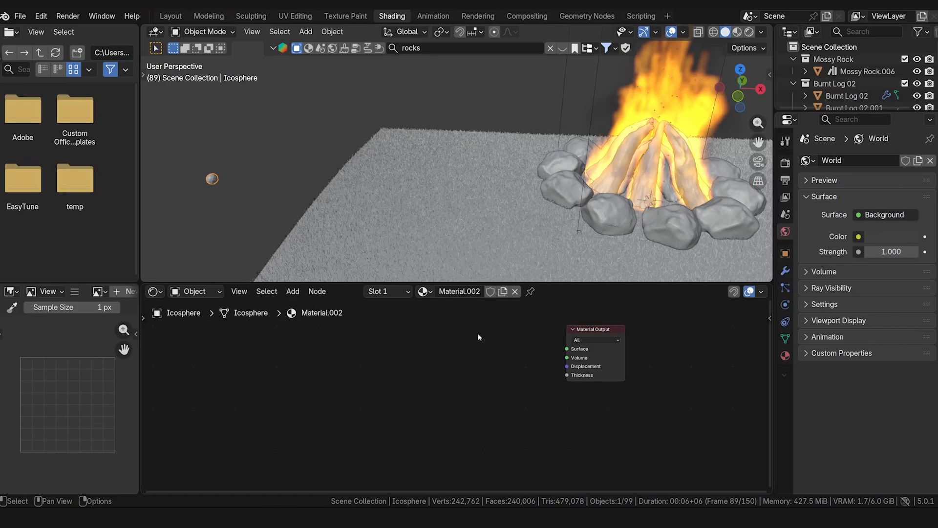
key("shift+a")
type("emiss")
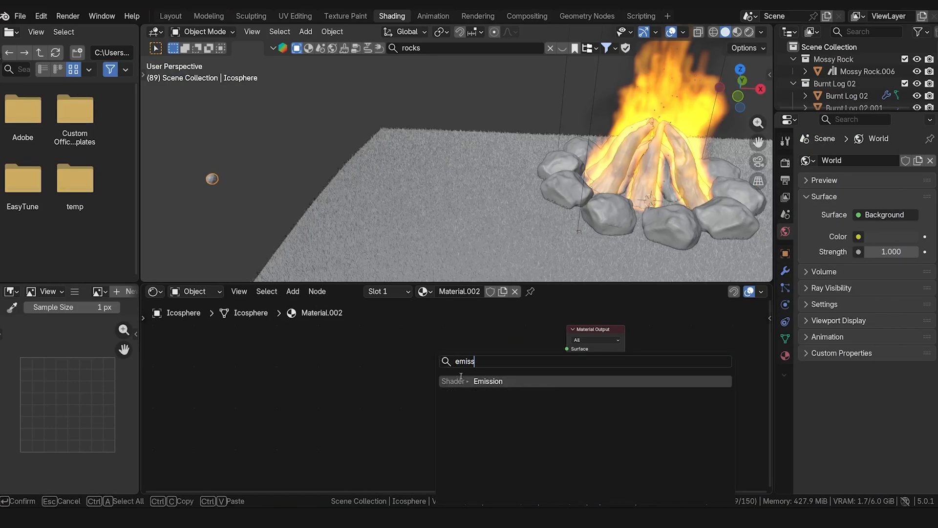
key("Return")
left_click(501, 366)
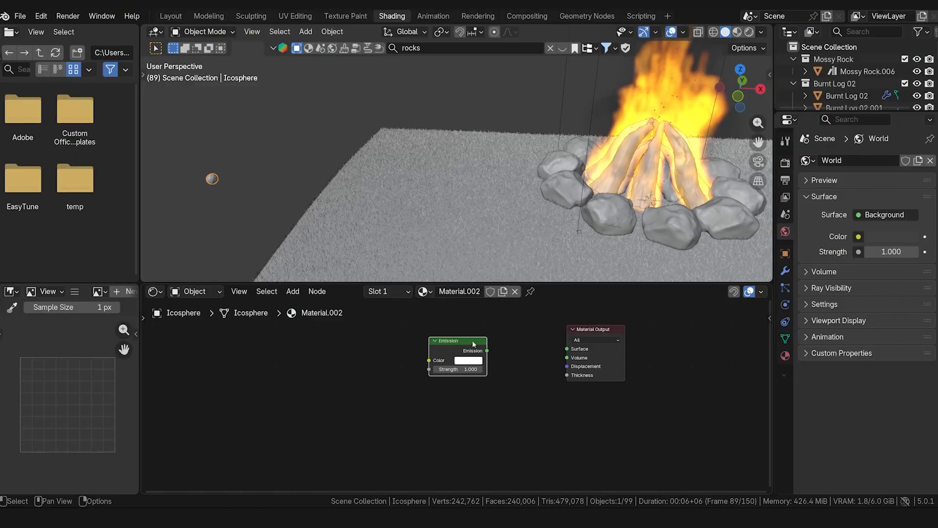
left_click_drag(474, 344, 564, 350)
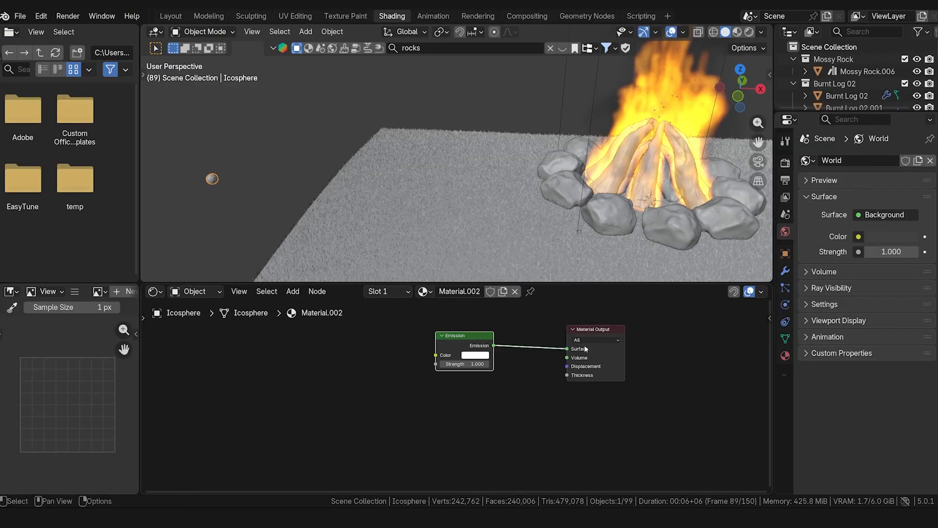
Set the Emission strength to 25 and place the Emission node closer to the material output.
left_click(465, 365)
type("2")
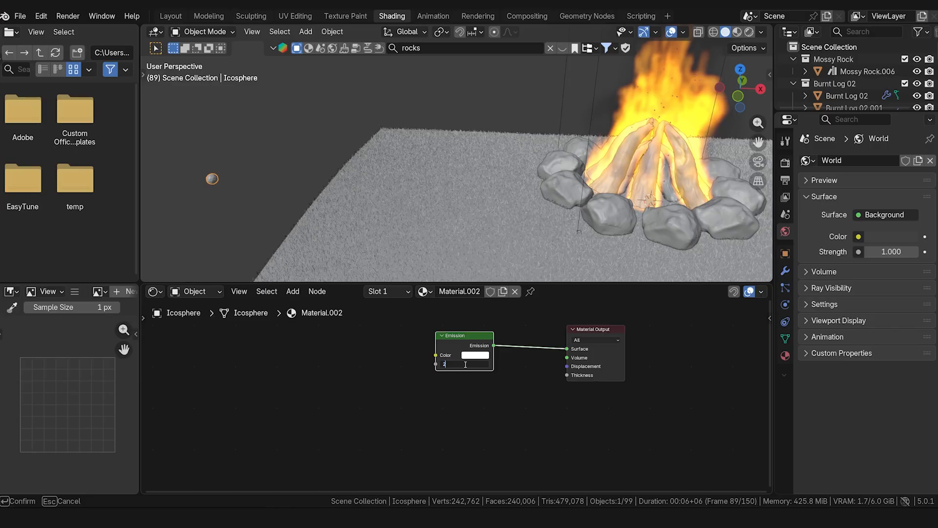
type("5")
key("Return")
scroll(404, 359, "down", 2)
left_click_drag(445, 341, 479, 341)
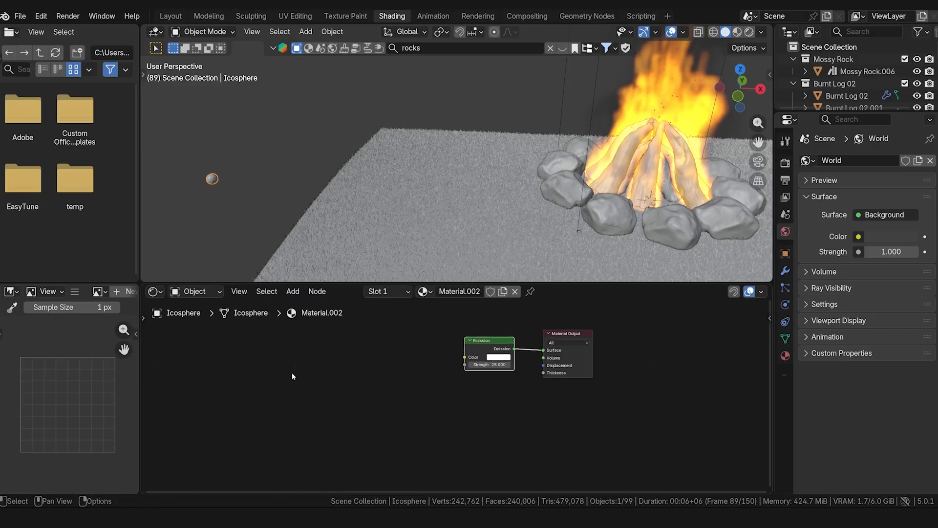
Add a Particle Info node to the ico sphere's material, well before the Emission node.
key("shift+a")
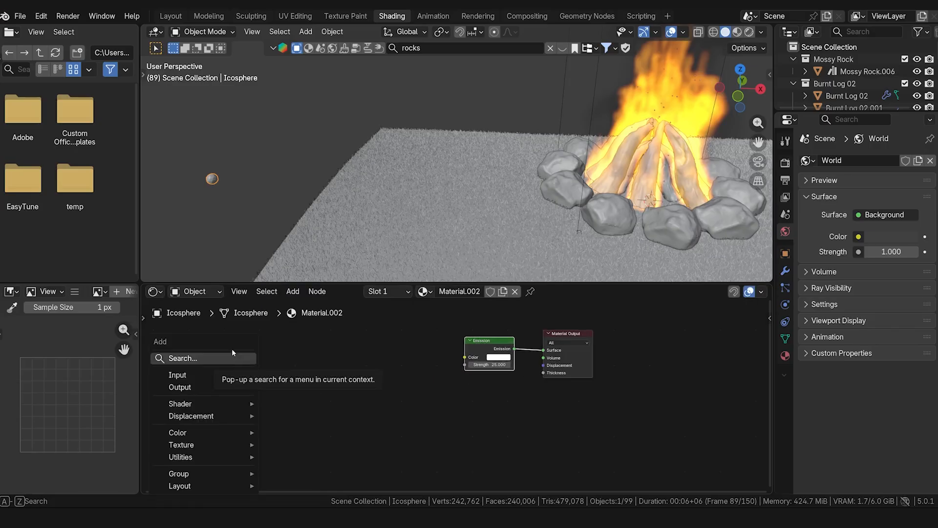
type("particl")
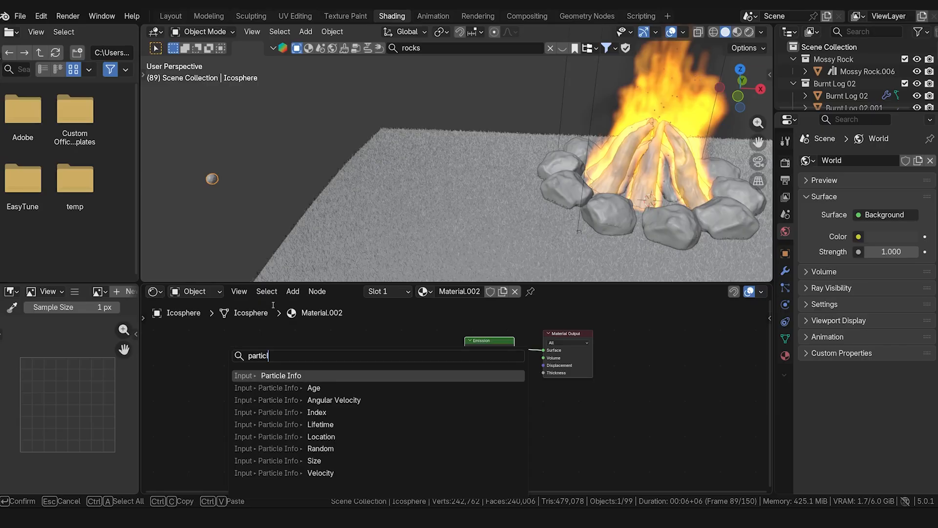
key("Return")
left_click(297, 381)
Add a Color Ramp node to the ico sphere's material, between the Particle Info and Emission nodes.
key("shift+a")
mouse_move(297, 384)
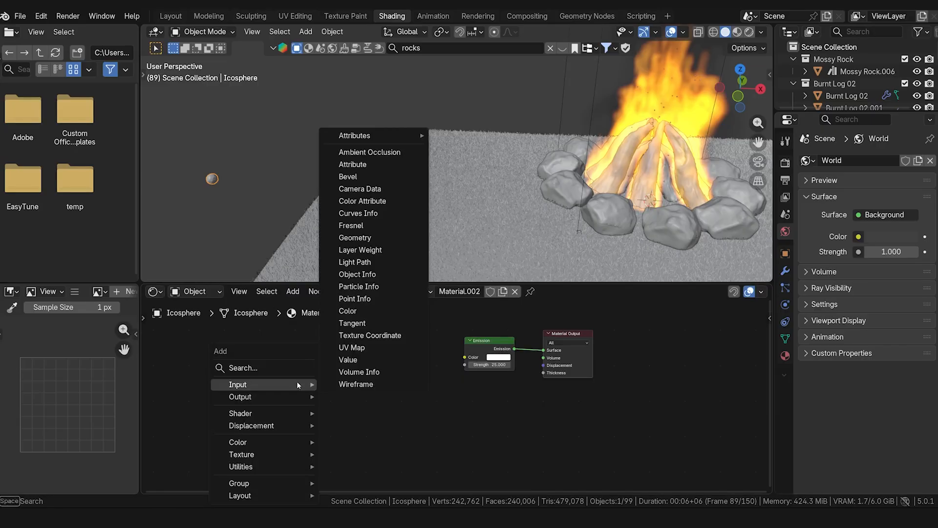
type("colo")
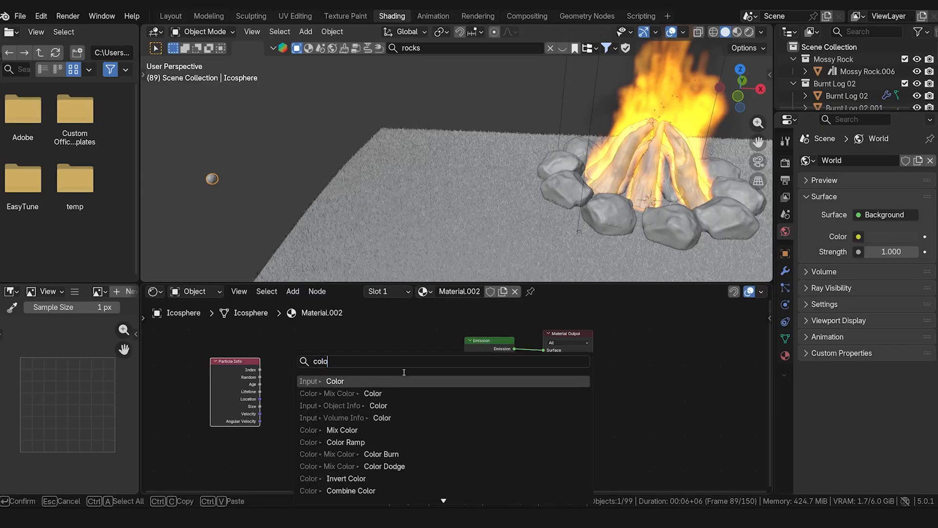
left_click(390, 443)
left_click(326, 373)
left_click_drag(353, 374, 317, 374)
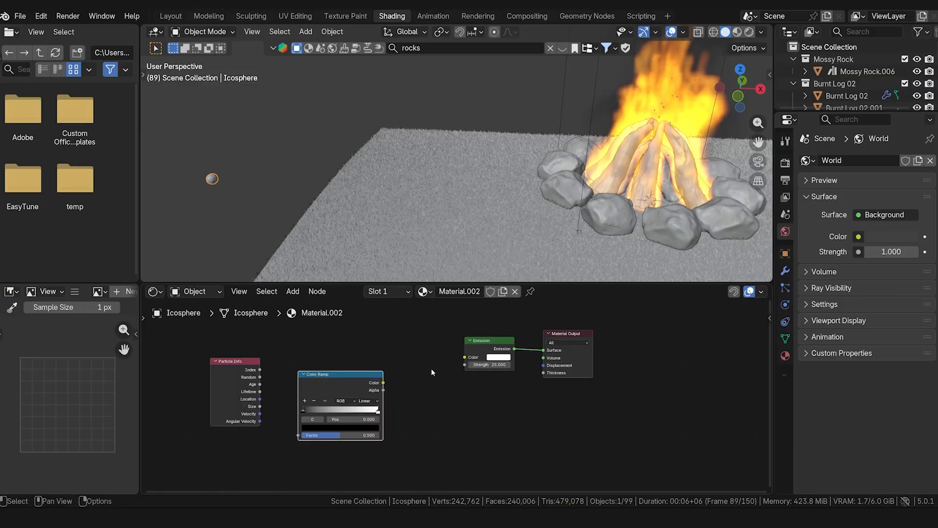
Add a Math node set to Divide and place it between the Particle Info and Color Ramp nodes.
key("shift+a")
type("math")
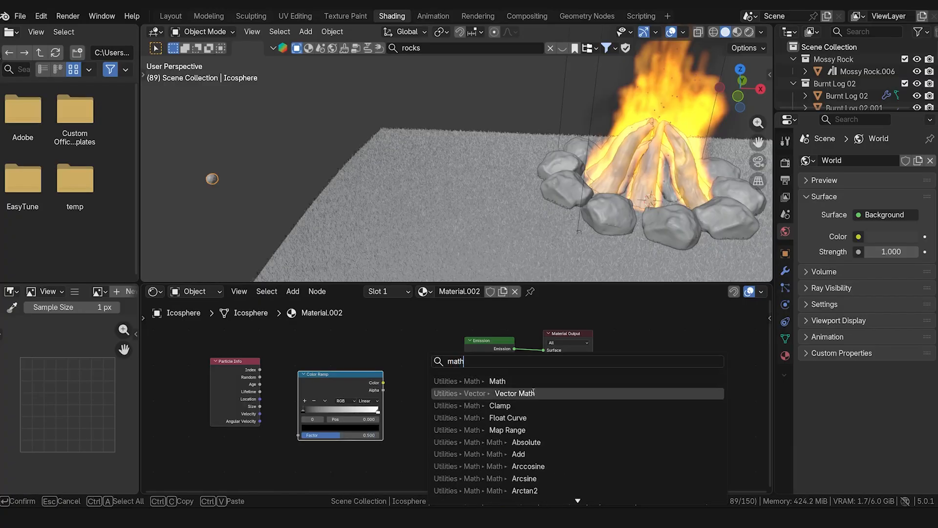
left_click(494, 381)
left_click(438, 401)
left_click(438, 399)
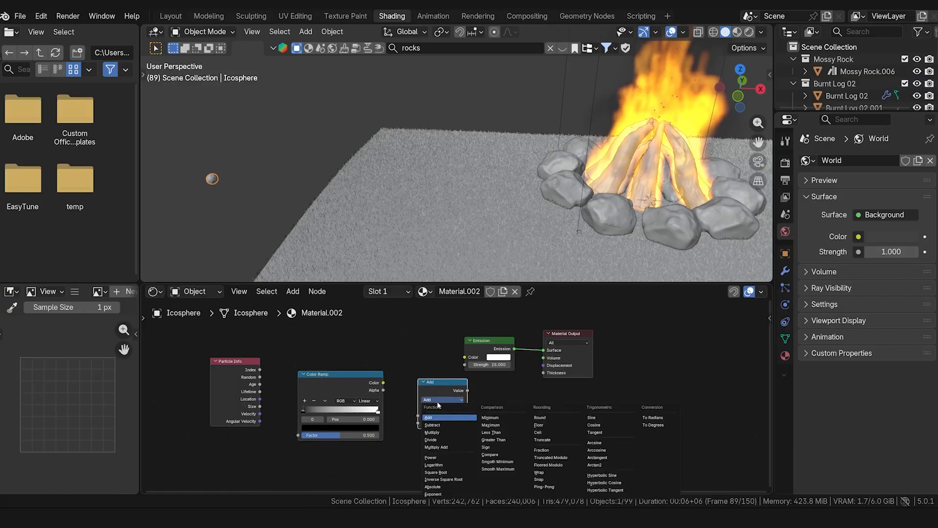
left_click(450, 439)
left_click_drag(432, 385, 306, 371)
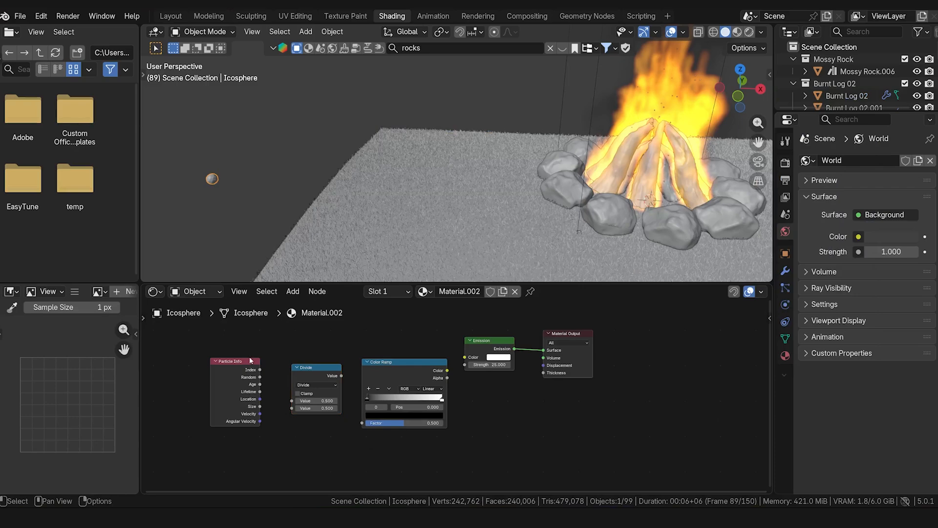
Connect Particle Info Age and Lifetime to the Divide values, its result to the Color Ramp Factor, and the ramp Color to the Emission Color.
left_click_drag(251, 361, 306, 419)
scroll(245, 362, "up", 2)
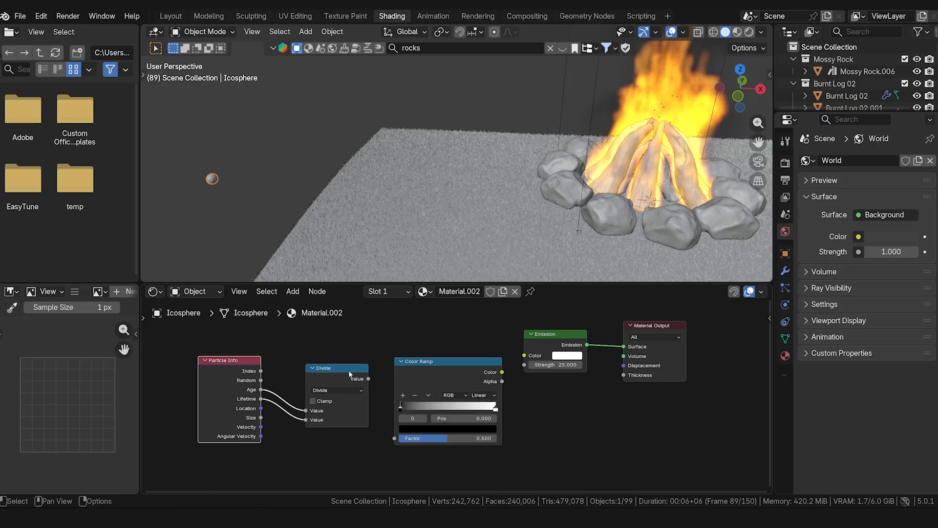
left_click_drag(369, 379, 388, 436)
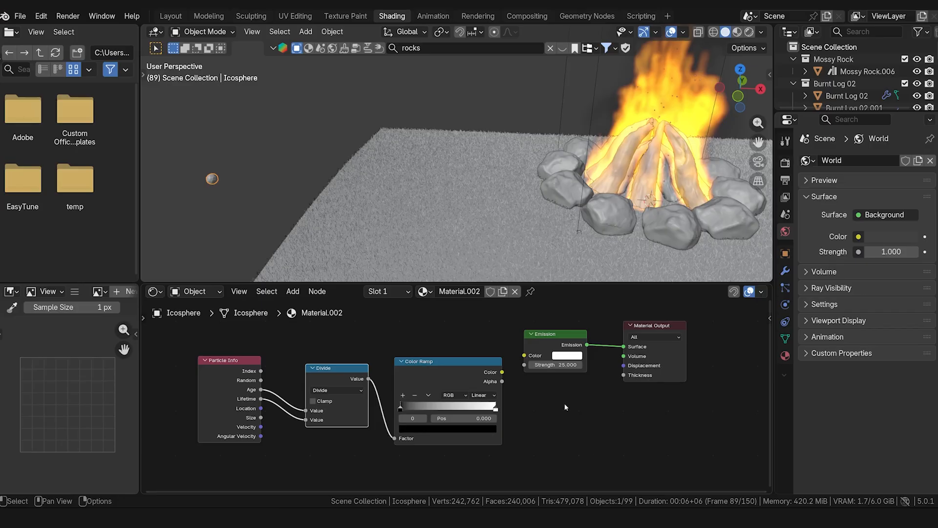
left_click_drag(479, 369, 524, 355)
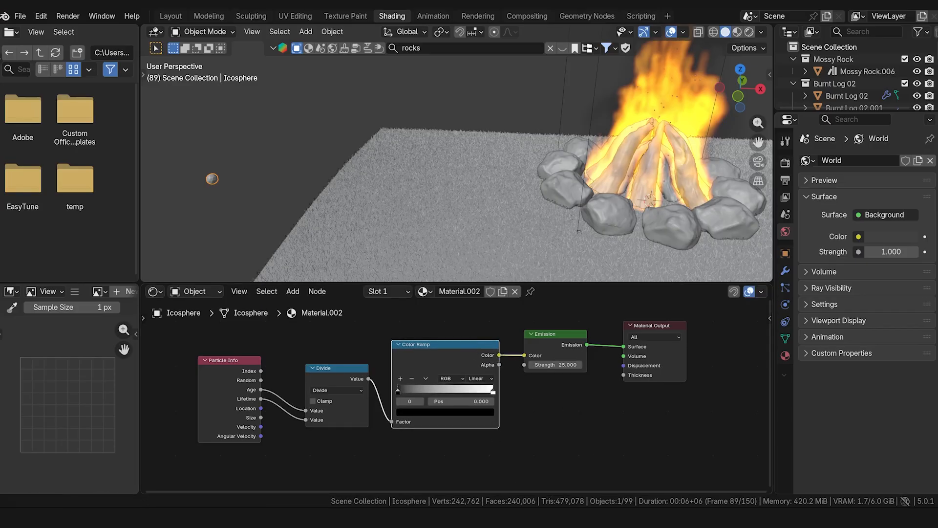
Move the Color Ramp's end stop to position 0.953 and color it orange, #FF8838.
left_click_drag(491, 383, 487, 384)
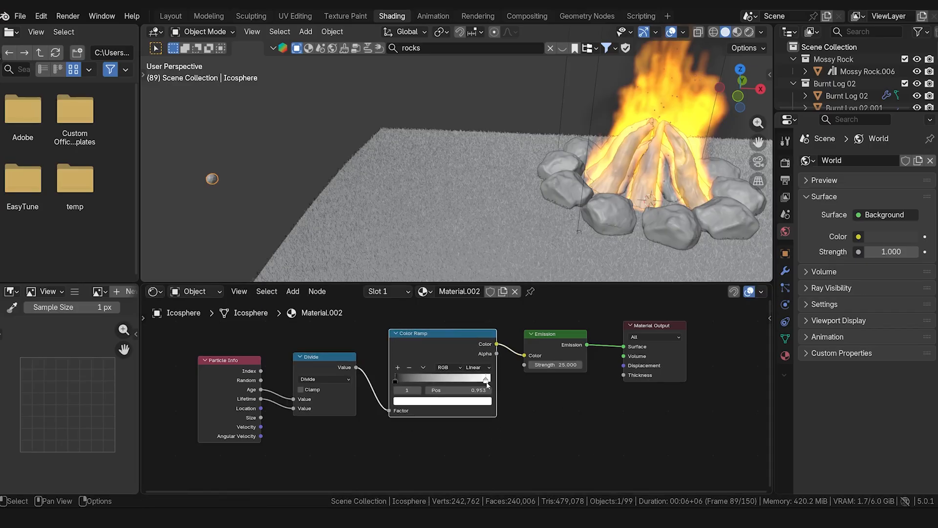
left_click(484, 400)
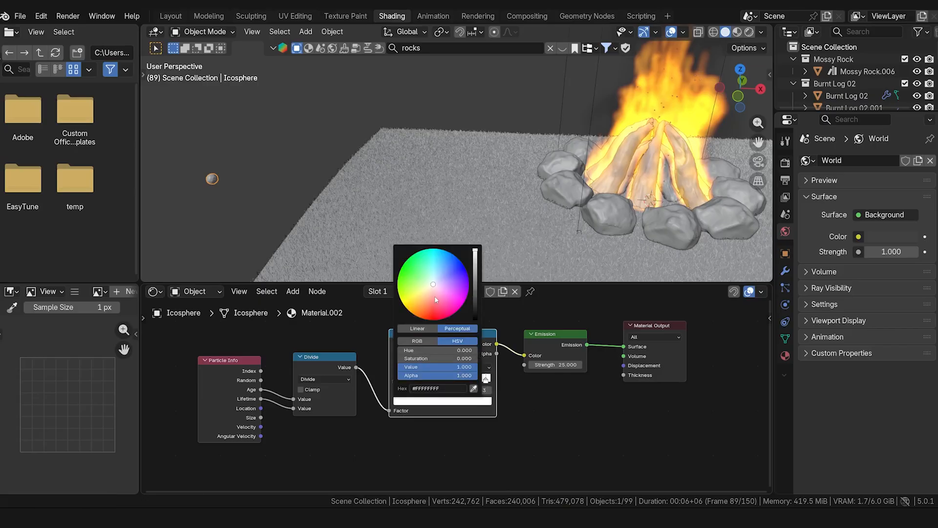
left_click_drag(430, 300, 423, 310)
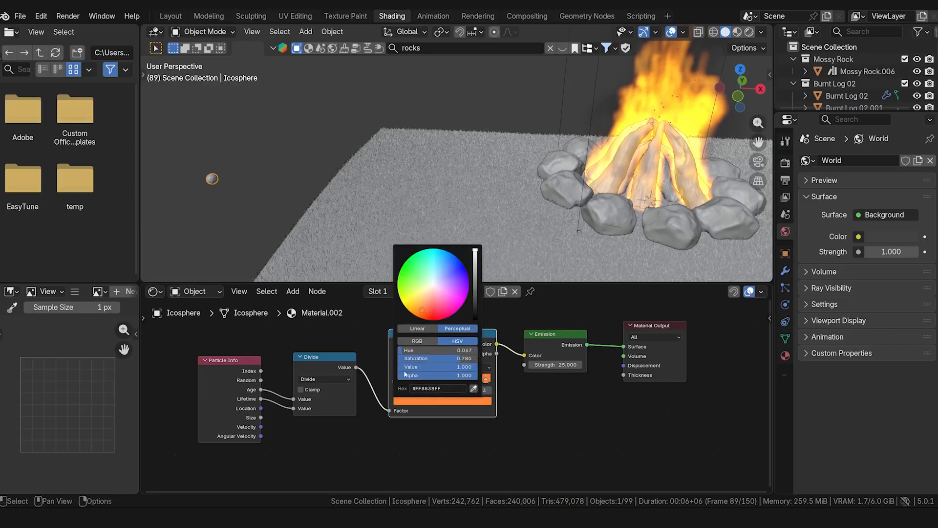
Recolor the Color Ramp's first stop to a bright, saturated red.
left_click(411, 379)
left_click(447, 401)
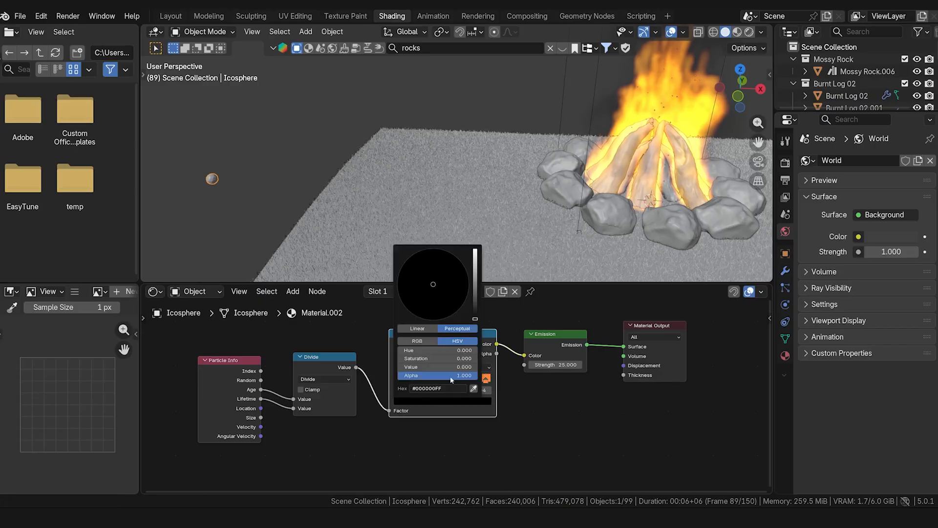
left_click_drag(475, 293, 475, 249)
left_click_drag(435, 307, 439, 317)
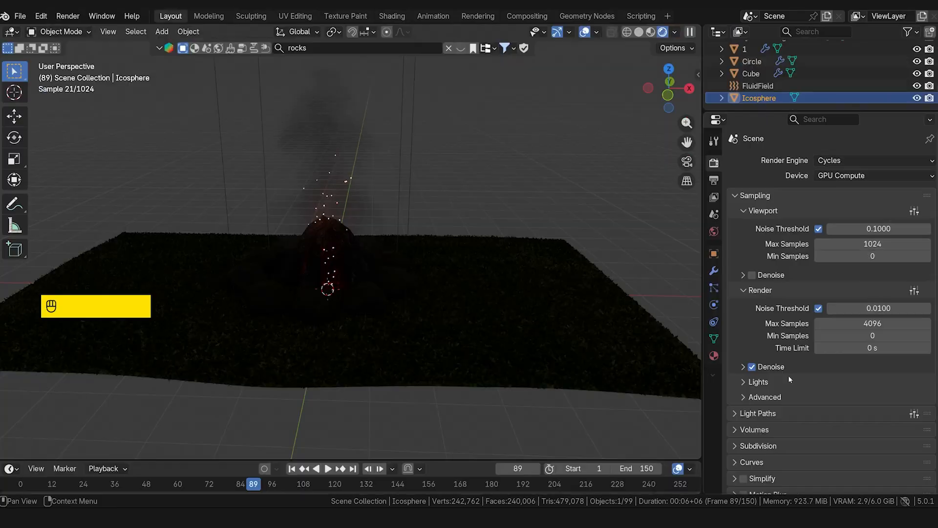
Set the scene's color management to the Filmic view transform with the High Contrast look.
scroll(821, 419, "down", 10)
scroll(821, 419, "down", 2)
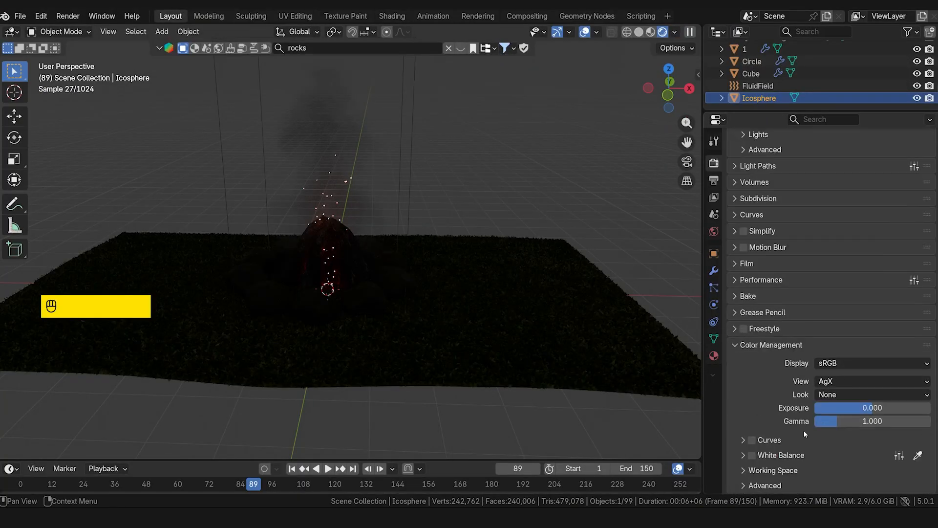
left_click(845, 362)
left_click(842, 383)
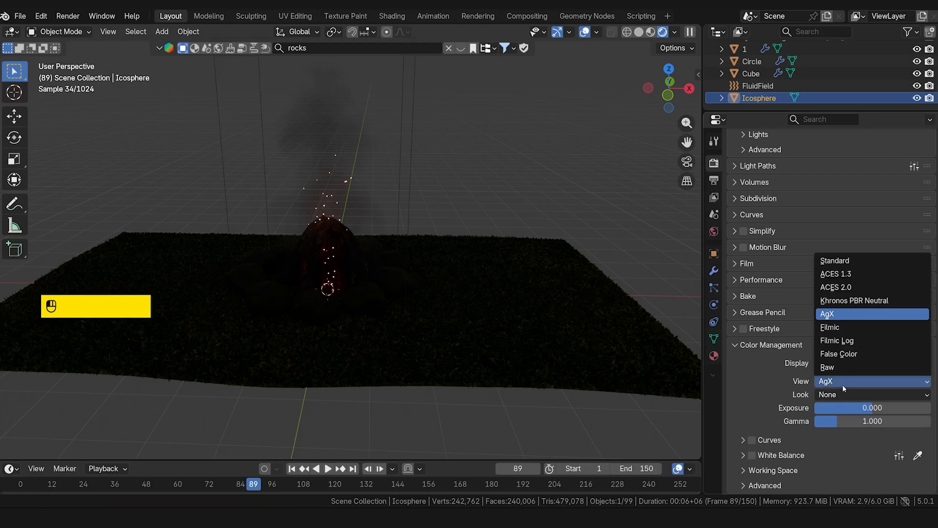
left_click(863, 327)
left_click(831, 395)
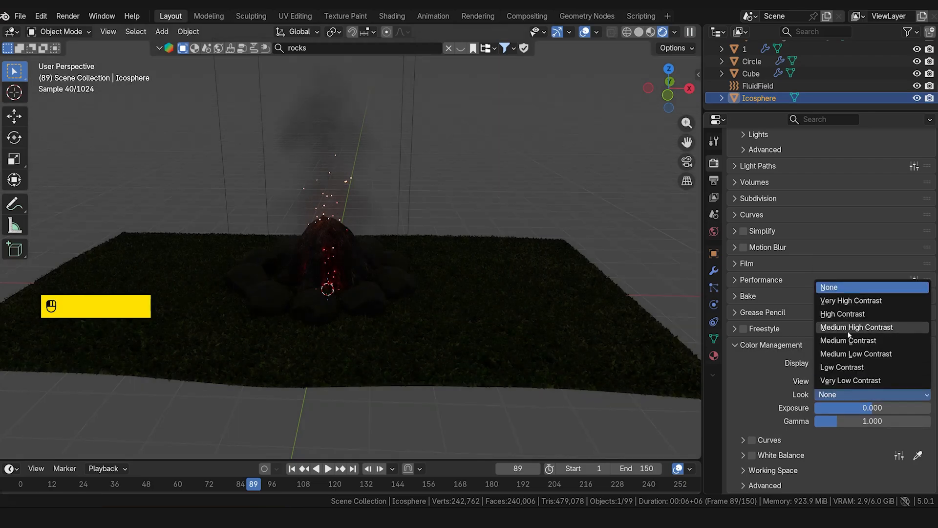
left_click(840, 315)
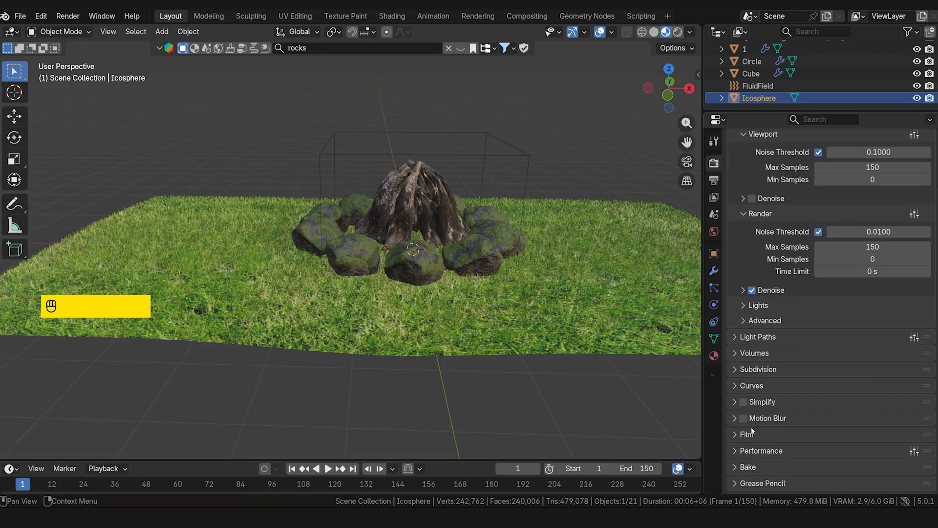
Enable Motion Blur in the render settings and set its Shutter to 0.30.
scroll(788, 387, "down", 2)
left_click(744, 388)
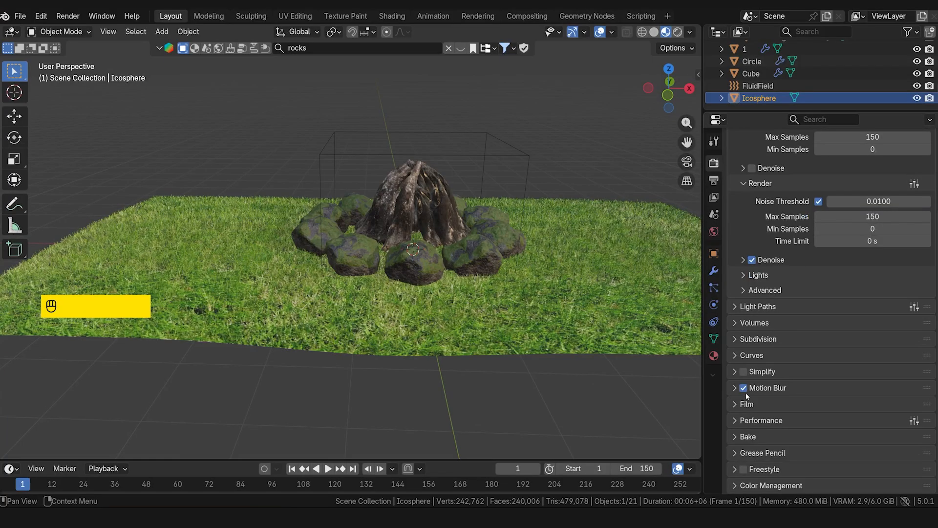
left_click(735, 388)
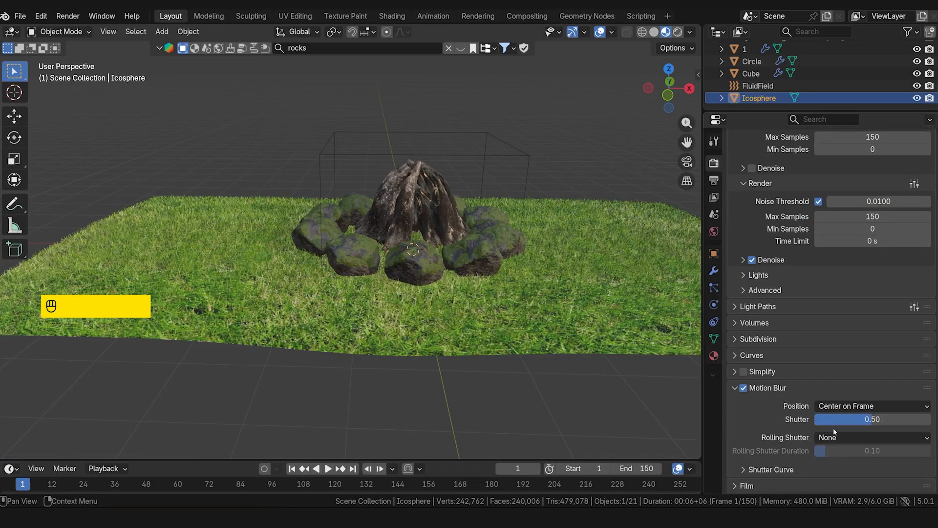
left_click_drag(836, 421, 860, 417)
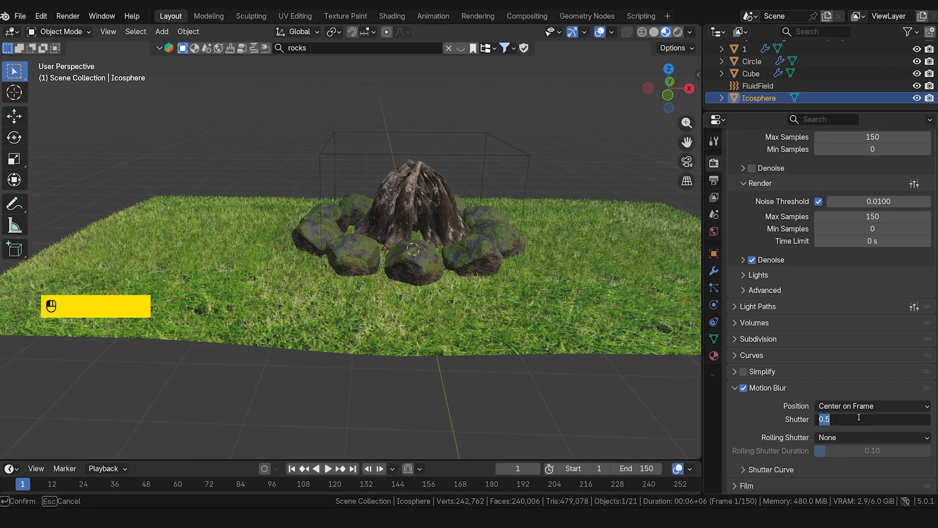
type("0.3")
key("Return")
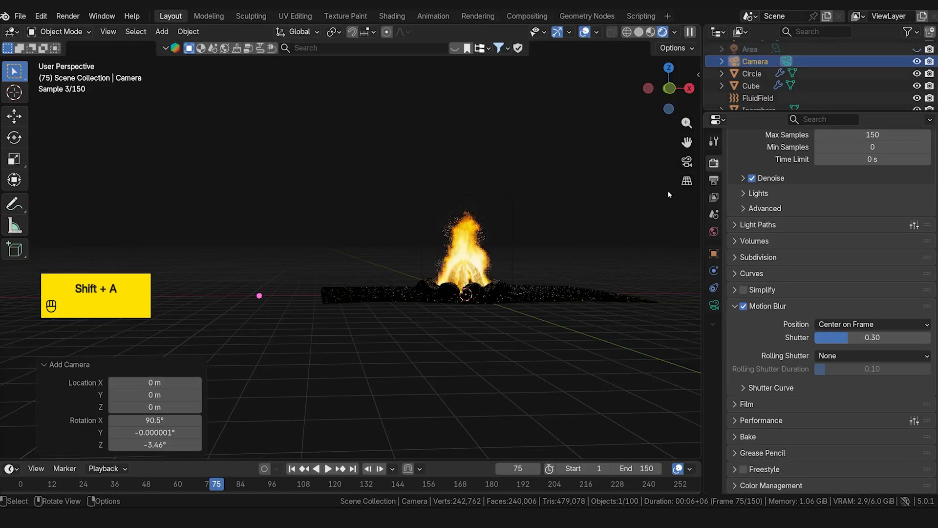
Look through the new camera, lock it to the view and switch the viewport to Solid shading.
left_click(690, 162)
scroll(397, 254, "down", 1)
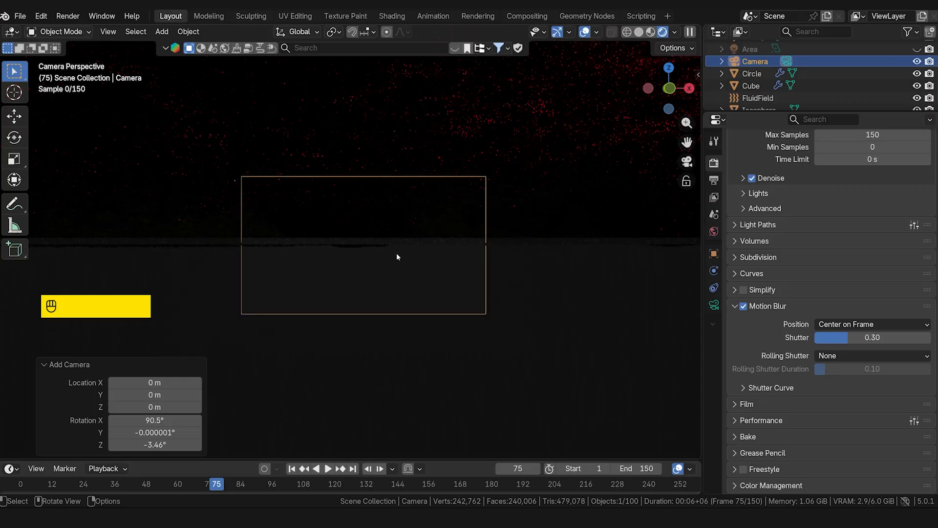
scroll(397, 253, "up", 1)
left_click(686, 182)
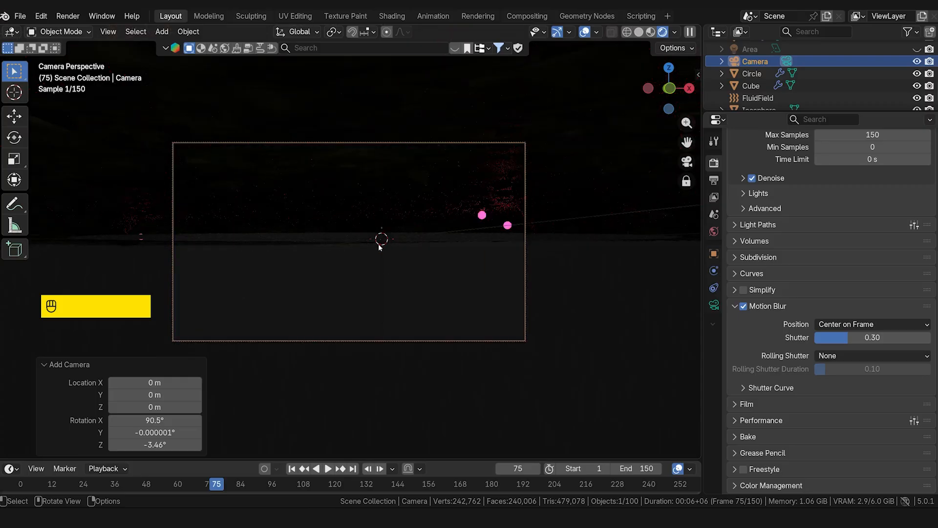
left_click(639, 32)
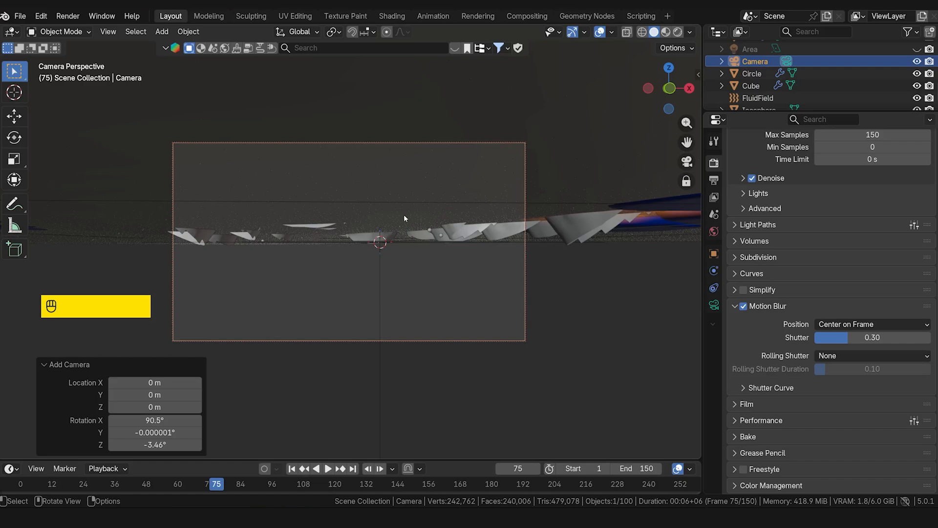
Reposition the locked camera to frame the campfire from the front, with the rocks and grass inside the frame.
scroll(405, 219, "down", 3)
middle_click_drag(405, 195, 392, 268, "shift")
scroll(391, 267, "down", 4)
middle_click_drag(374, 227, 379, 269, "shift")
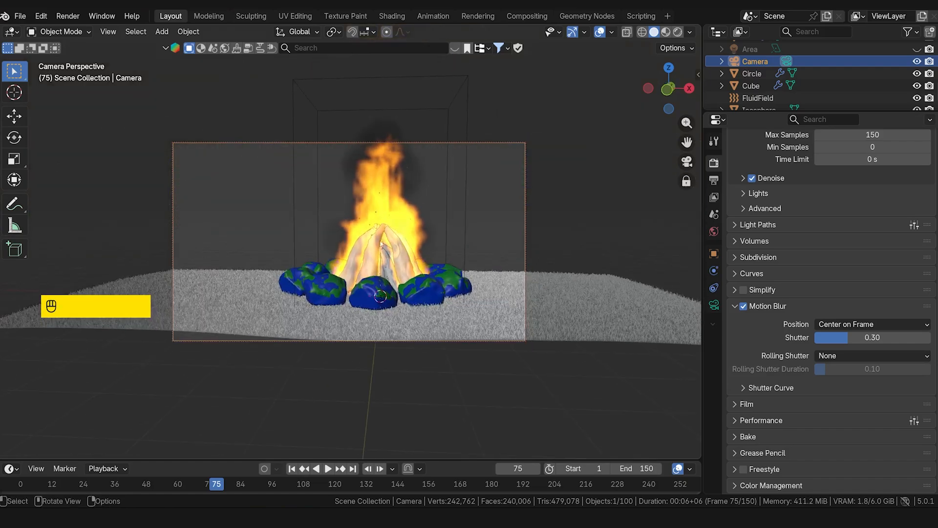
scroll(382, 243, "up", 1)
scroll(380, 270, "up", 2)
middle_click_drag(418, 303, 401, 270, "shift")
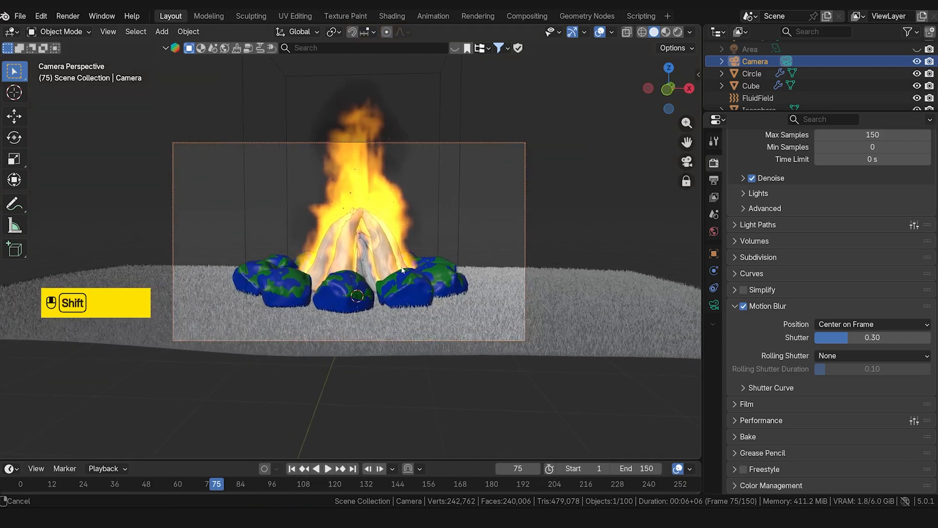
Set the output resolution to 1080 by 1158 px and reframe the camera so the whole fire fits inside.
left_click(714, 304)
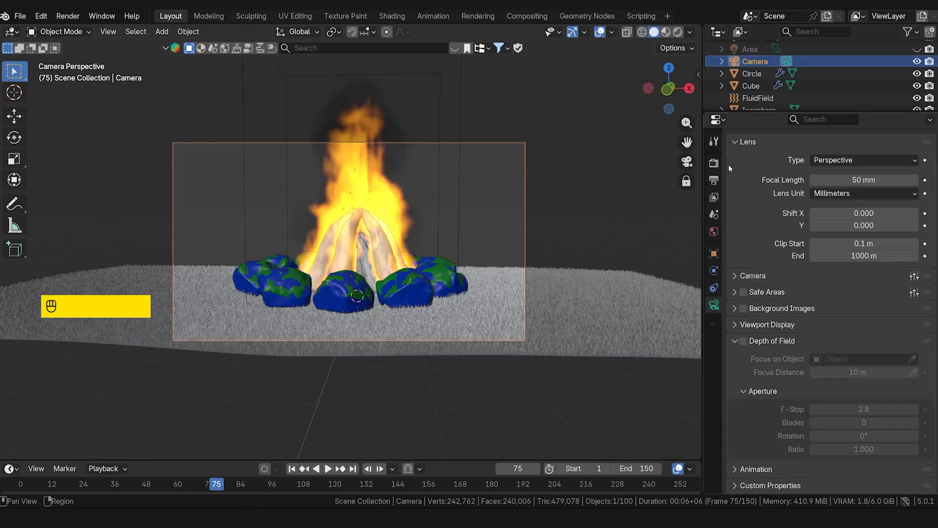
left_click(715, 162)
left_click(714, 179)
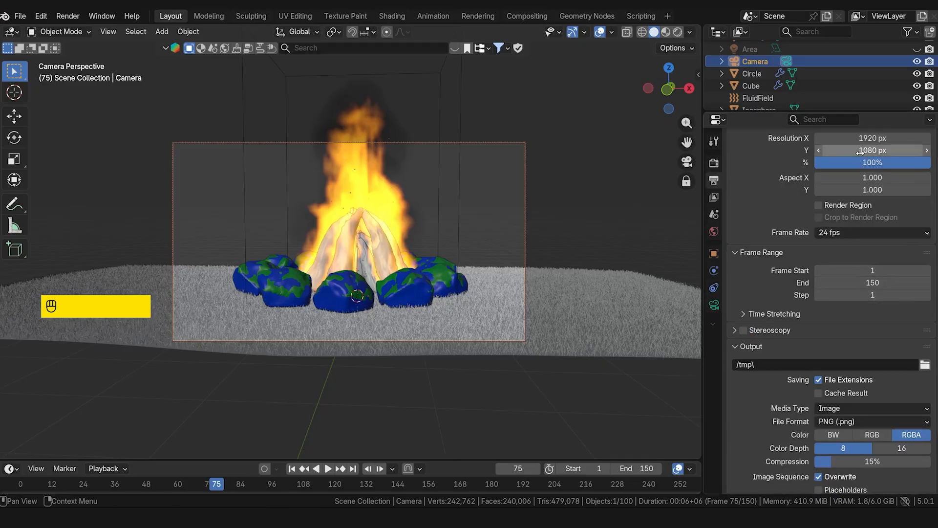
scroll(860, 152, "up", 2)
left_click_drag(872, 189, 911, 177)
middle_click_drag(394, 259, 389, 287, "shift")
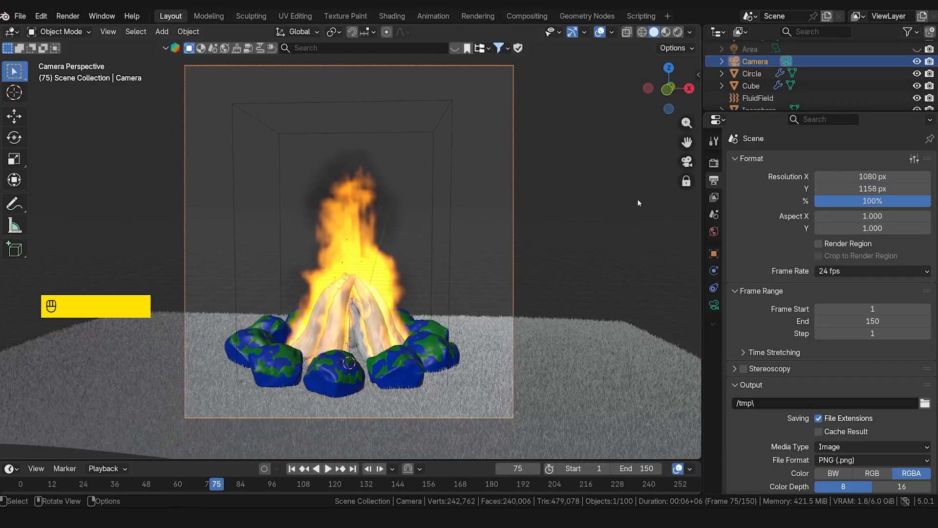
Unlock the camera from the view and save the Campfire.blend file.
scroll(527, 283, "down", 1)
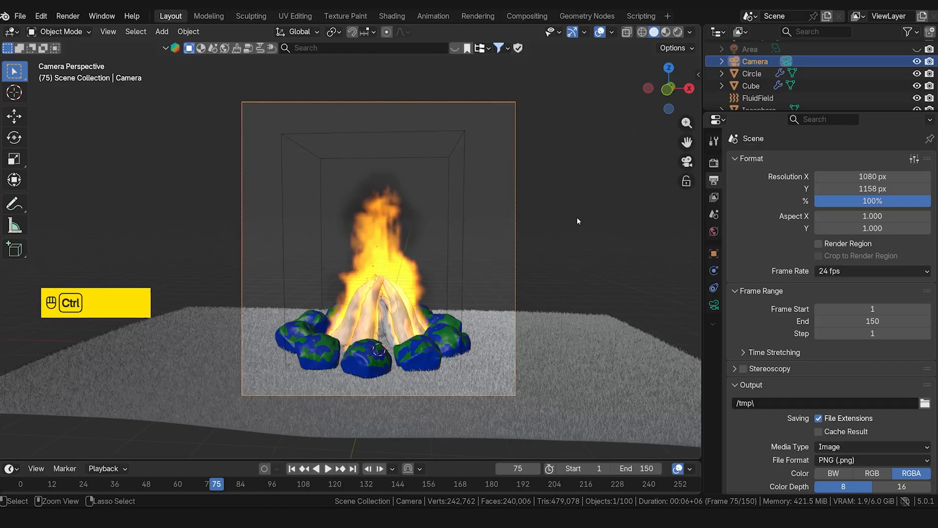
key("ctrl+s")
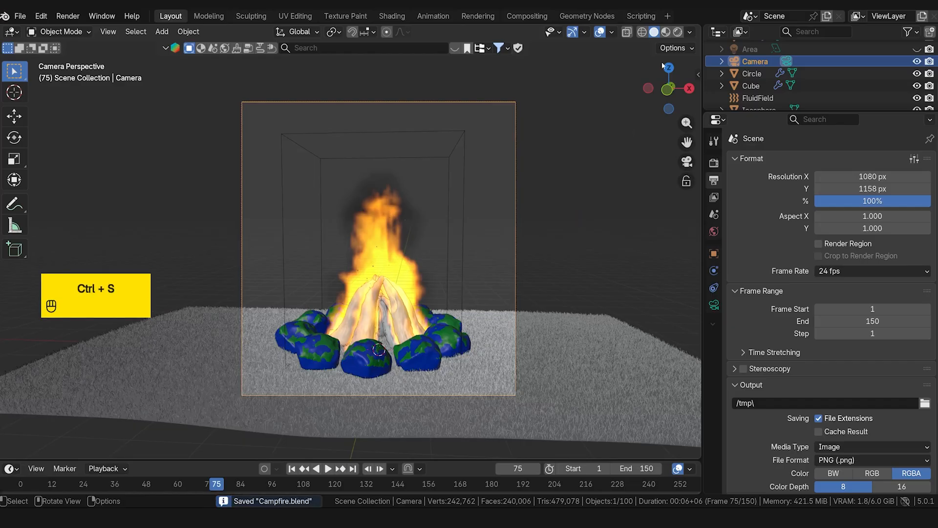
Play the animation from frame 1 through the camera in Rendered viewport shading.
left_click(678, 31)
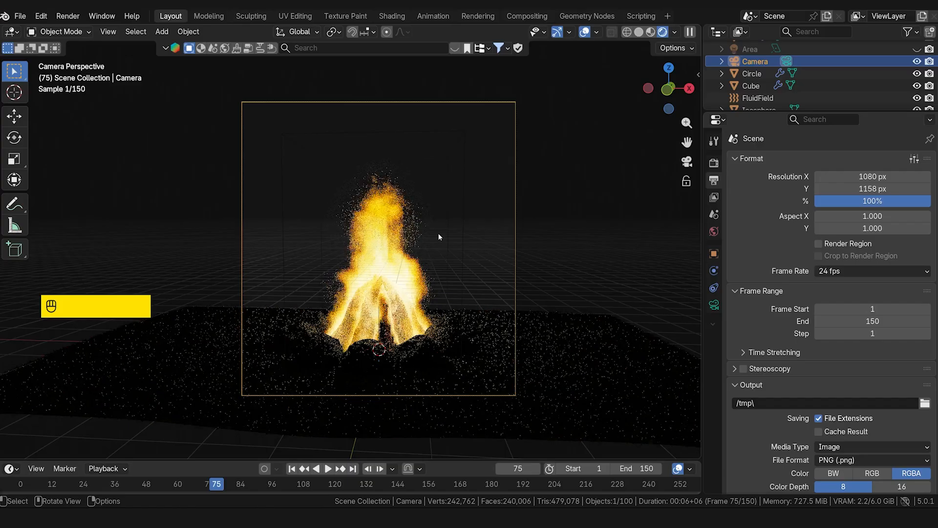
left_click(292, 468)
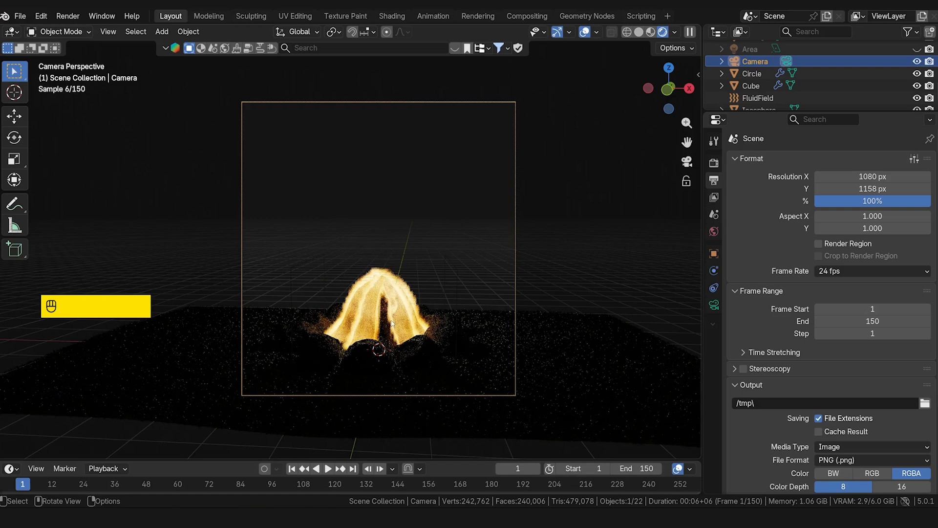
left_click(331, 469)
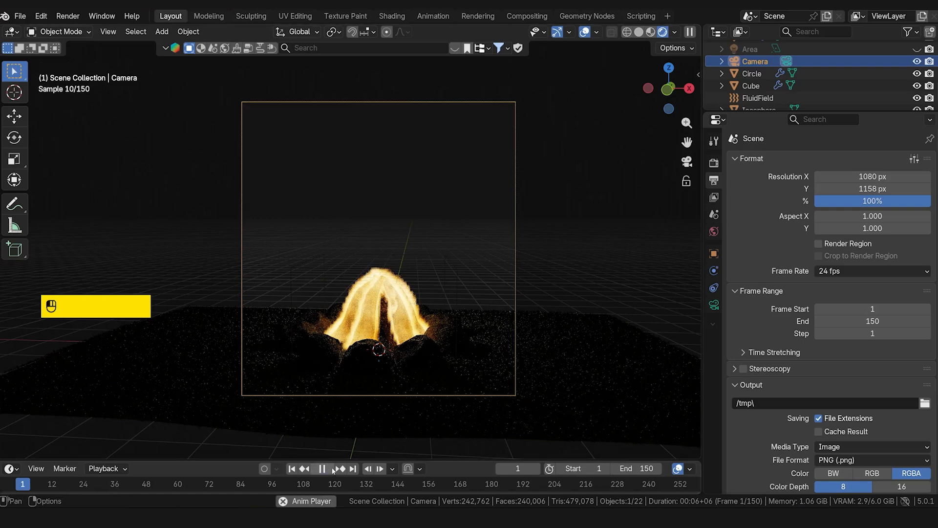